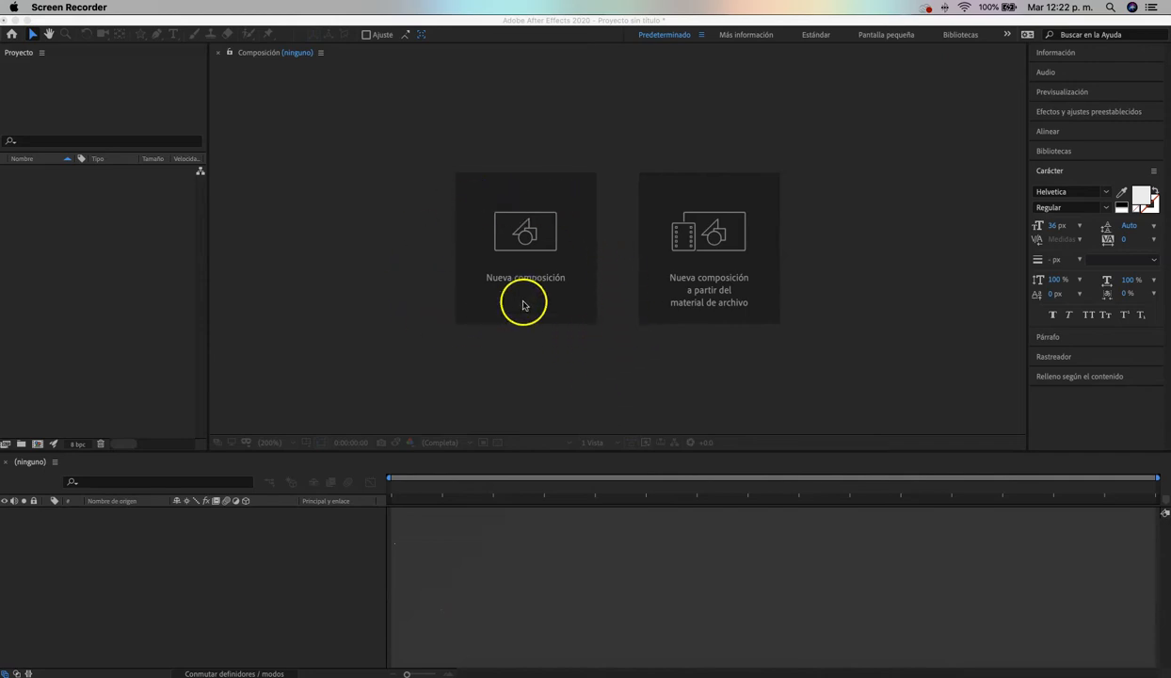
Start a new composition named "trailer" with the Personalizar preset and a frame rate of 30
{"action": "left_click", "coordinate": [520, 235]}
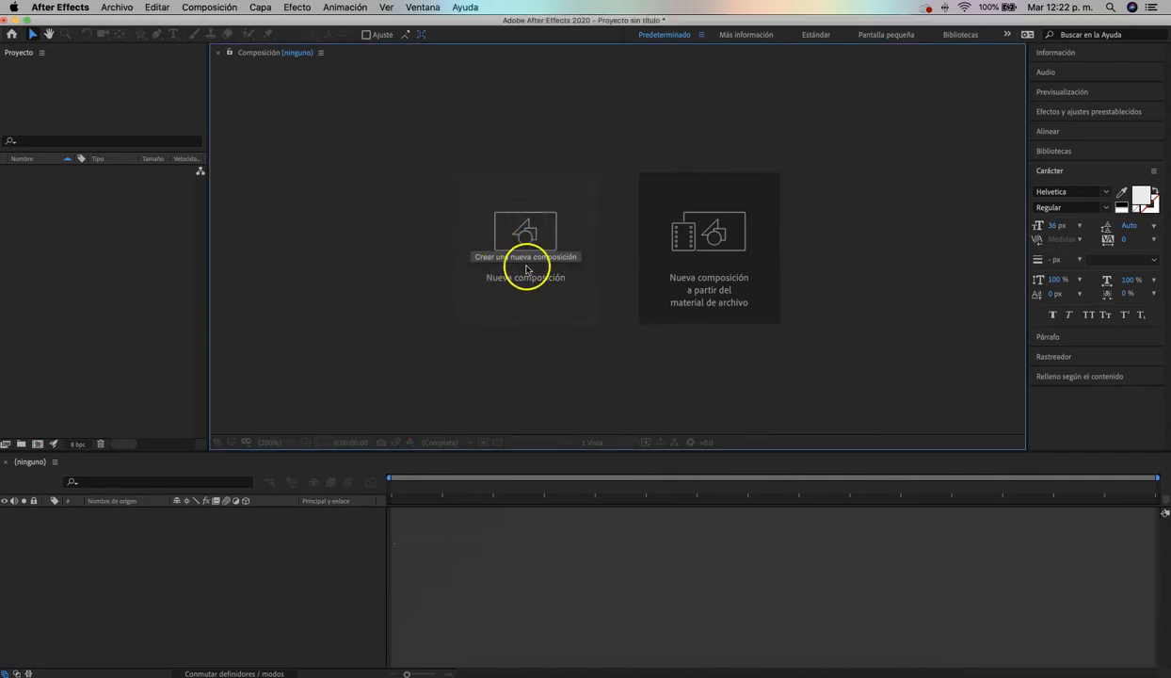
{"action": "left_click", "coordinate": [525, 275]}
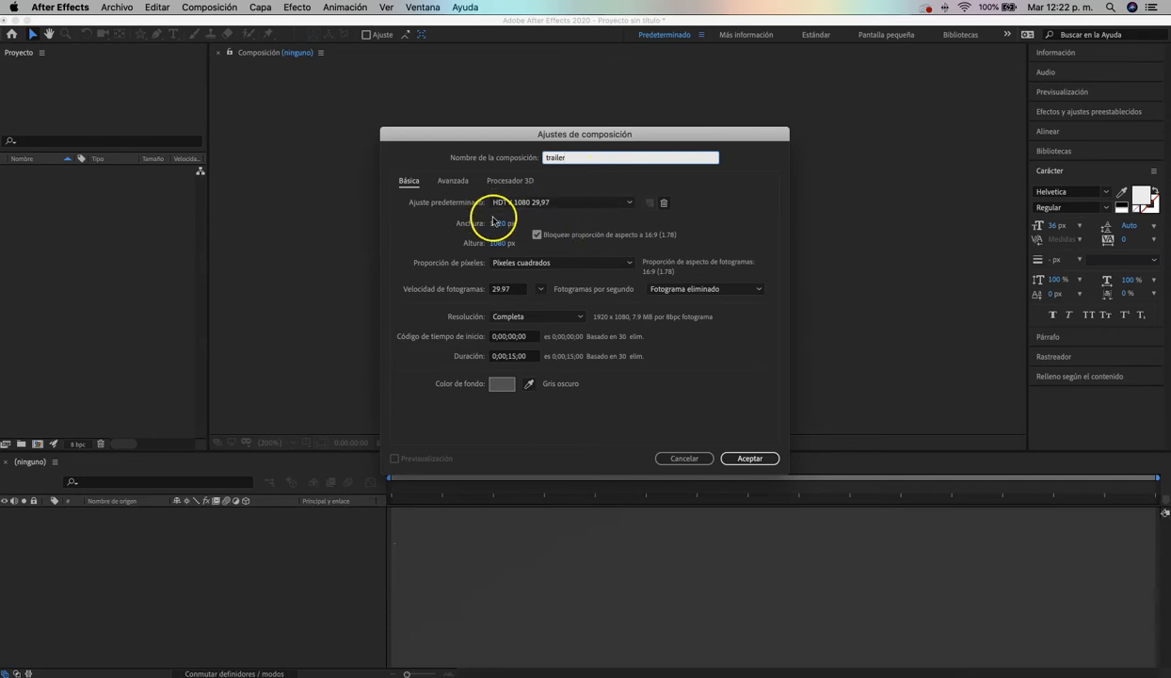
{"action": "left_click", "coordinate": [552, 201]}
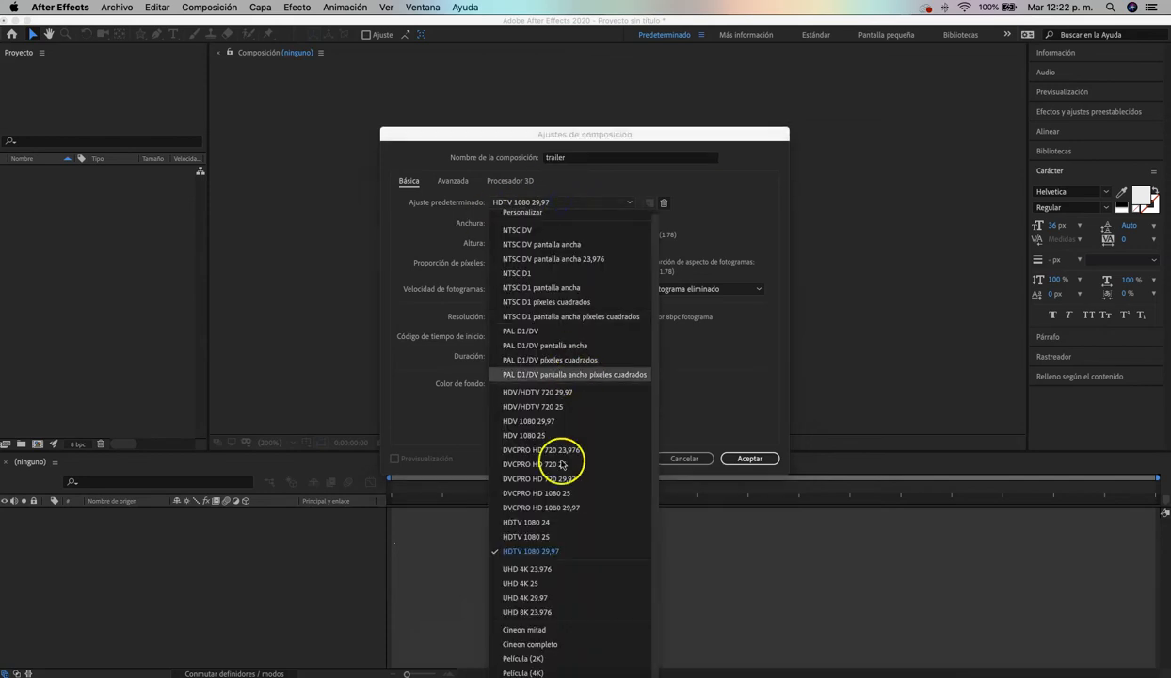
{"action": "left_click", "coordinate": [525, 217]}
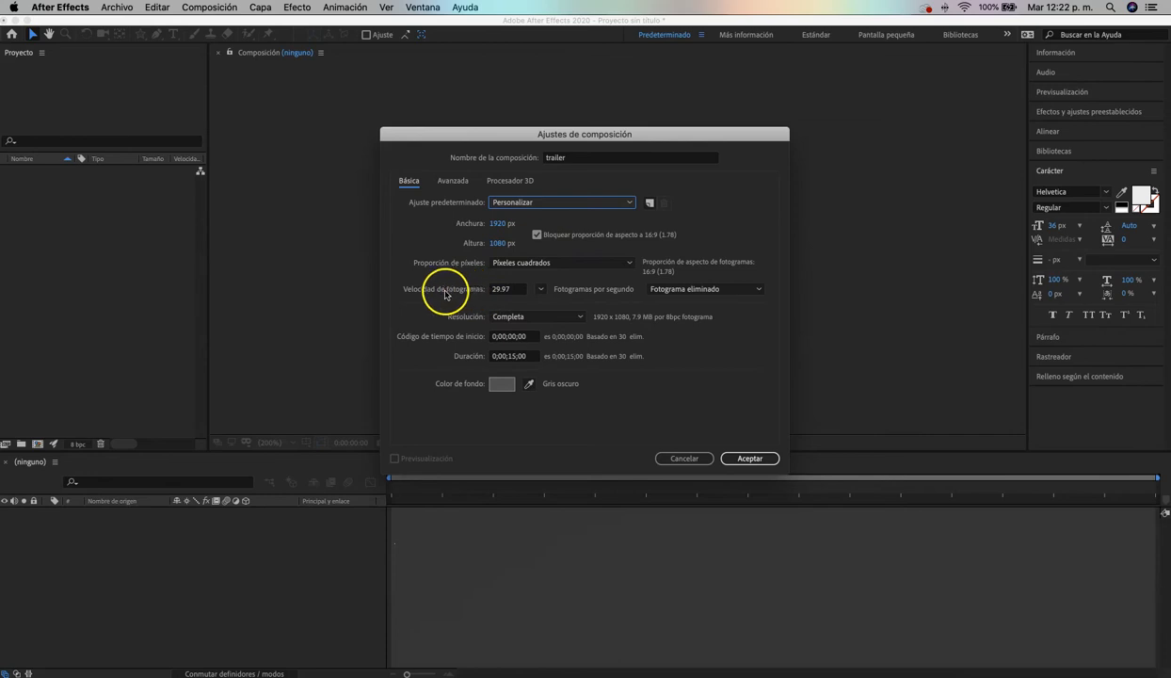
{"action": "left_click", "coordinate": [540, 289]}
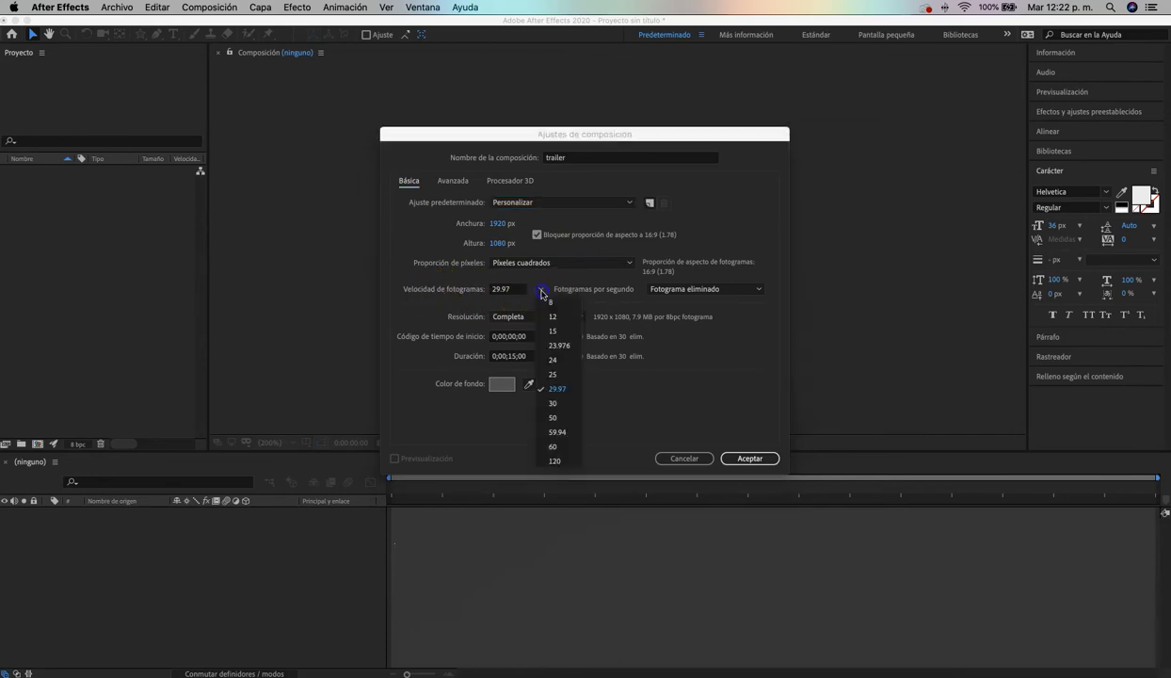
{"action": "left_click", "coordinate": [556, 403]}
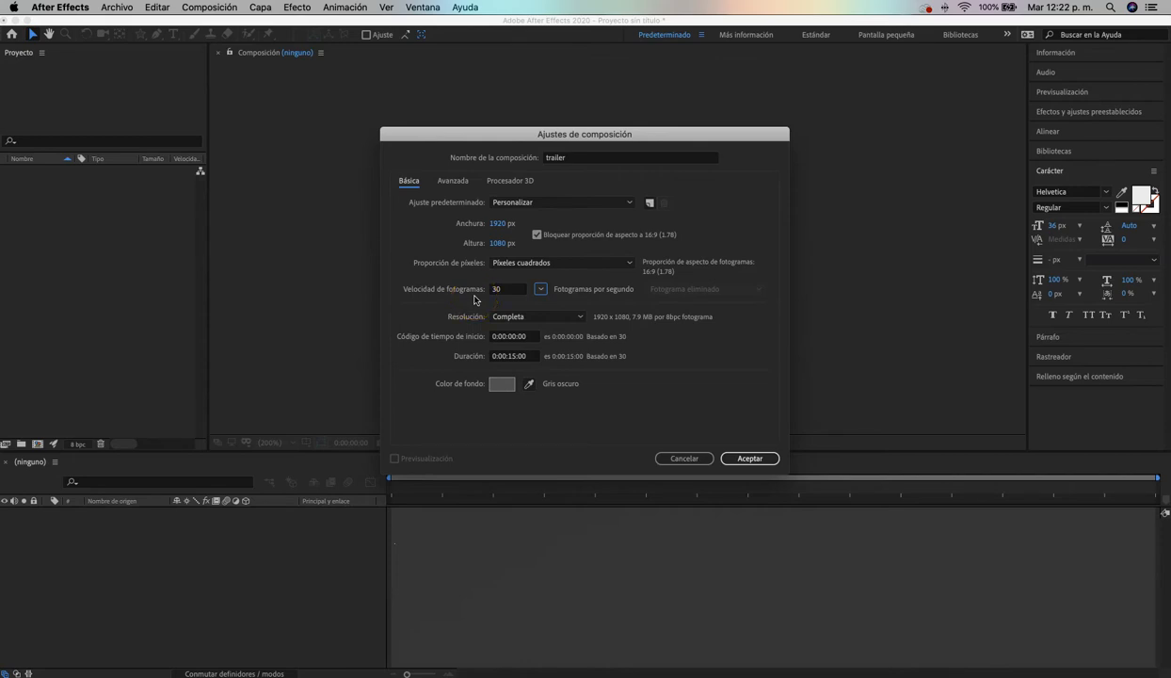
{"action": "left_click", "coordinate": [510, 360]}
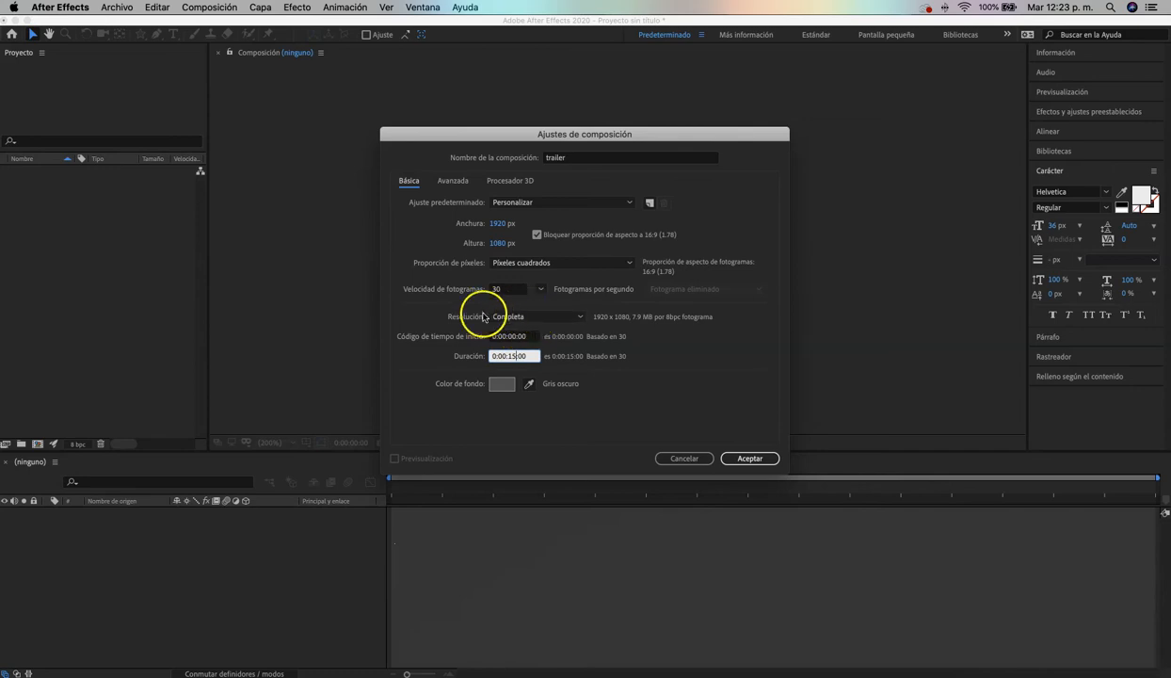
Set the background color to blue 34A6F4 and create the trailer composition
{"action": "left_click", "coordinate": [499, 386]}
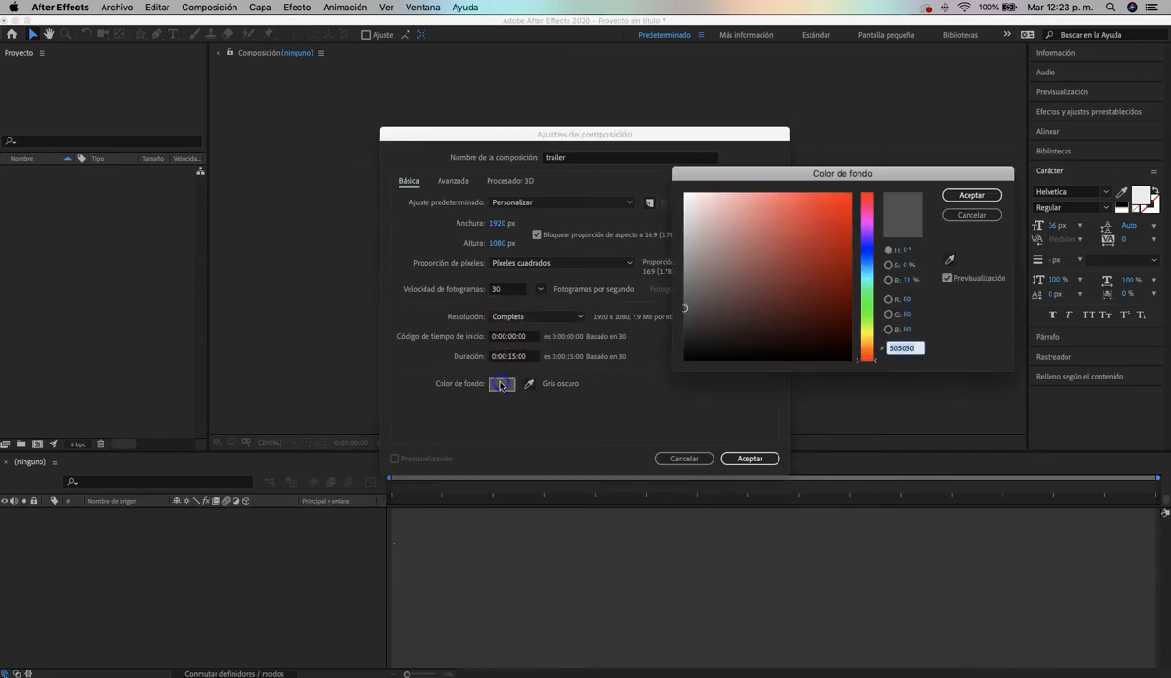
{"action": "left_click", "coordinate": [871, 272]}
{"action": "left_click_drag", "start_coordinate": [871, 272], "coordinate": [869, 252]}
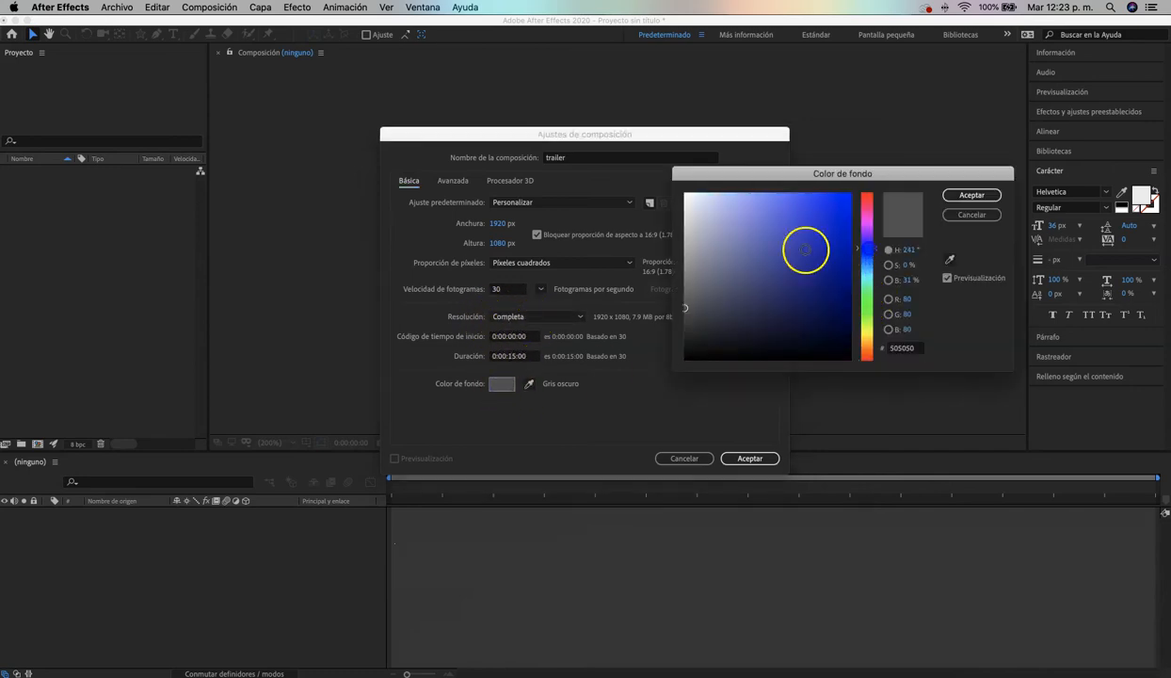
{"action": "left_click", "coordinate": [777, 209]}
{"action": "left_click", "coordinate": [864, 266]}
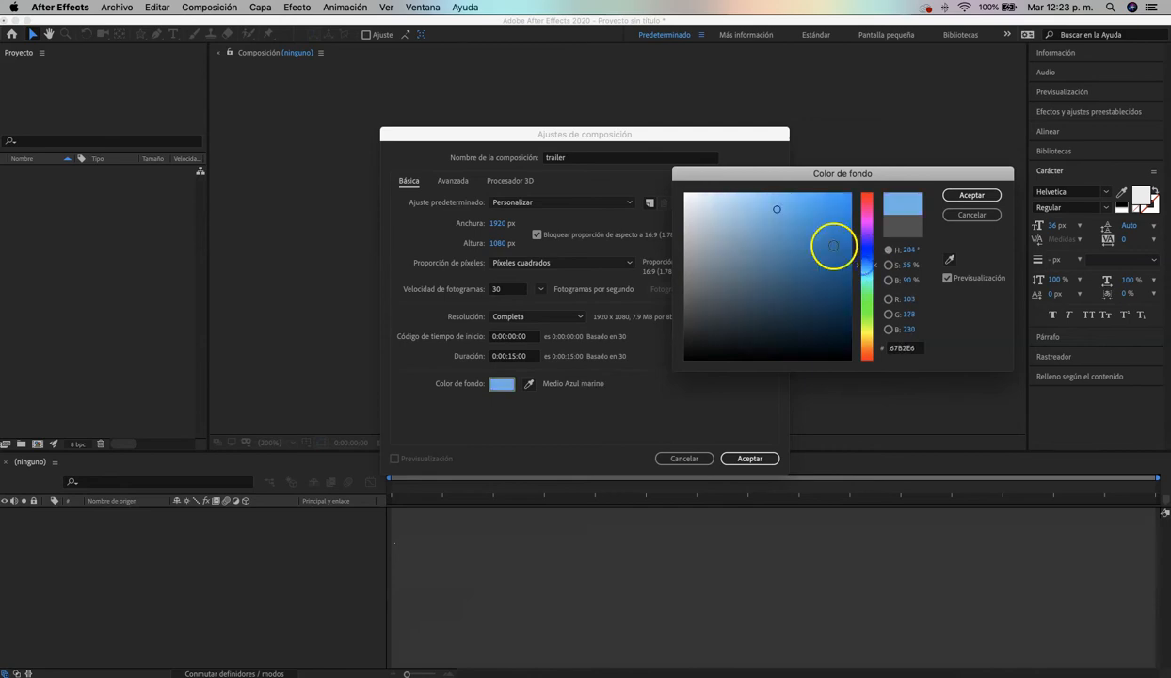
{"action": "left_click", "coordinate": [818, 201]}
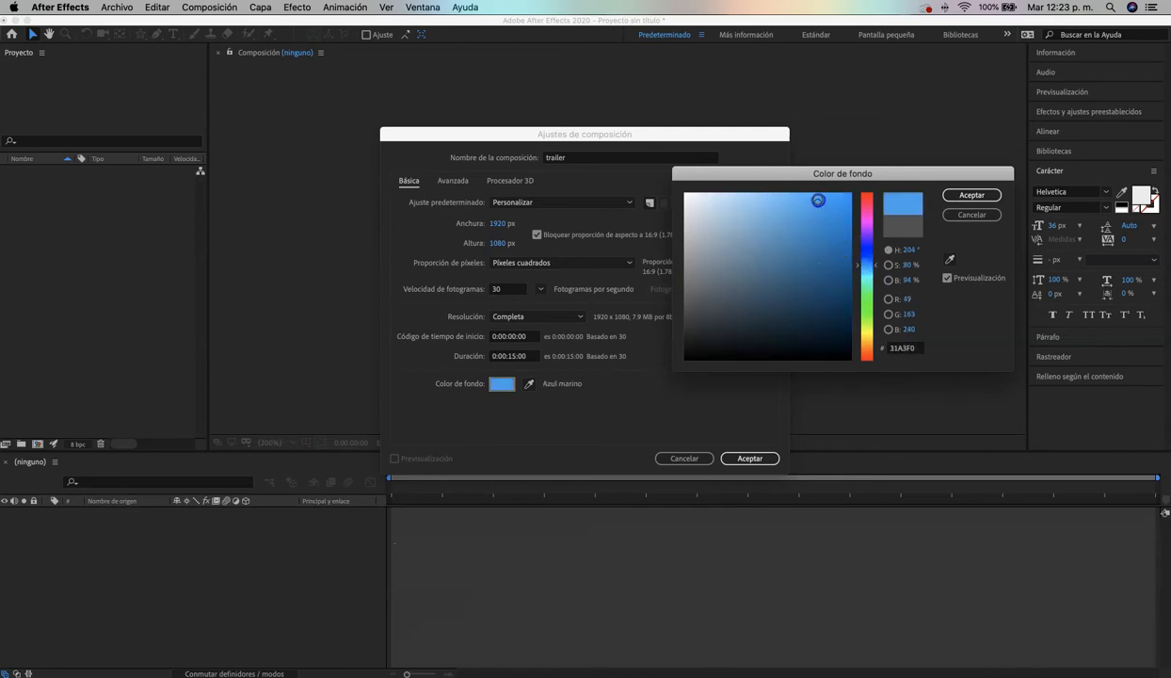
{"action": "left_click", "coordinate": [972, 195]}
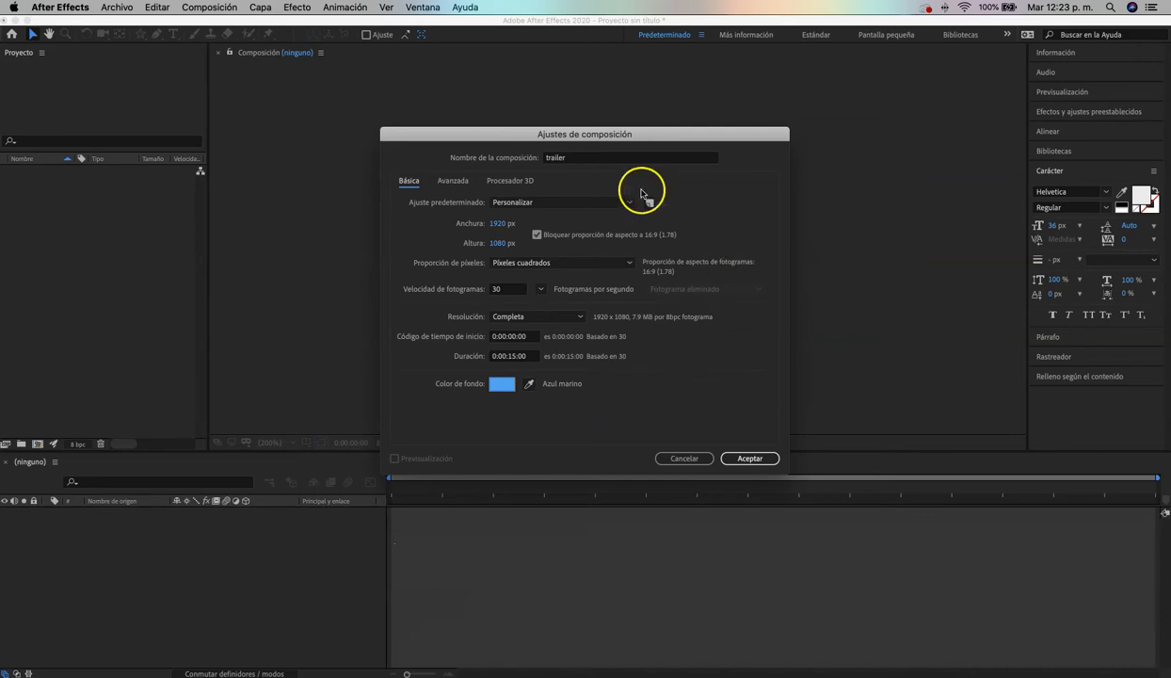
{"action": "left_click", "coordinate": [750, 459]}
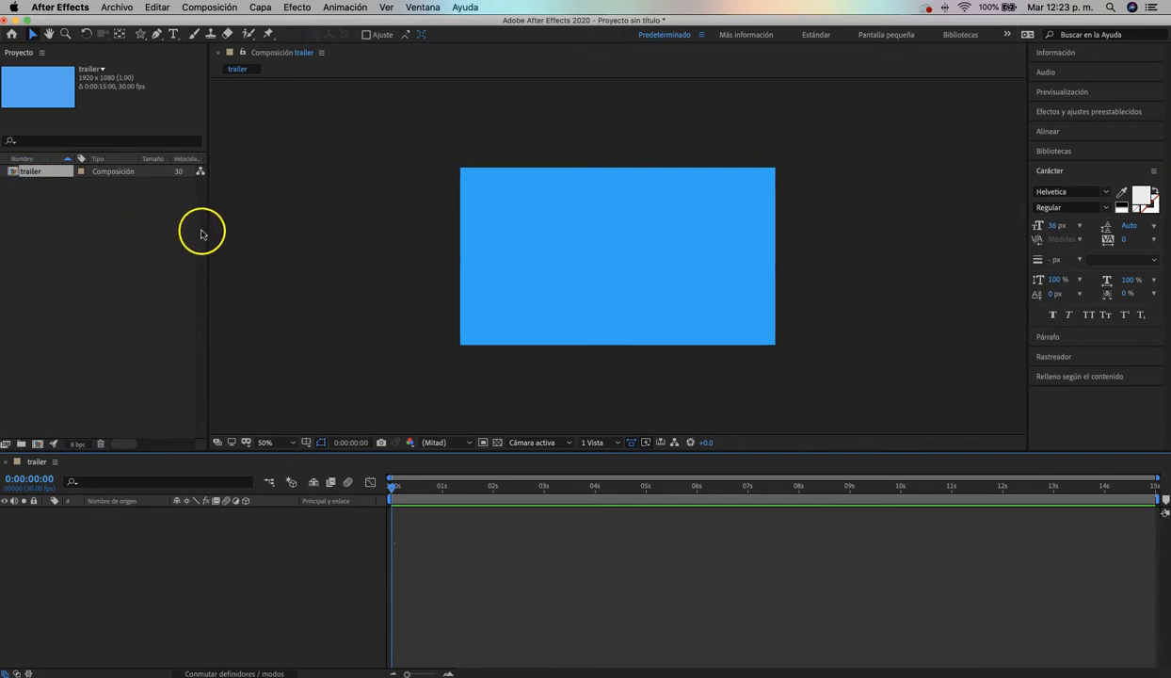
Widen the Project panel to examine the trailer composition's in and out points, and narrow it again
{"action": "left_click_drag", "start_coordinate": [219, 227], "coordinate": [326, 260]}
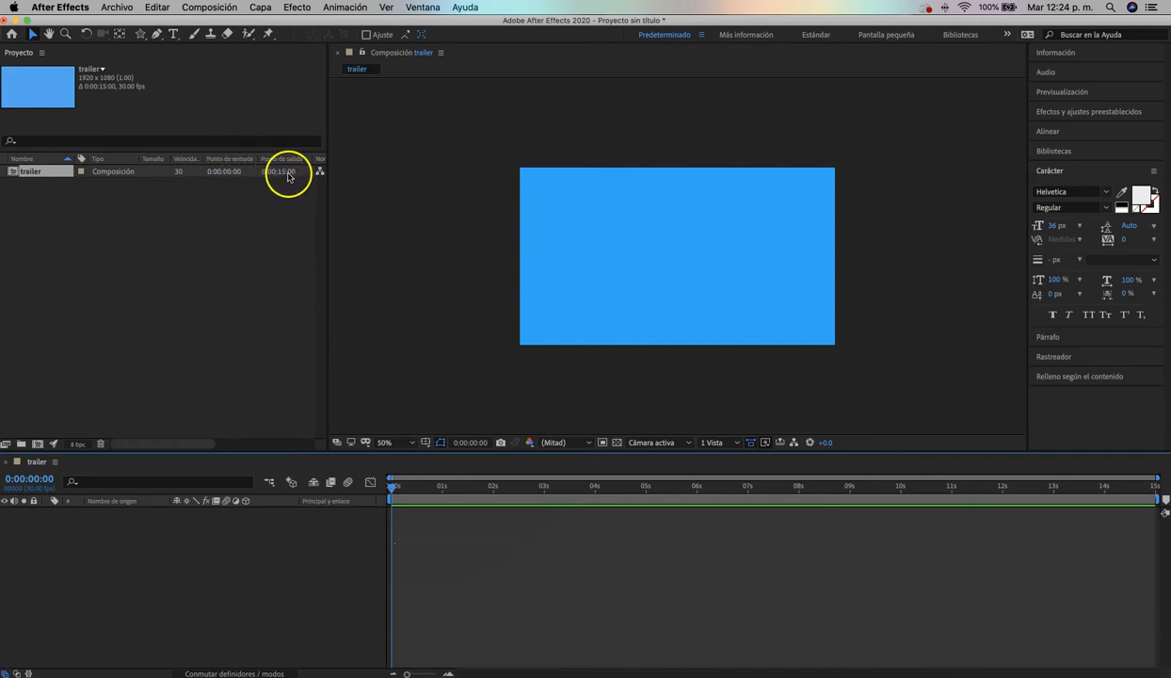
{"action": "left_click_drag", "start_coordinate": [328, 190], "coordinate": [264, 185]}
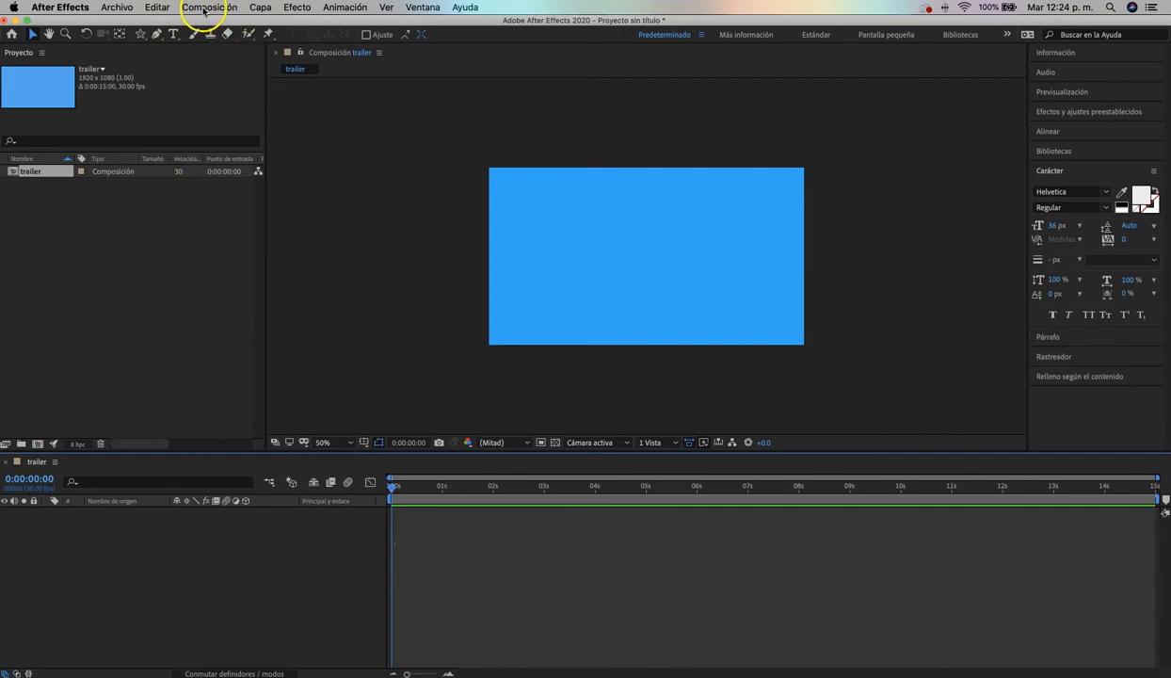
Start a second composition and enter "composición" as its name
{"action": "left_click", "coordinate": [203, 10]}
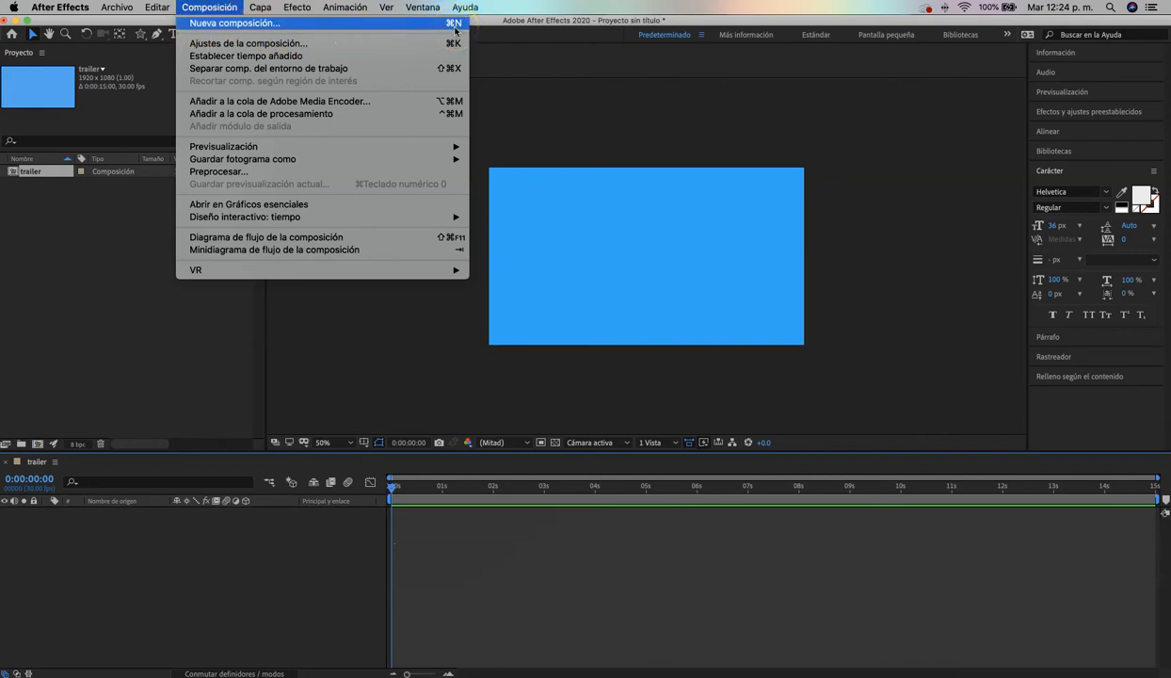
{"action": "left_click", "coordinate": [260, 23]}
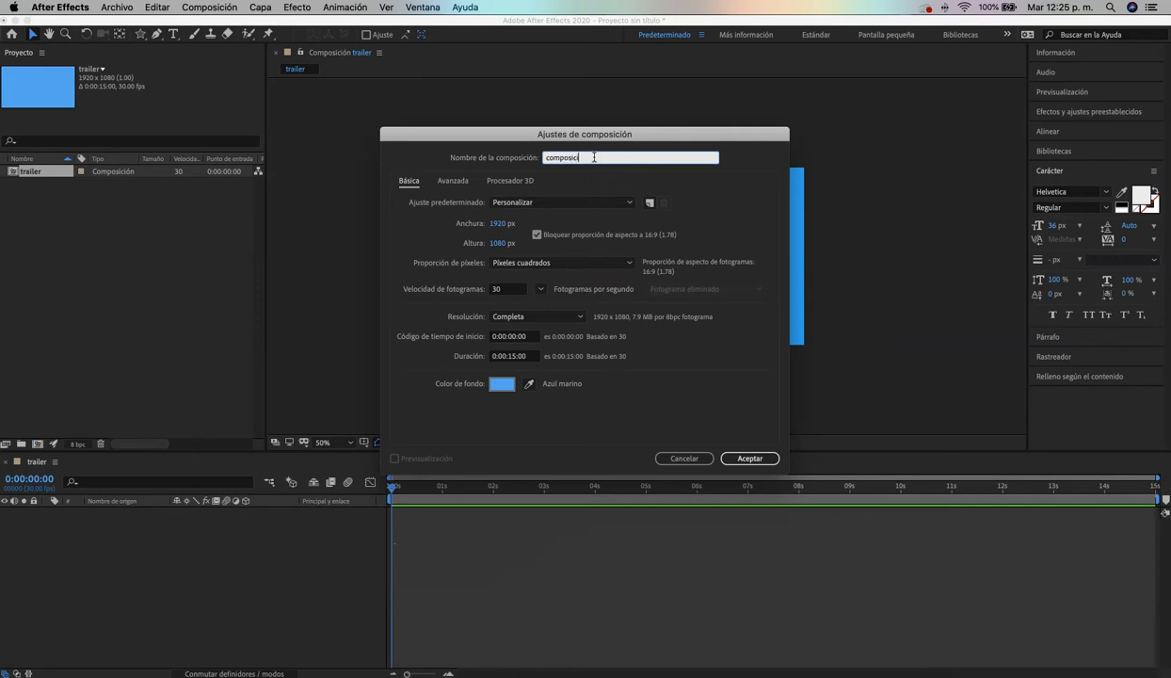
{"action": "left_click", "coordinate": [583, 192]}
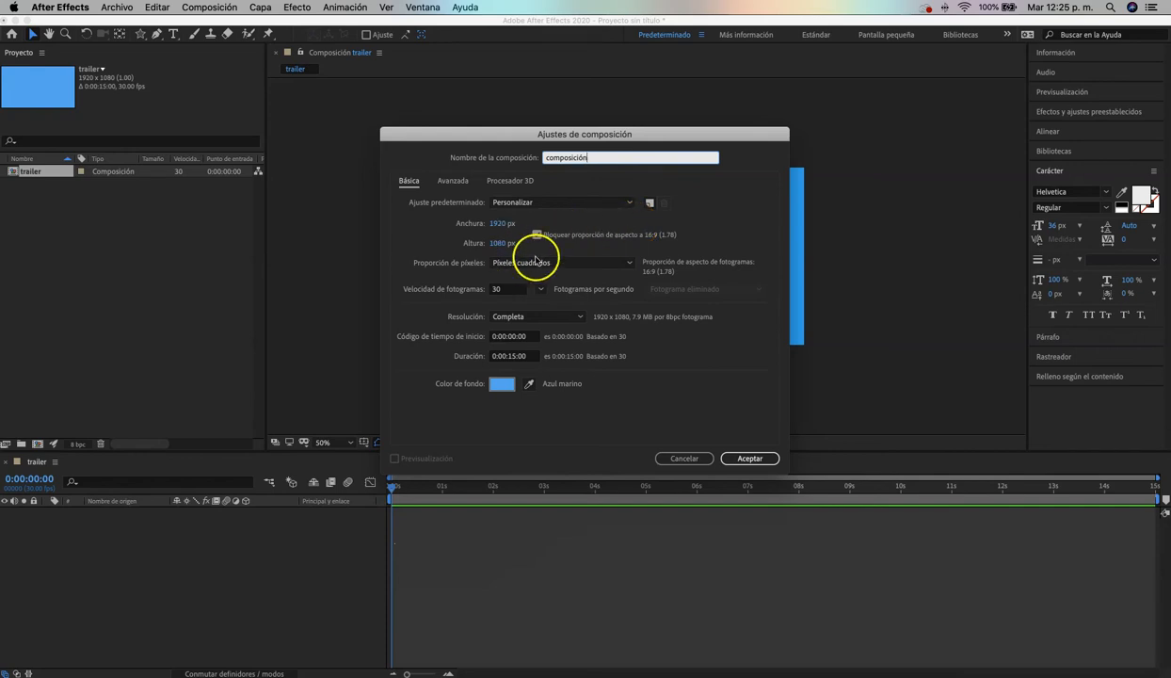
Make the composition vertical at 1080 px wide by 1920 px high with the aspect ratio unlocked, and relock it at 9:16
{"action": "left_click", "coordinate": [498, 225]}
{"action": "type", "text": "10"}
{"action": "left_click", "coordinate": [493, 242]}
{"action": "type", "text": "4"}
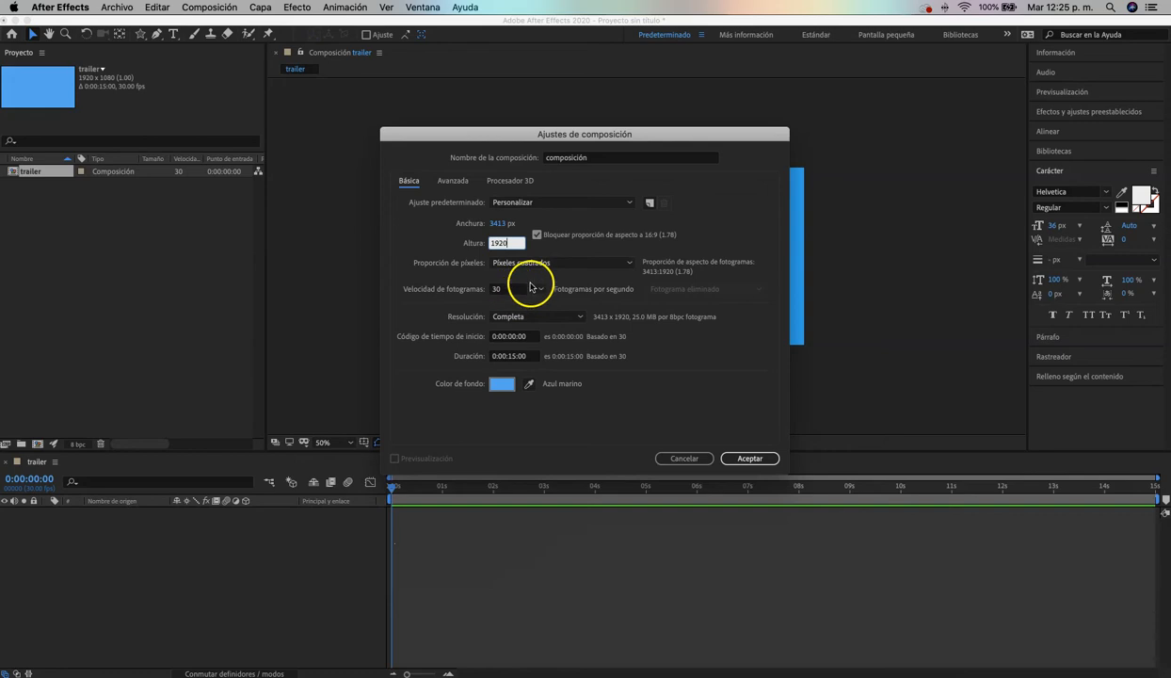
{"action": "left_click", "coordinate": [584, 251]}
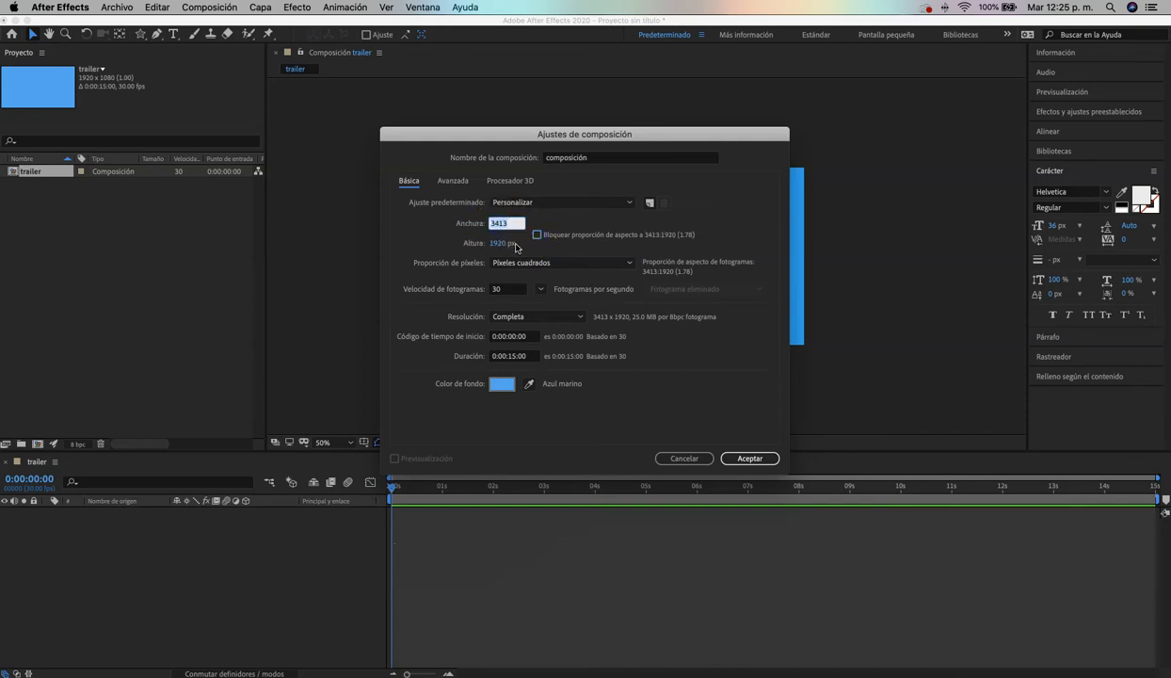
{"action": "type", "text": "4"}
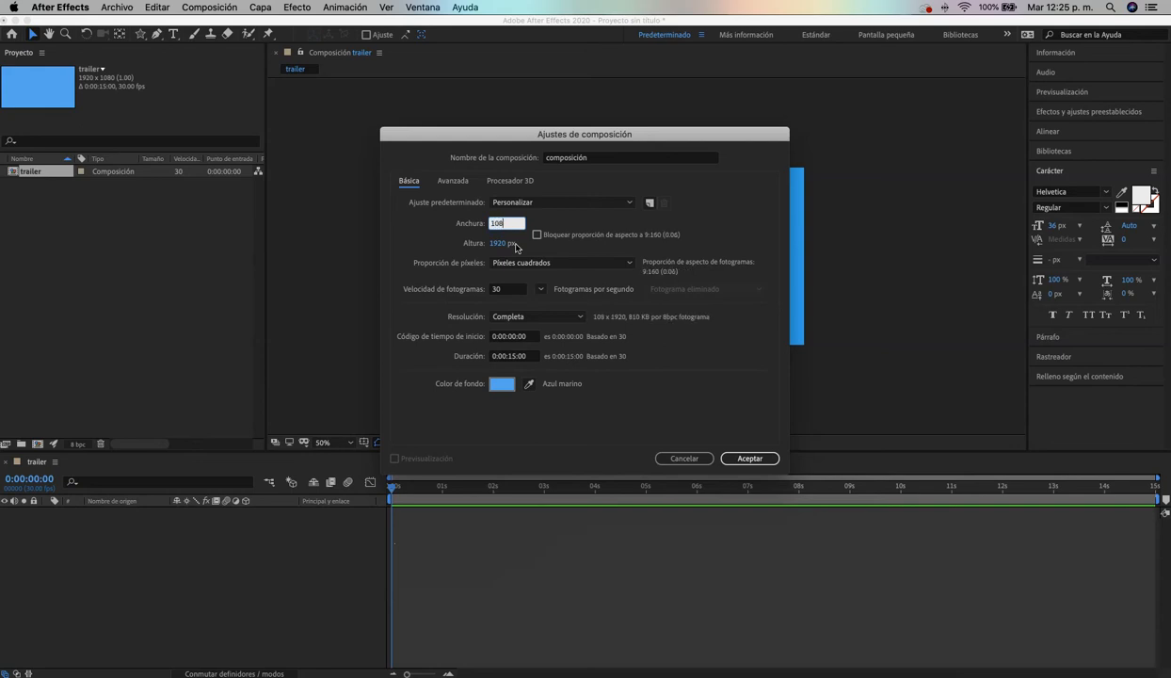
{"action": "left_click", "coordinate": [538, 241]}
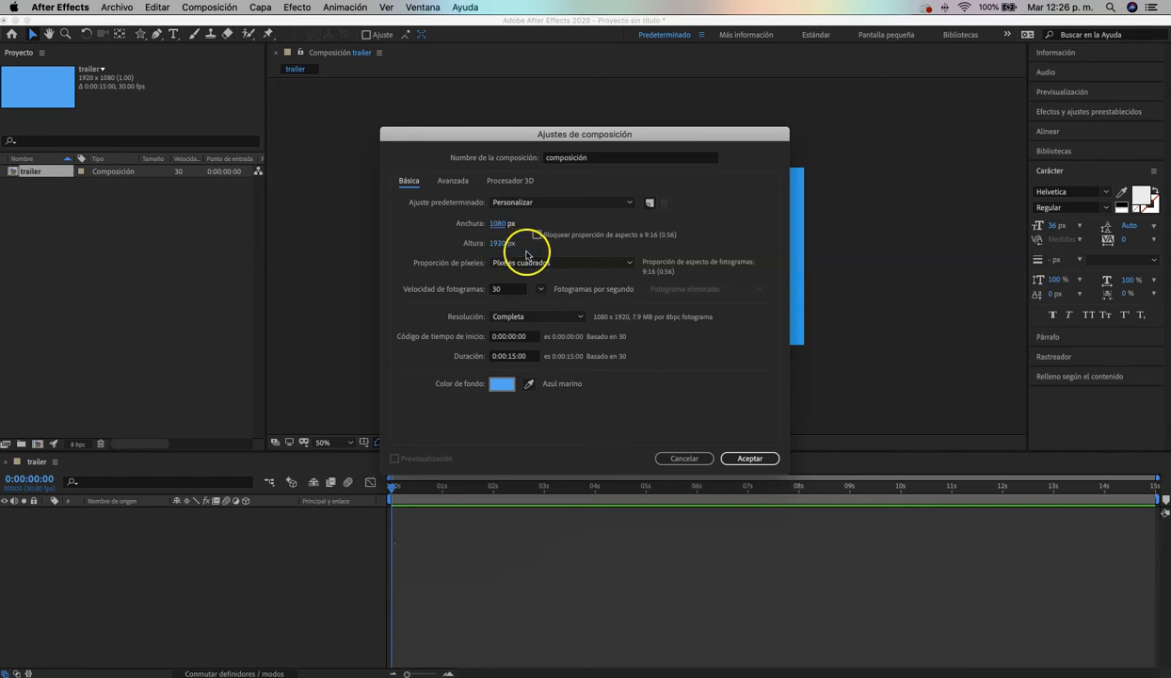
{"action": "left_click", "coordinate": [538, 235]}
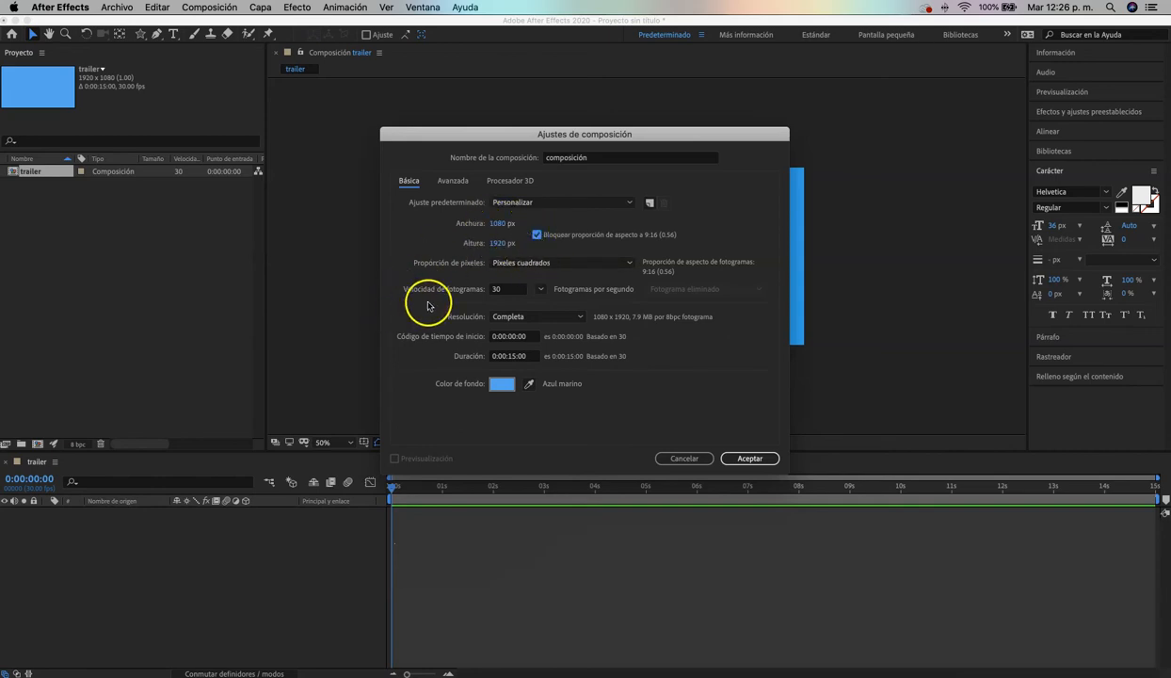
Set the composition's duration to 0:00:10:00 and its background color to lime green, about 7CFF44
{"action": "left_click", "coordinate": [514, 358]}
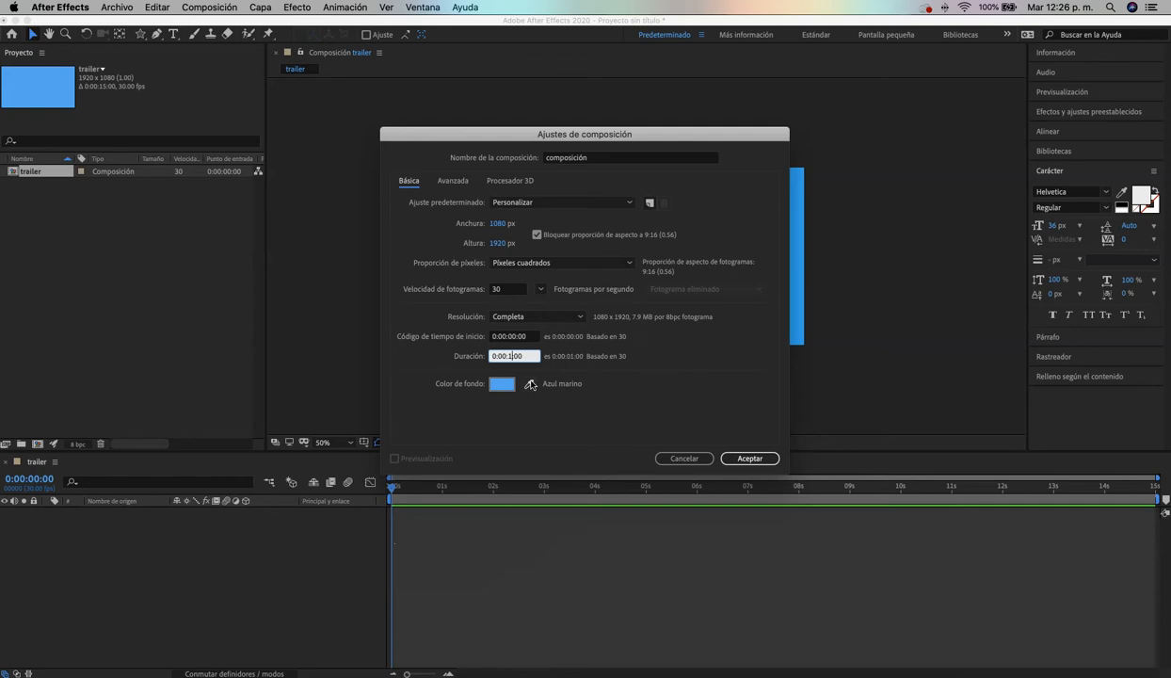
{"action": "left_click", "coordinate": [497, 384]}
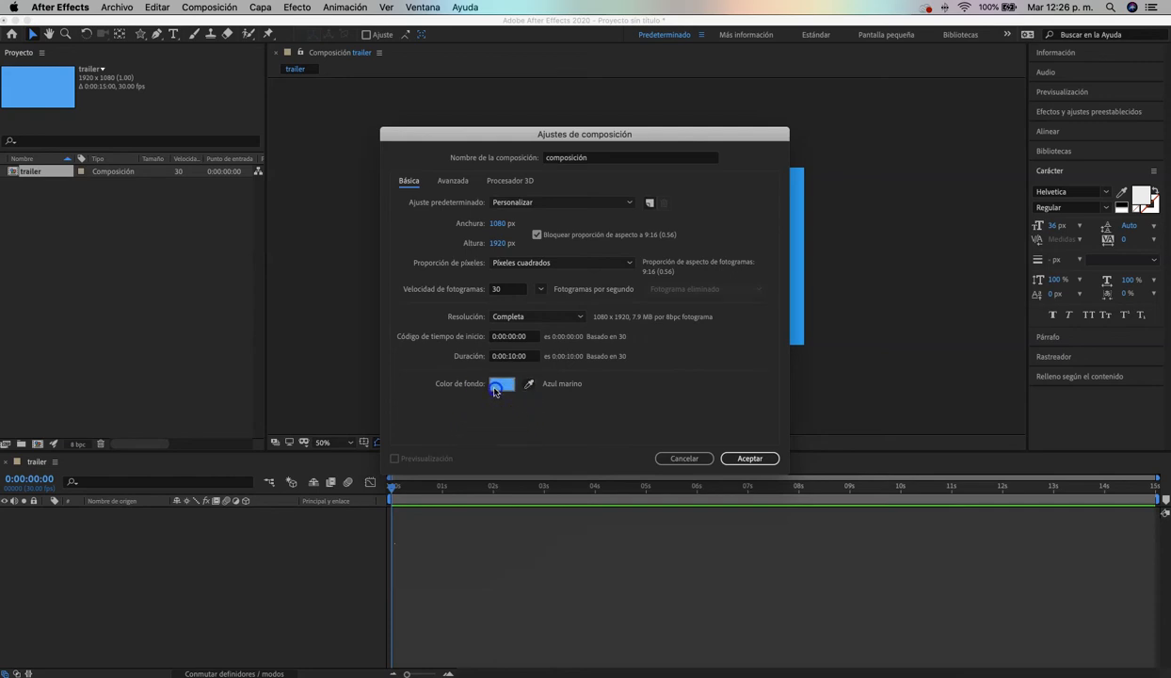
{"action": "left_click_drag", "start_coordinate": [871, 325], "coordinate": [870, 312]}
{"action": "mouse_move", "coordinate": [821, 225]}
{"action": "left_mouse_down"}
{"action": "mouse_move", "coordinate": [829, 191]}
{"action": "mouse_move", "coordinate": [797, 193]}
{"action": "left_mouse_up"}
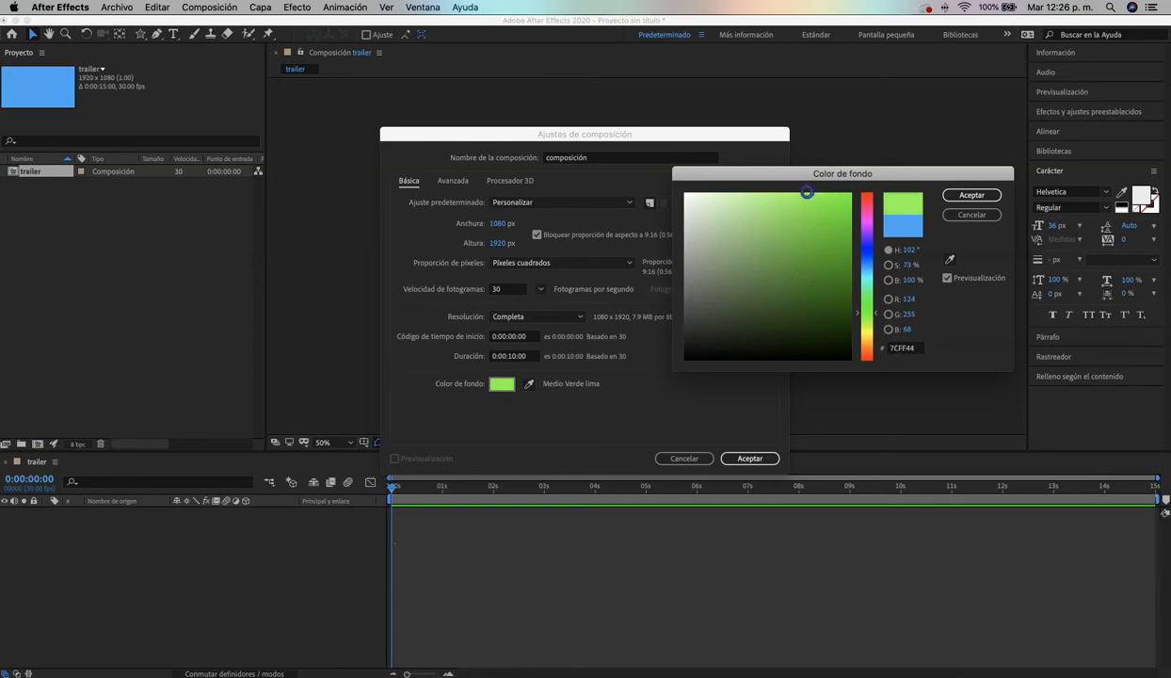
{"action": "left_click", "coordinate": [971, 195]}
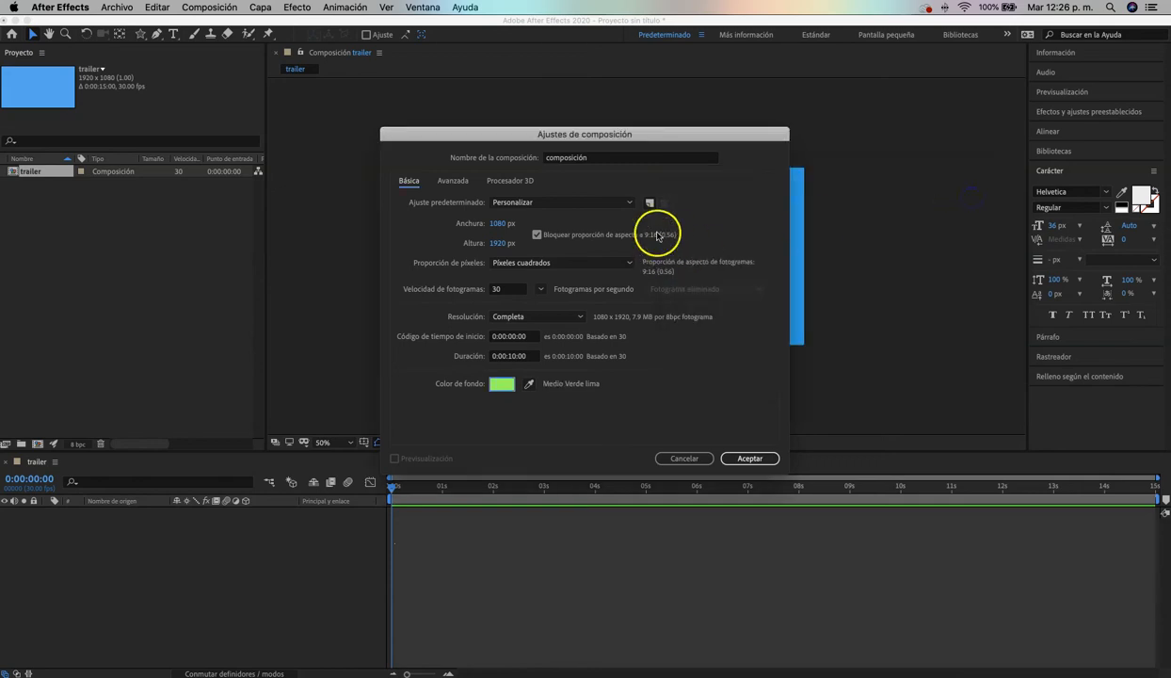
Change the composition's name to "composición 2" and create it
{"action": "left_click", "coordinate": [622, 159]}
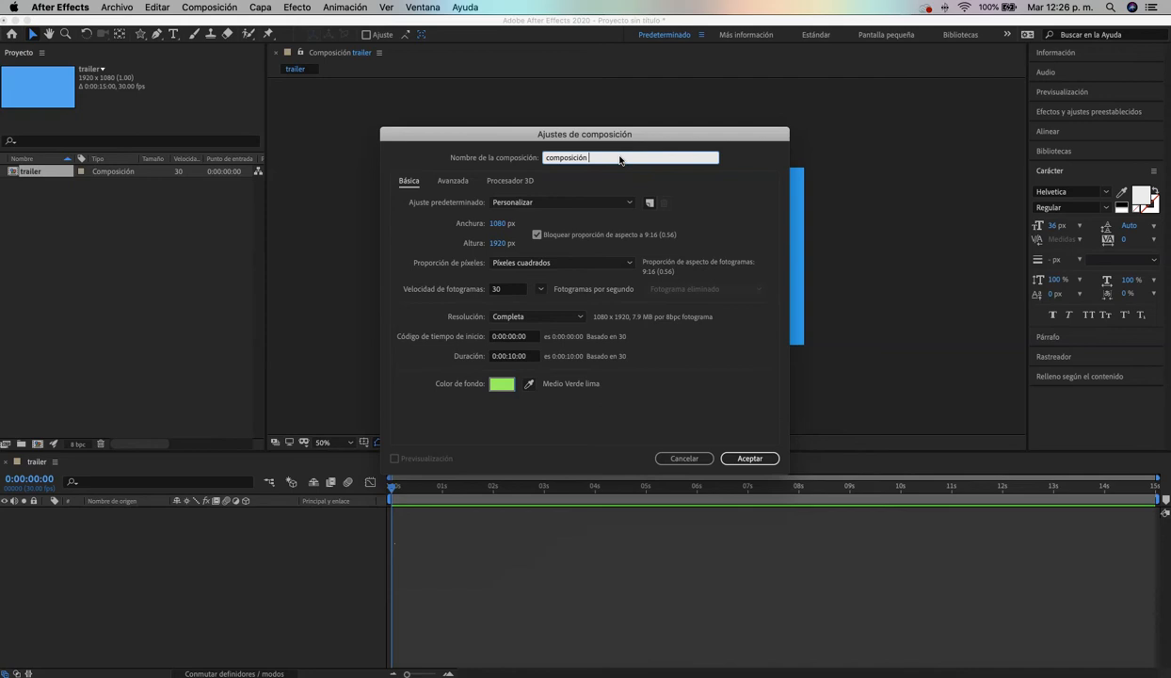
{"action": "type", "text": "2"}
{"action": "left_click", "coordinate": [750, 458]}
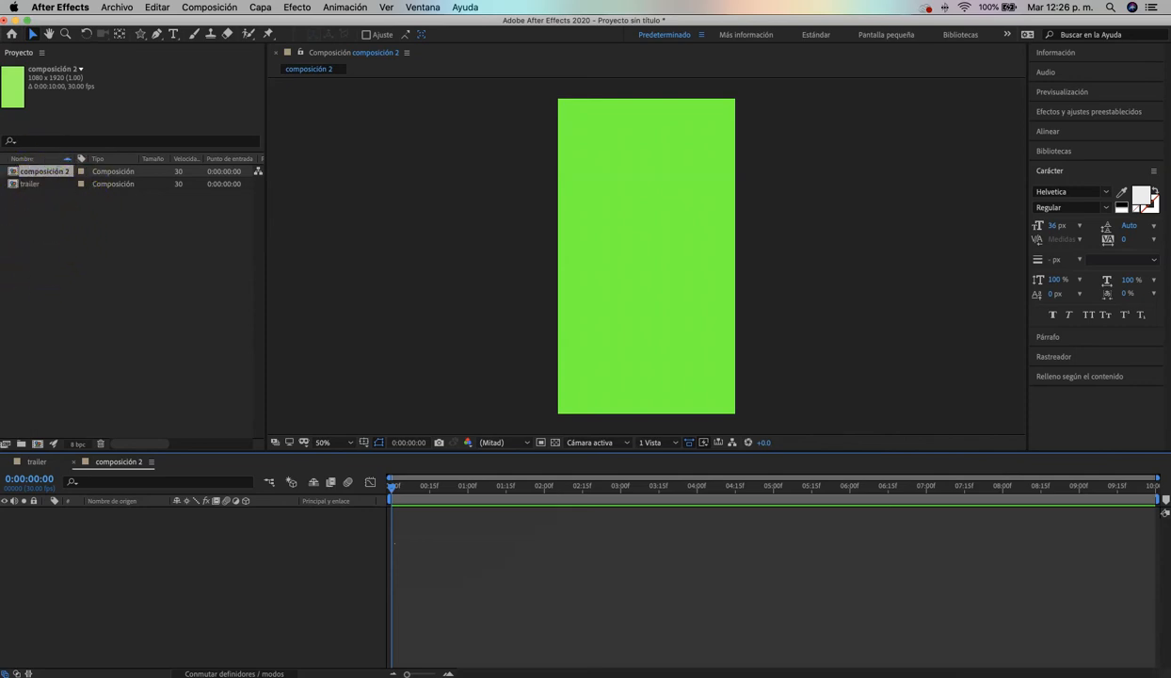
Widen the Project panel to compare both compositions' durations, and open trailer and composición 2 in turn
{"action": "left_click_drag", "start_coordinate": [263, 253], "coordinate": [353, 251]}
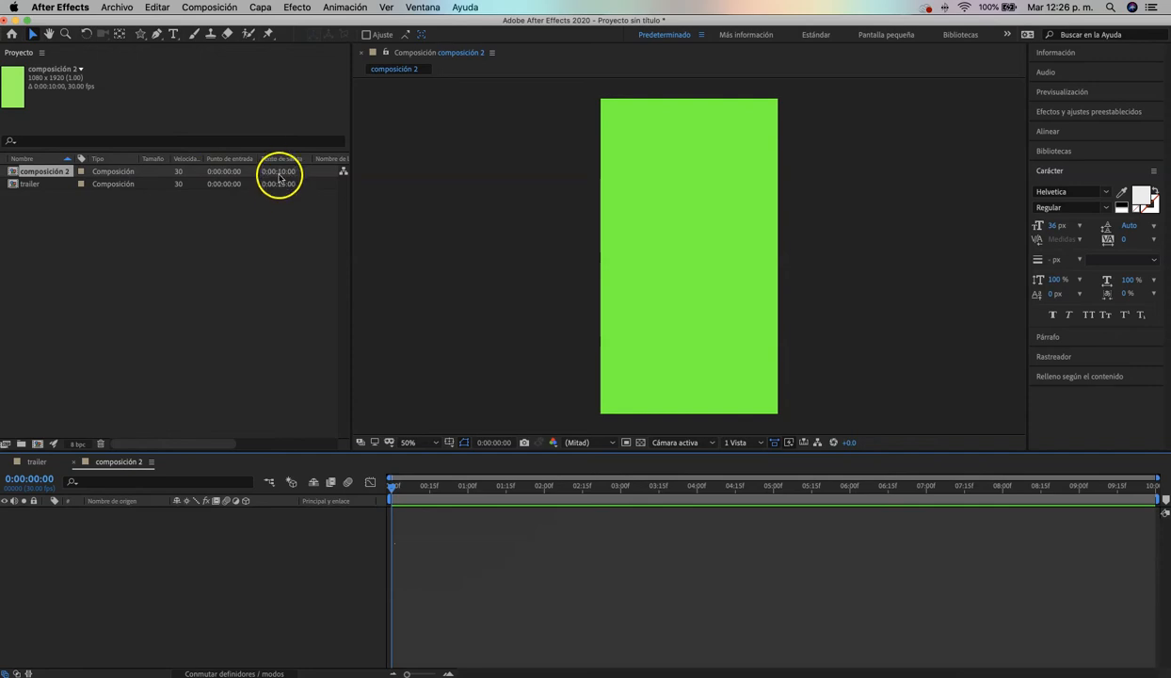
{"action": "left_click", "coordinate": [54, 186]}
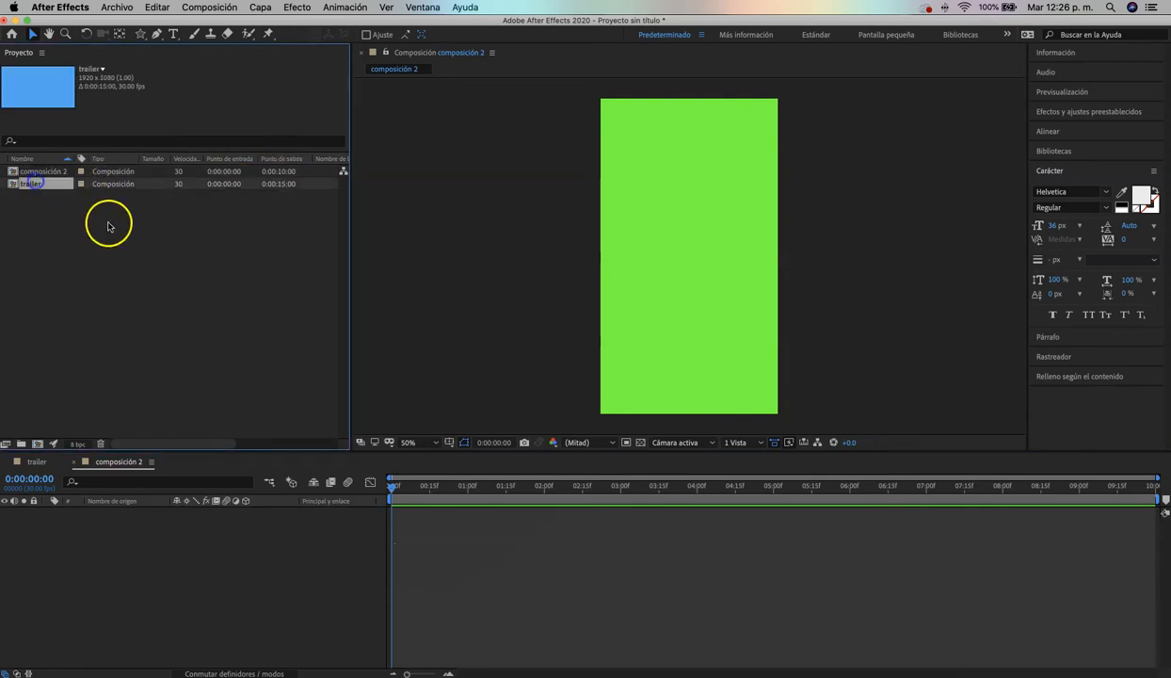
{"action": "double_click", "coordinate": [33, 187]}
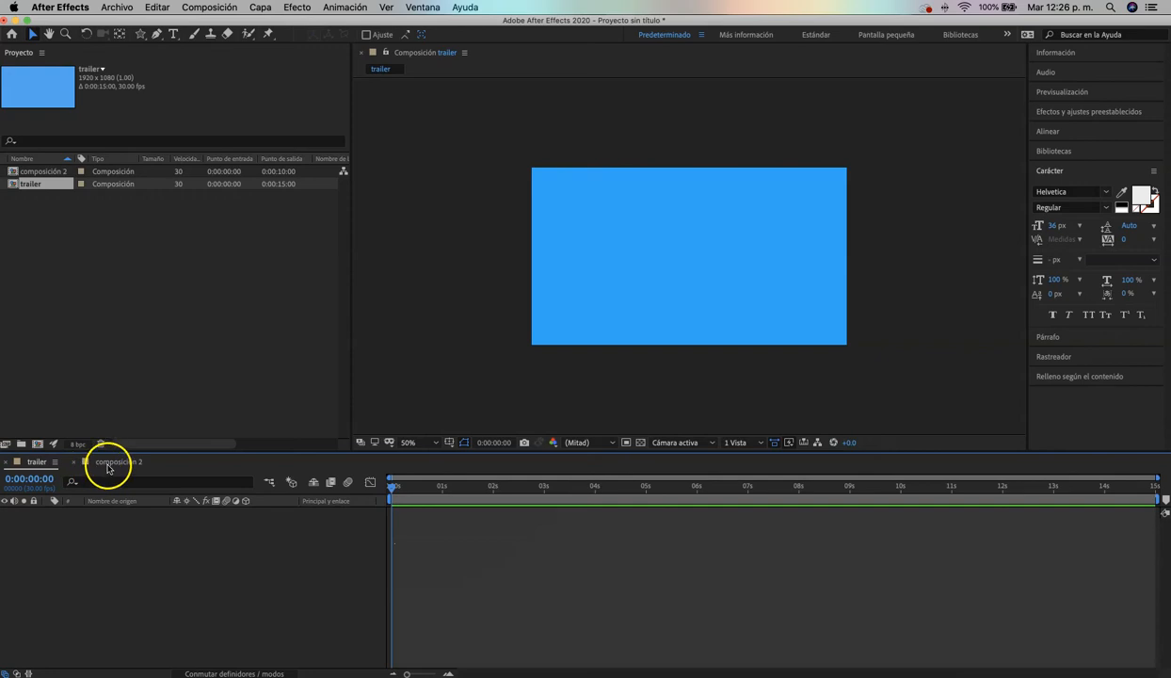
{"action": "double_click", "coordinate": [38, 172]}
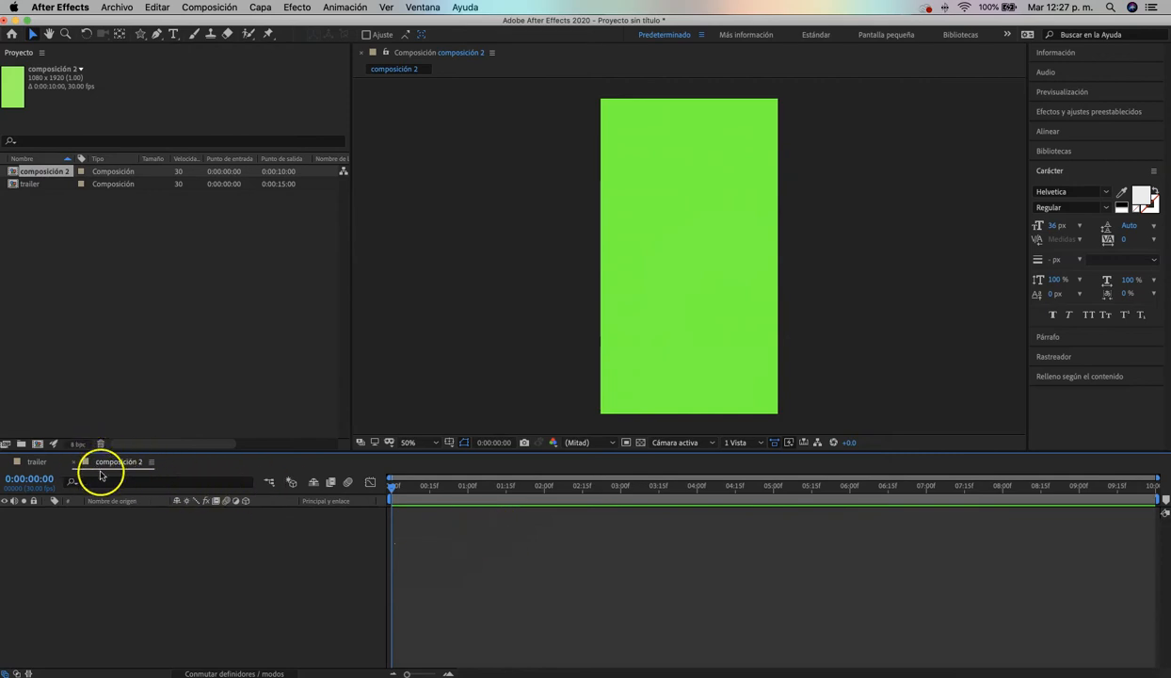
Switch back and forth between the trailer and composición 2 timelines, ending on trailer, and clear the project item selection
{"action": "left_click", "coordinate": [42, 463]}
{"action": "left_click", "coordinate": [112, 462]}
{"action": "left_click", "coordinate": [41, 463]}
{"action": "left_click", "coordinate": [84, 462]}
{"action": "left_click", "coordinate": [43, 462]}
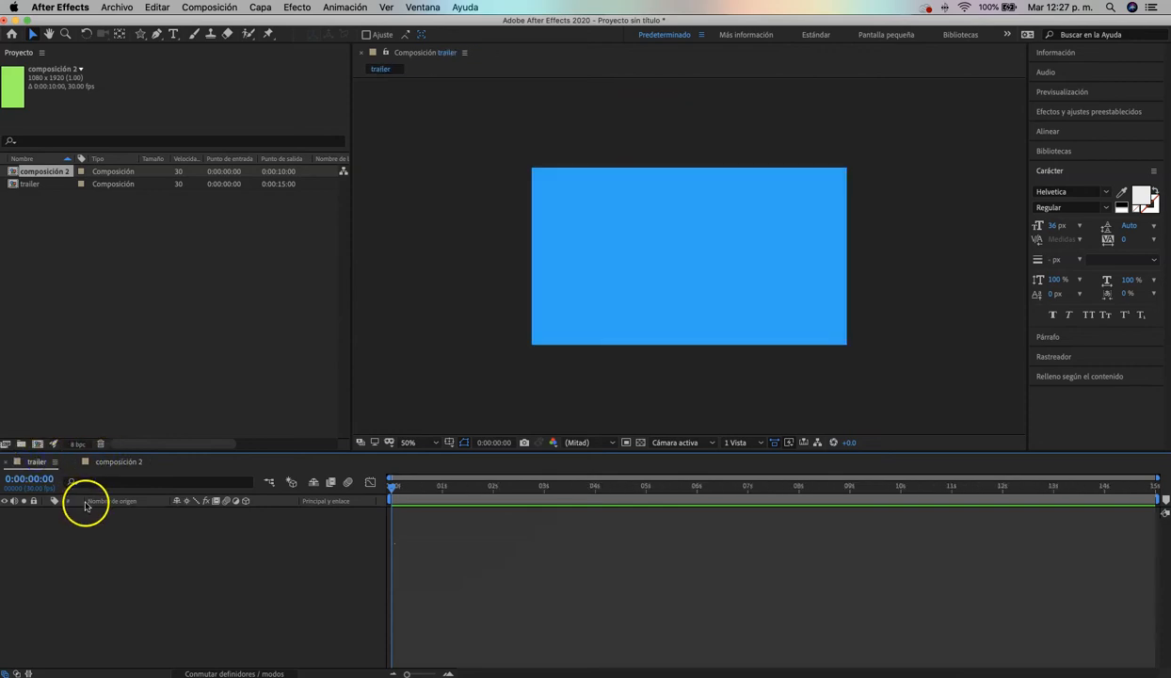
{"action": "left_click", "coordinate": [202, 315]}
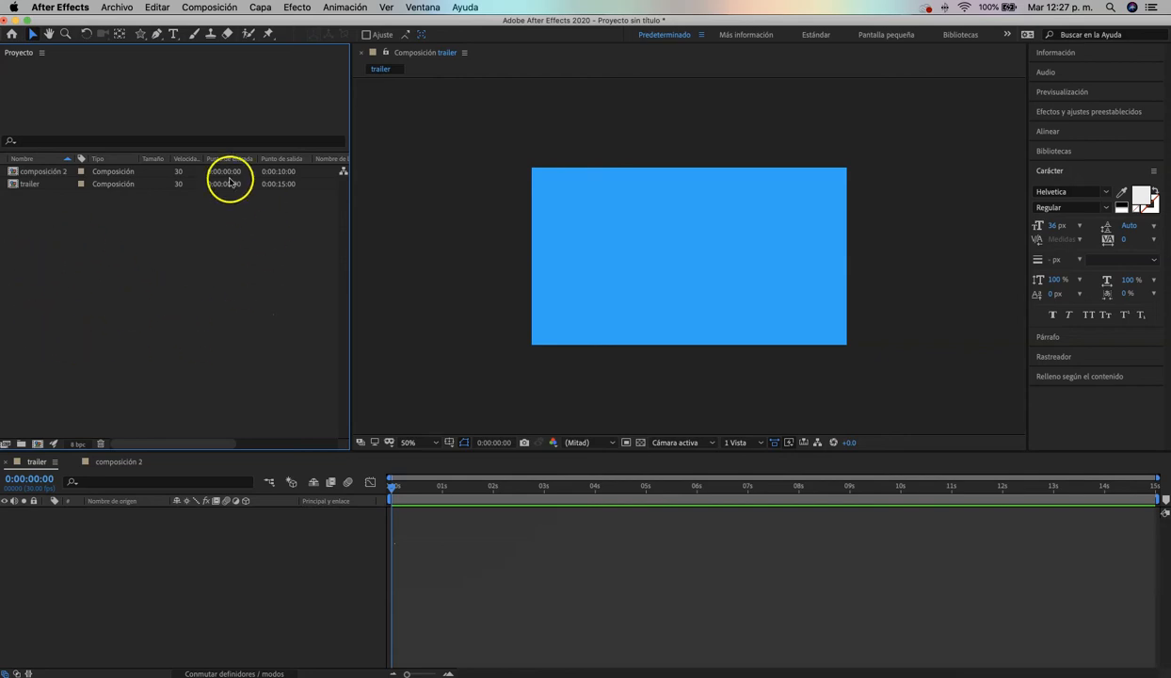
Import the video 1917 trailer.mp4 from the Escritorio folder as footage, without creating a composition, and select it in the project
{"action": "left_click", "coordinate": [119, 6]}
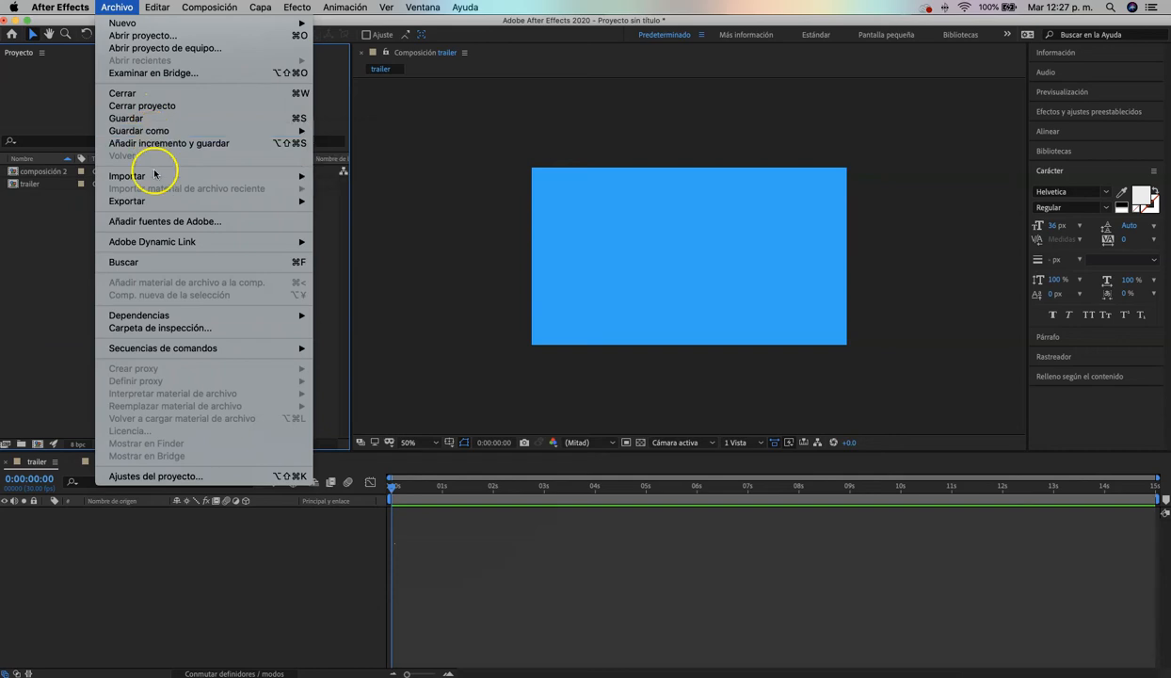
{"action": "mouse_move", "coordinate": [167, 179]}
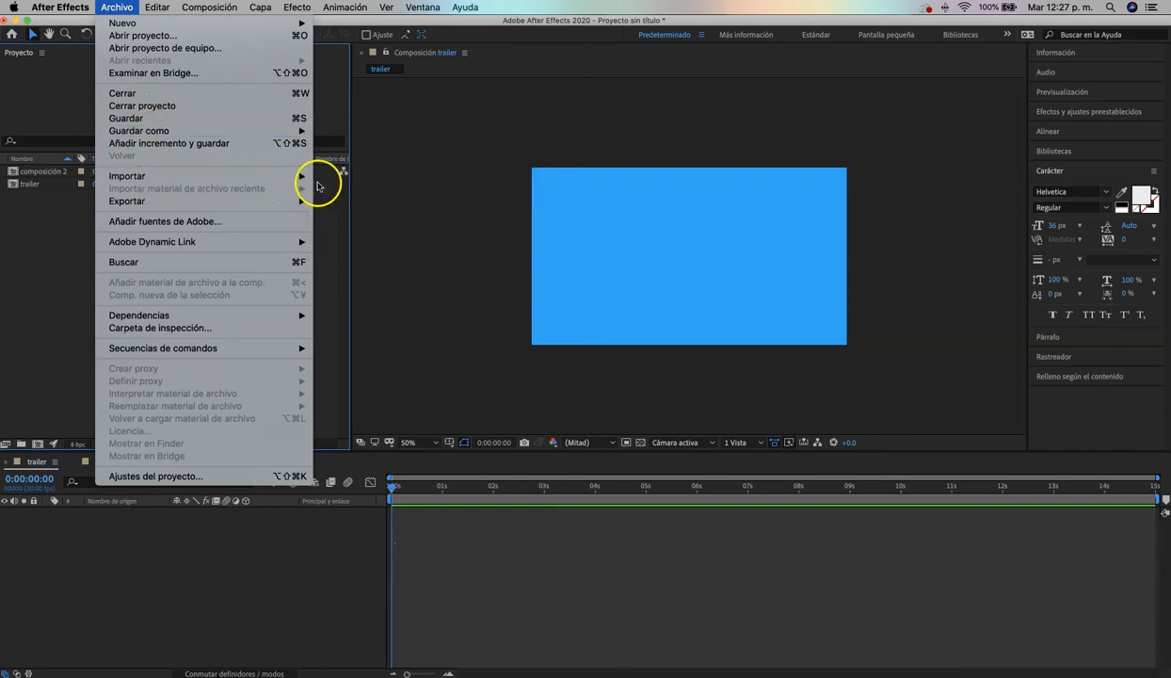
{"action": "left_click", "coordinate": [341, 177]}
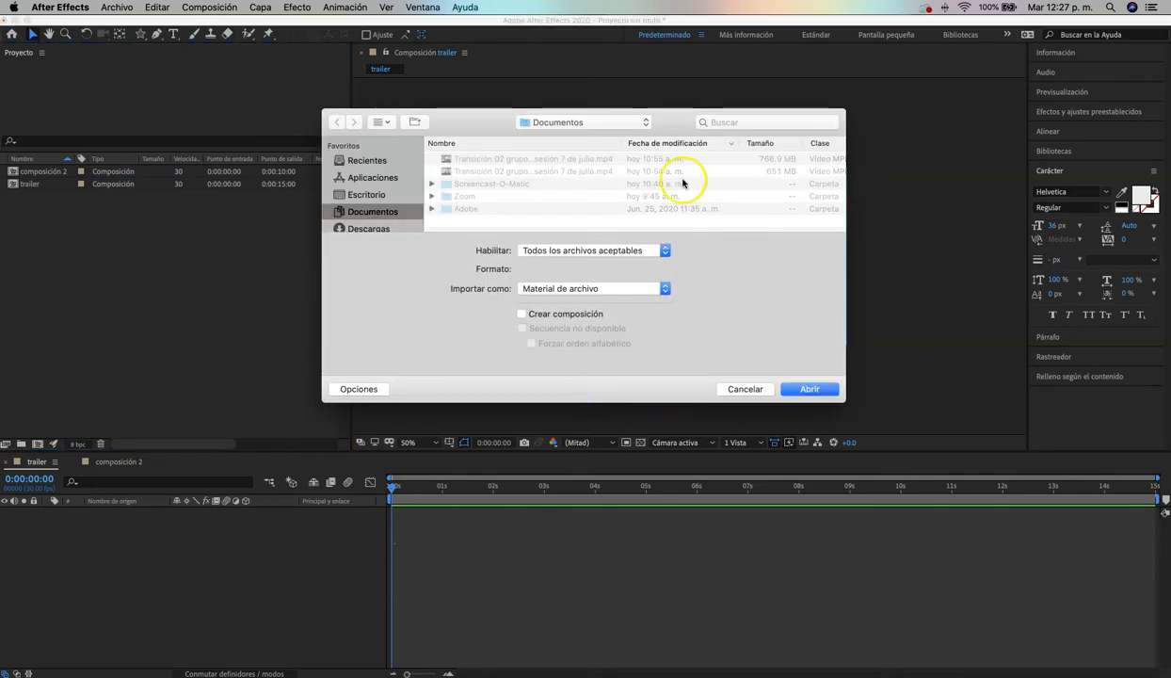
{"action": "left_click", "coordinate": [379, 195]}
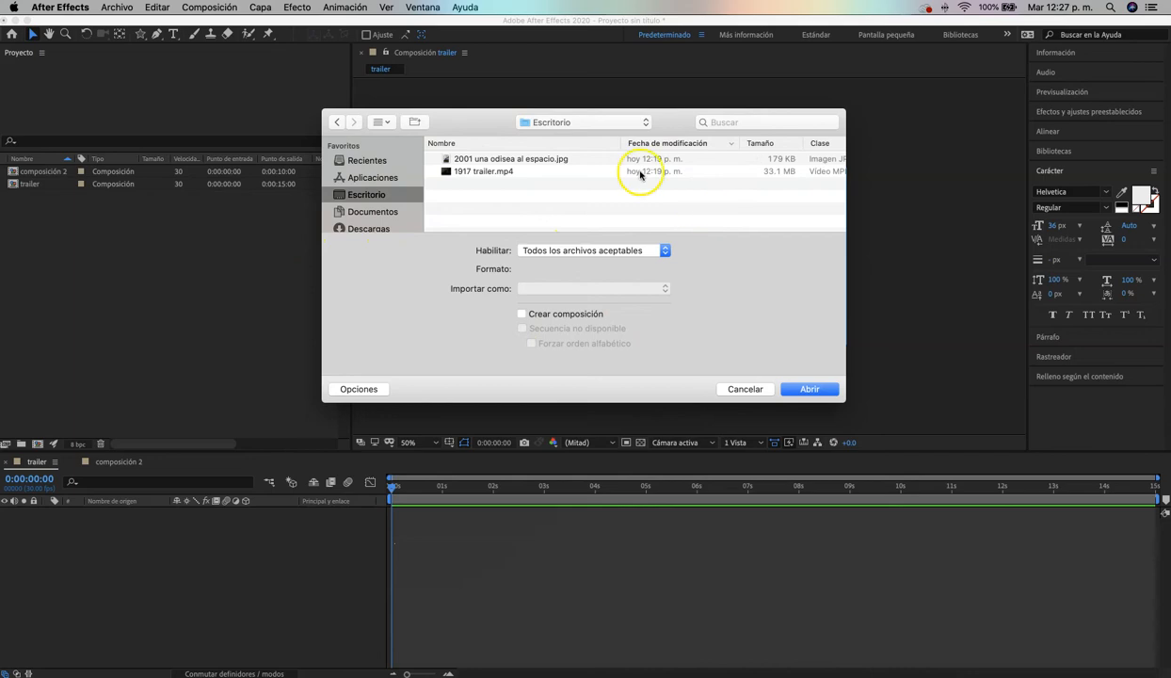
{"action": "left_click", "coordinate": [489, 172]}
{"action": "left_click", "coordinate": [494, 158]}
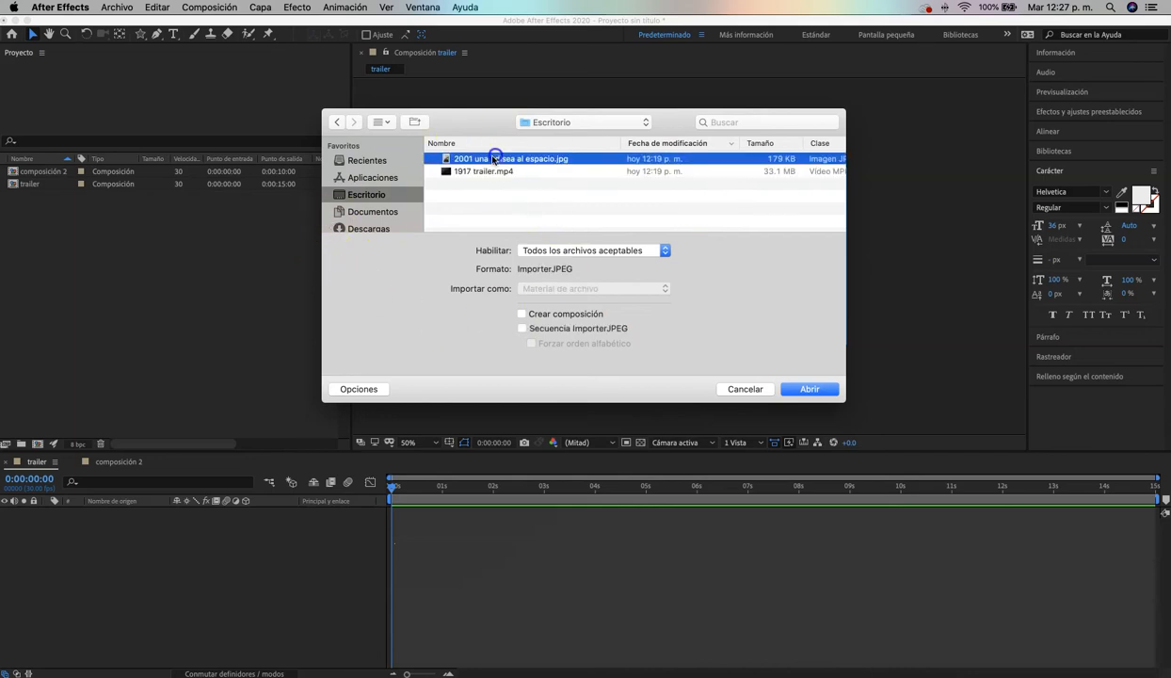
{"action": "left_click", "coordinate": [483, 171]}
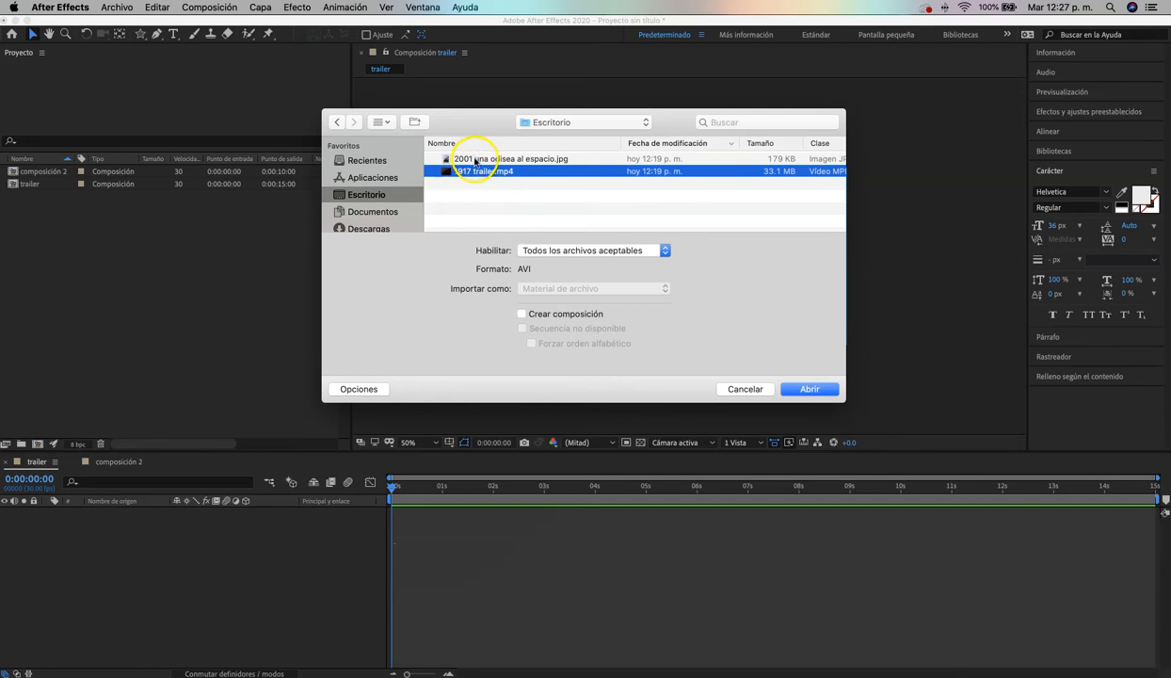
{"action": "left_click", "coordinate": [476, 159]}
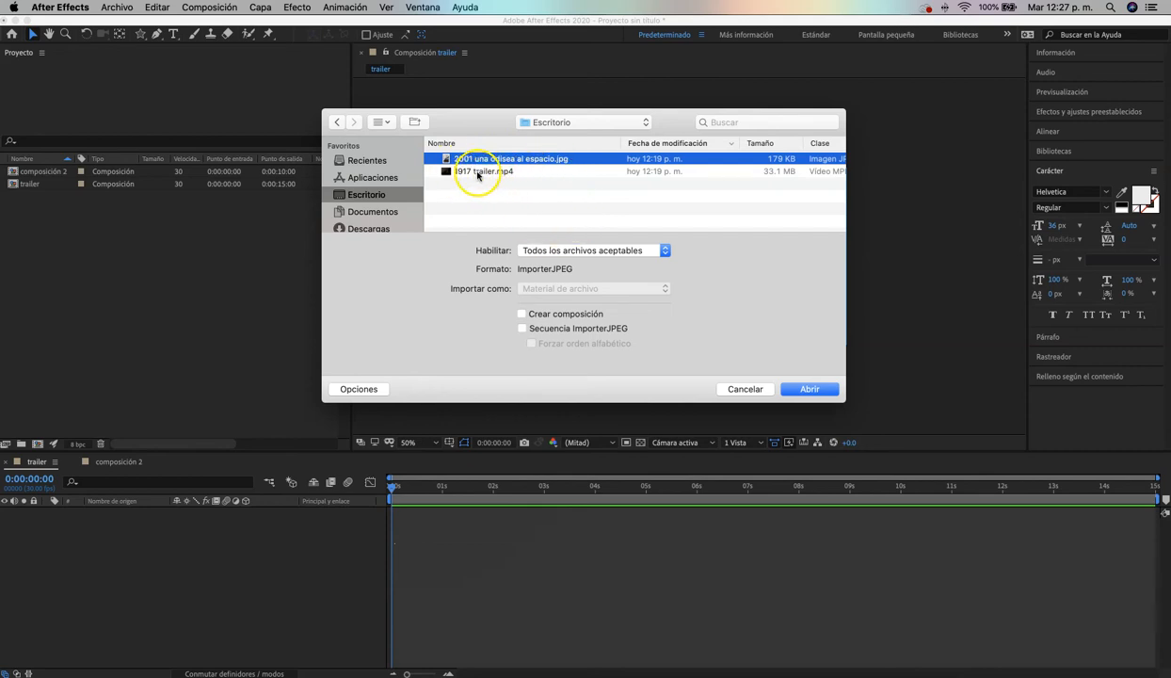
{"action": "left_click", "coordinate": [478, 173]}
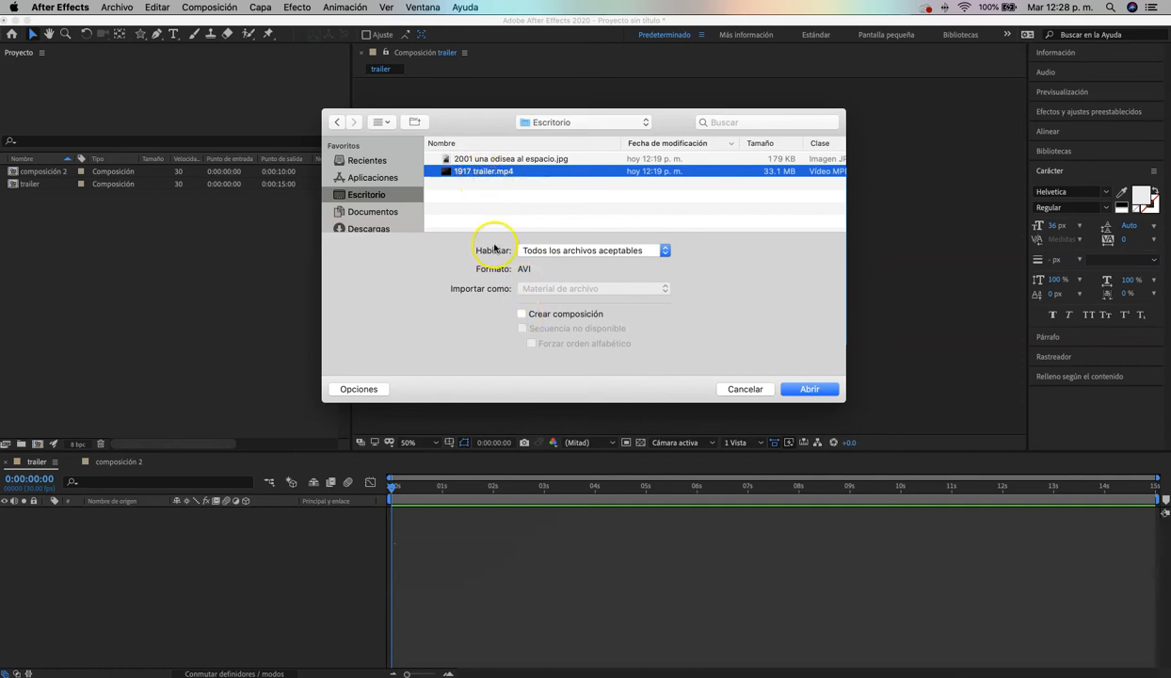
{"action": "left_click", "coordinate": [487, 173]}
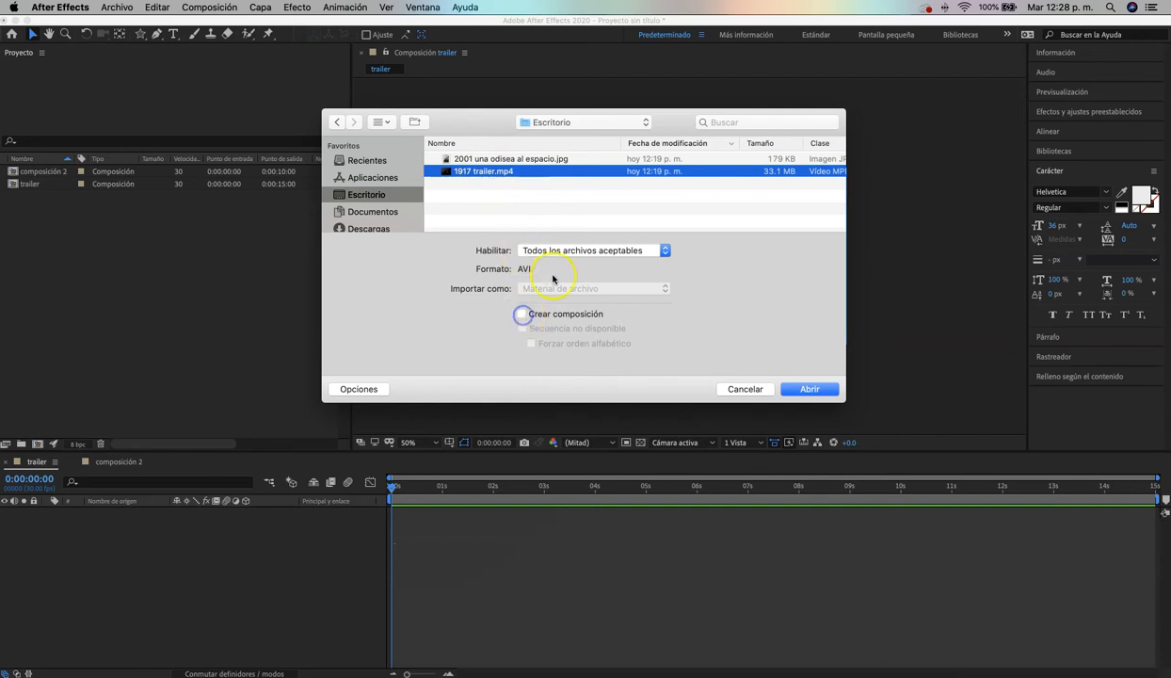
{"action": "left_click", "coordinate": [809, 389]}
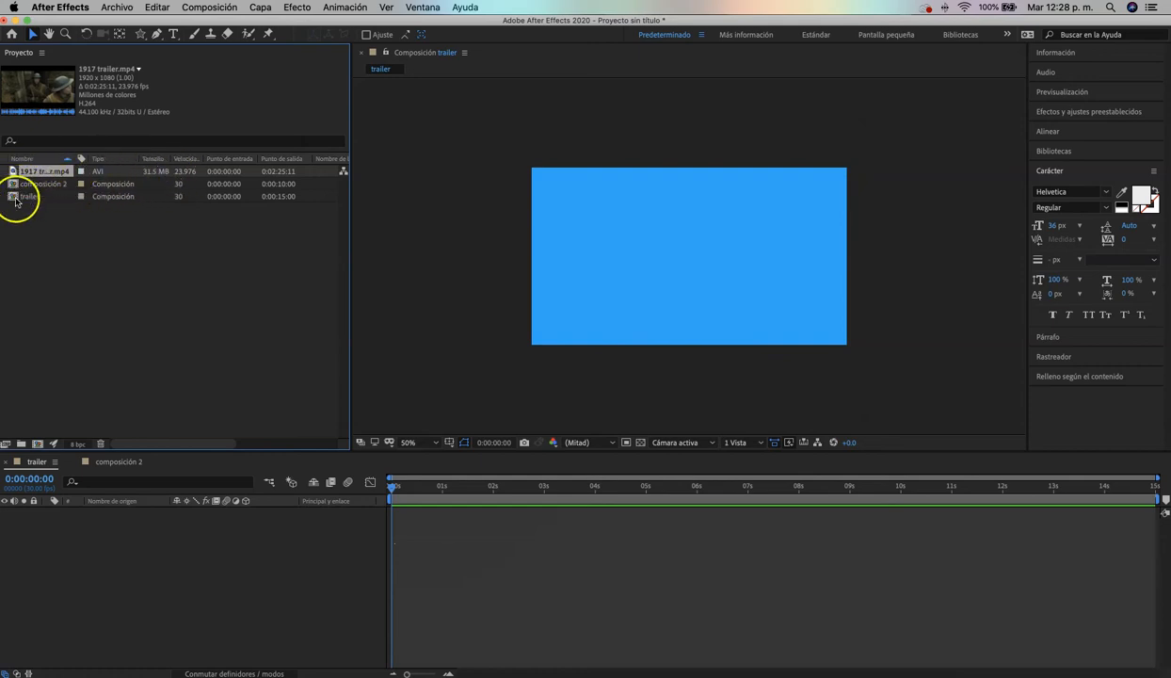
{"action": "left_click", "coordinate": [40, 175]}
{"action": "left_click", "coordinate": [116, 7]}
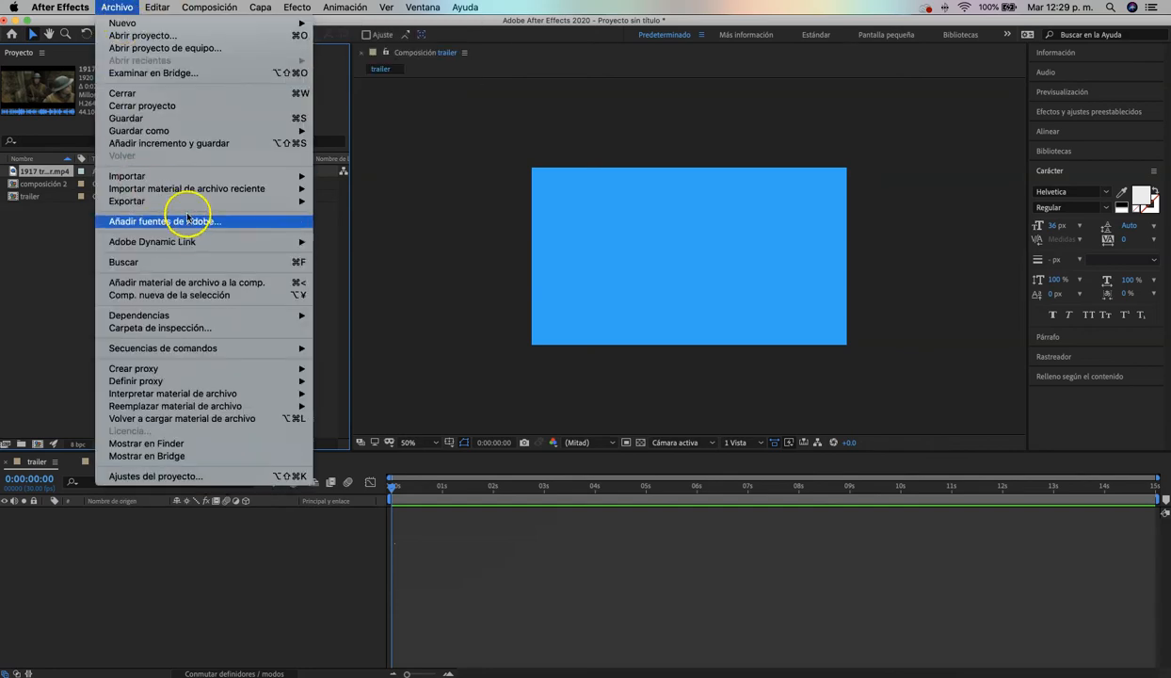
{"action": "mouse_move", "coordinate": [209, 177]}
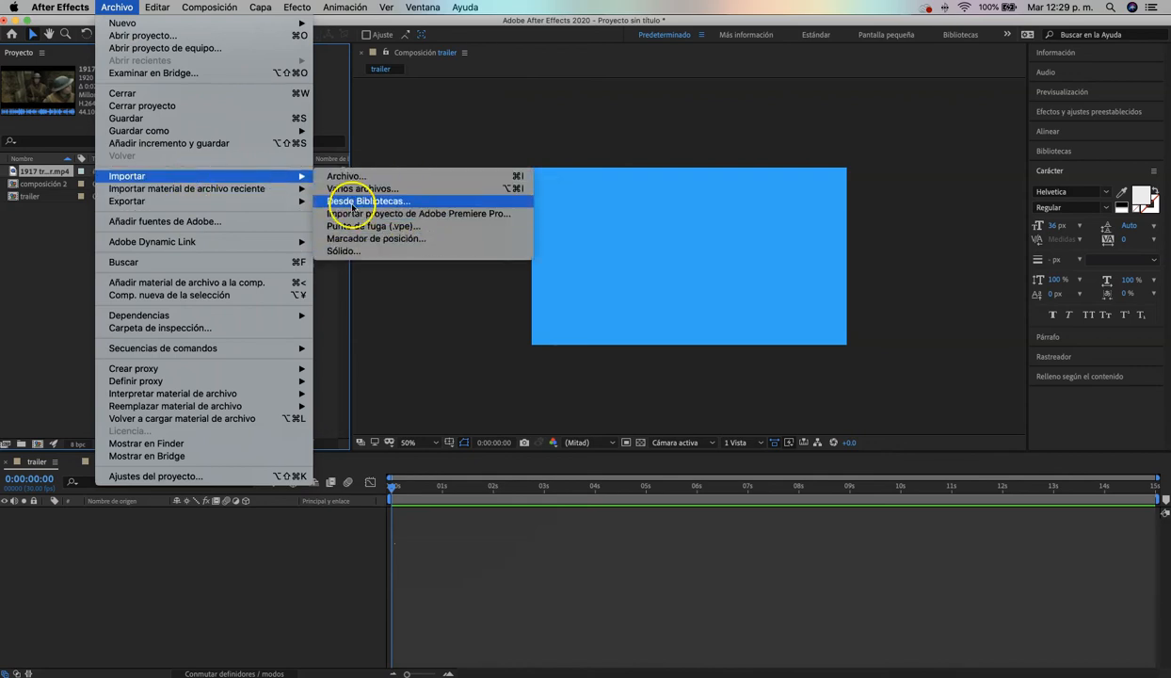
{"action": "left_click", "coordinate": [76, 281]}
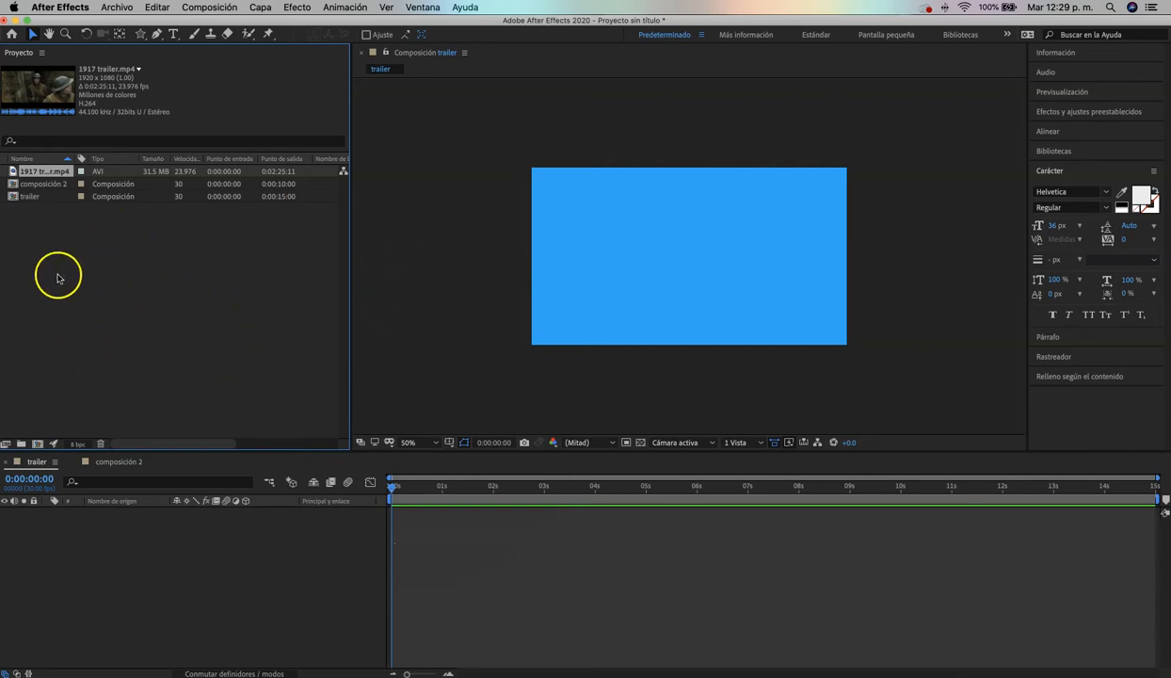
{"action": "left_click", "coordinate": [172, 297]}
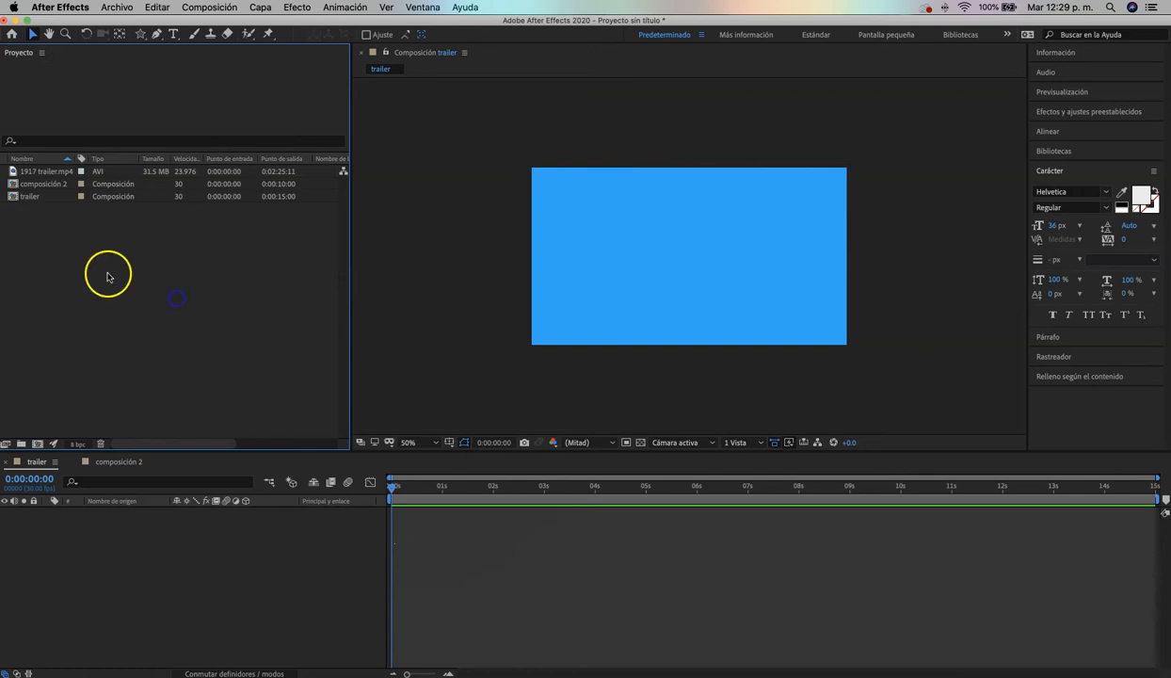
{"action": "double_click", "coordinate": [173, 313]}
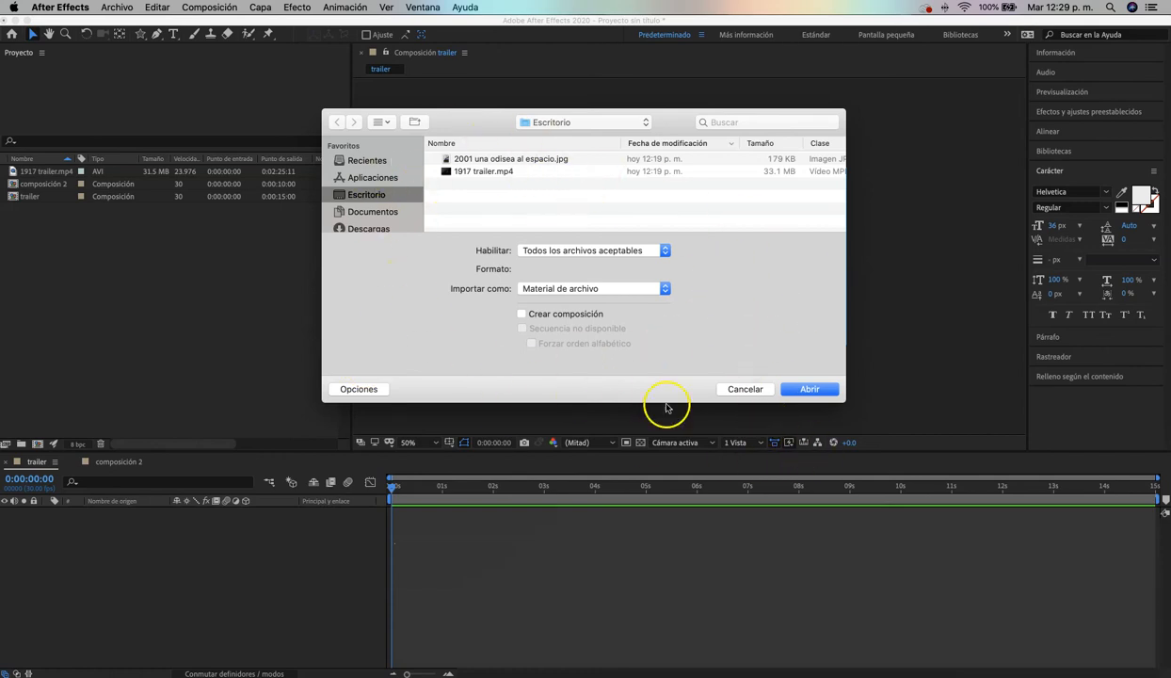
{"action": "left_click", "coordinate": [745, 389]}
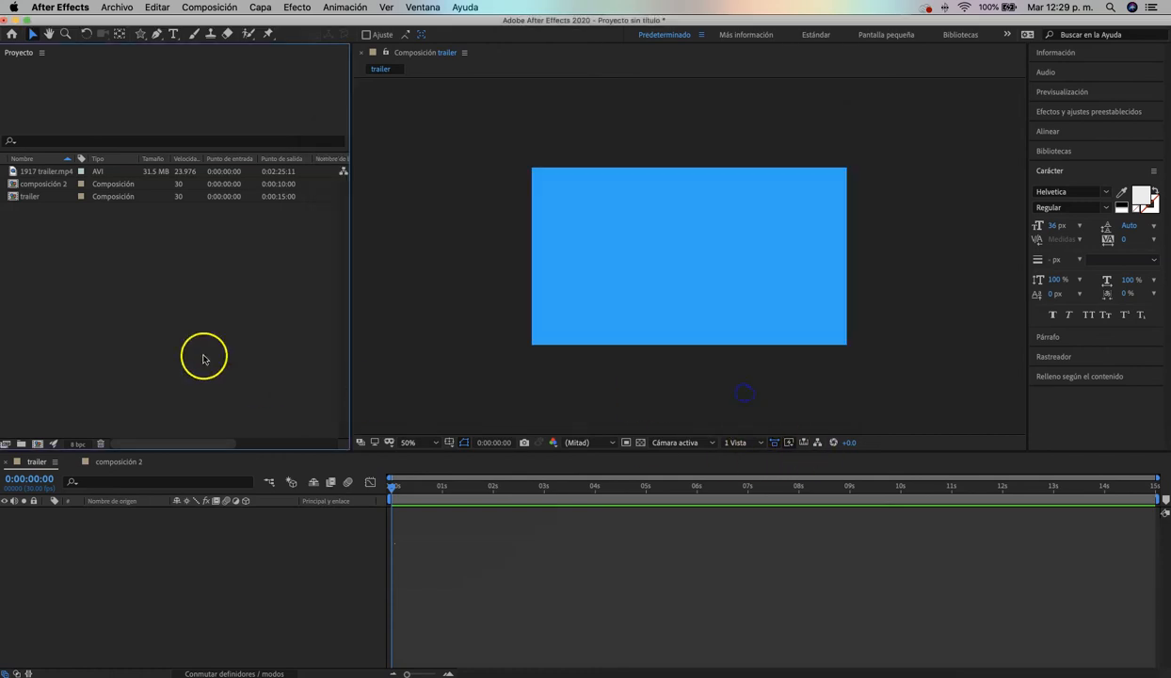
Import the image 2001 una odisea al espacio.jpg from the Escritorio folder and clear the project item selection
{"action": "double_click", "coordinate": [183, 312]}
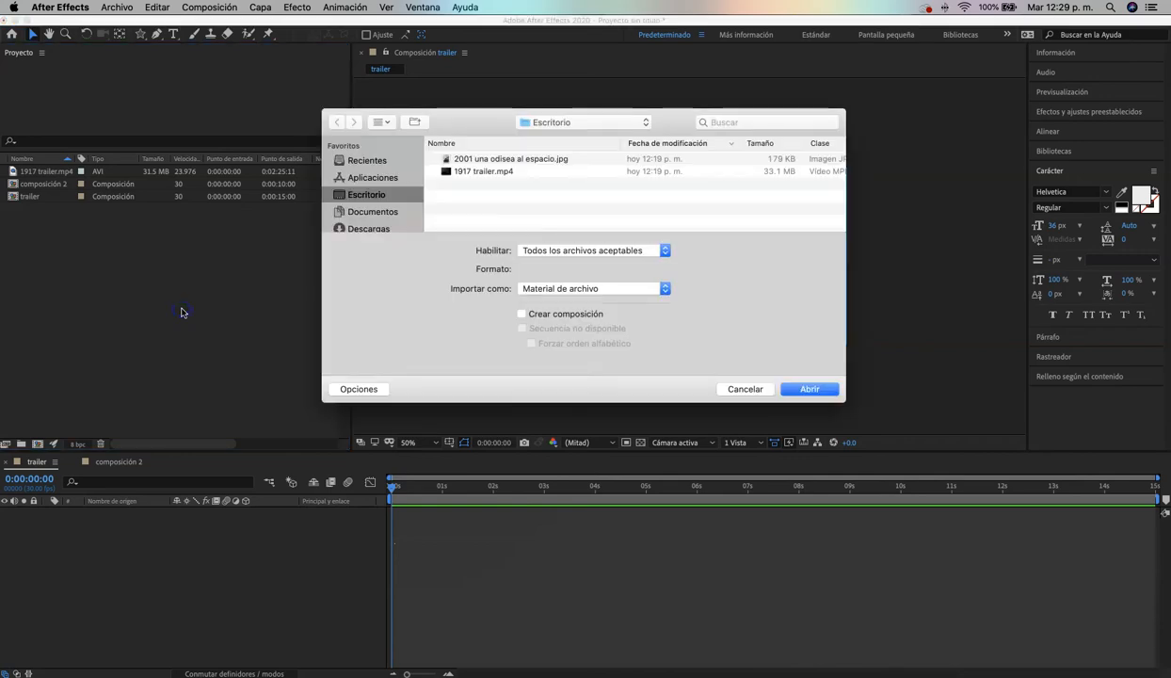
{"action": "left_click", "coordinate": [509, 159]}
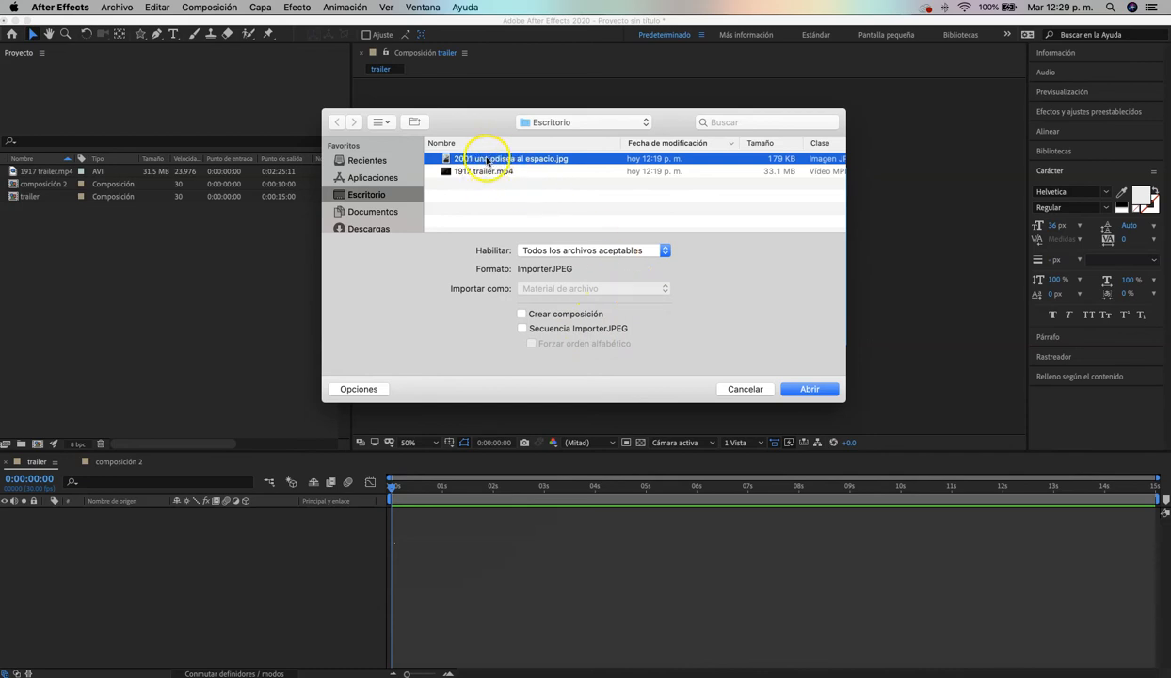
{"action": "left_click", "coordinate": [812, 389]}
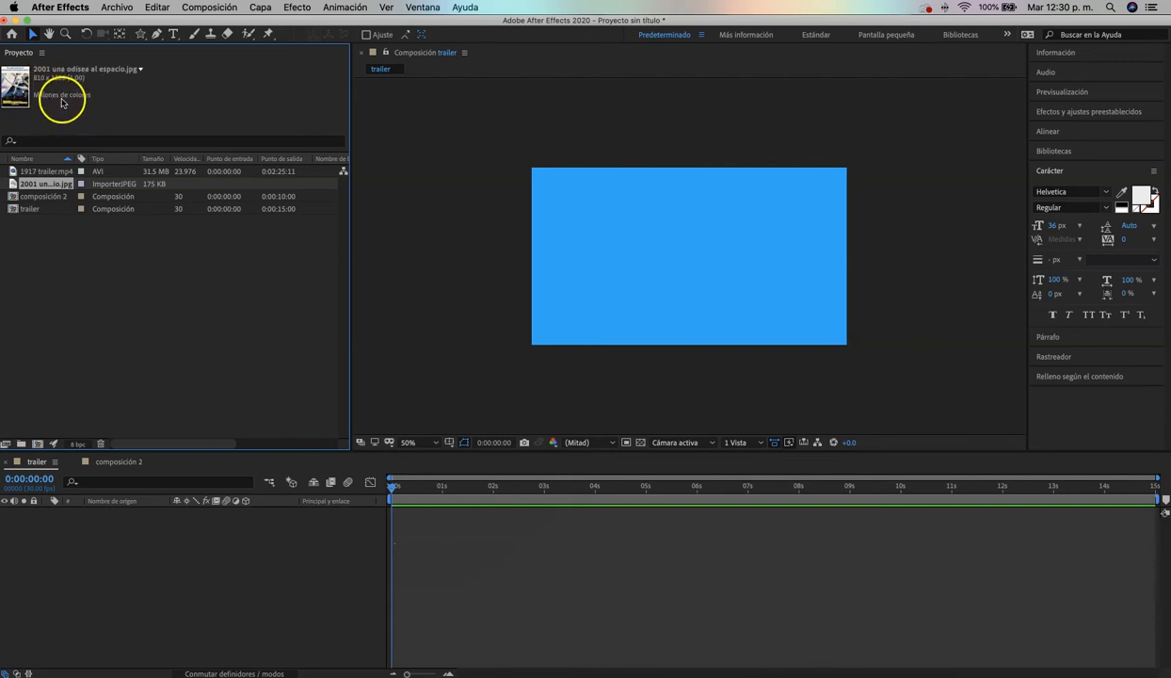
{"action": "left_click", "coordinate": [40, 223]}
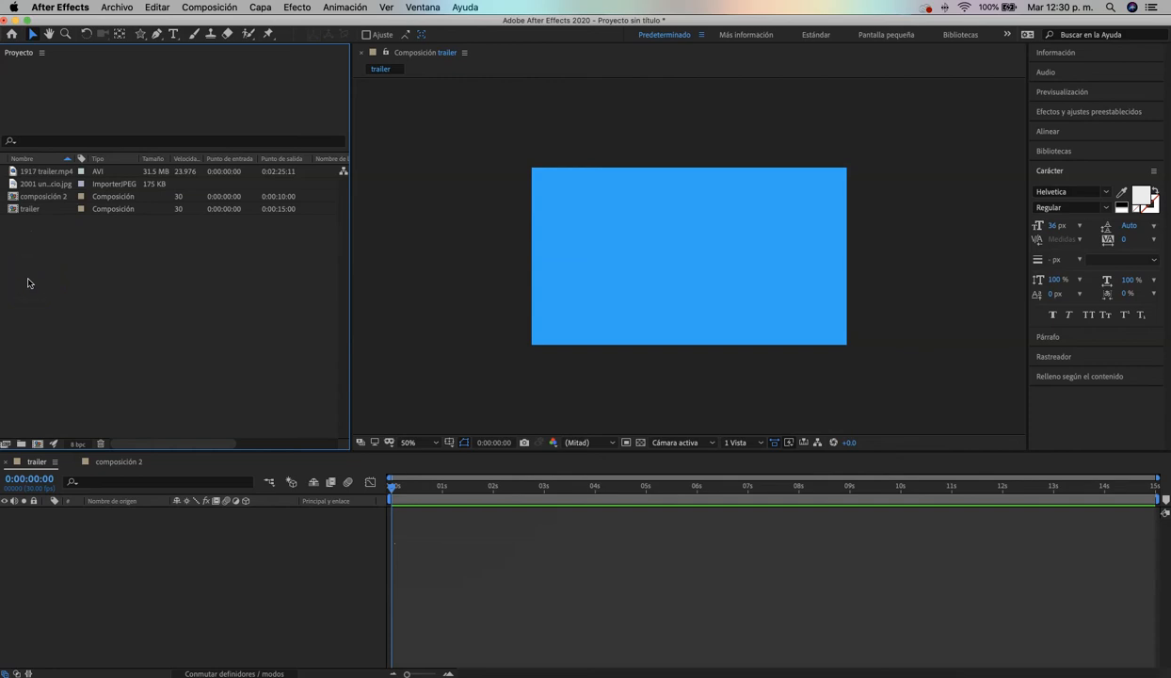
{"action": "left_click", "coordinate": [117, 7]}
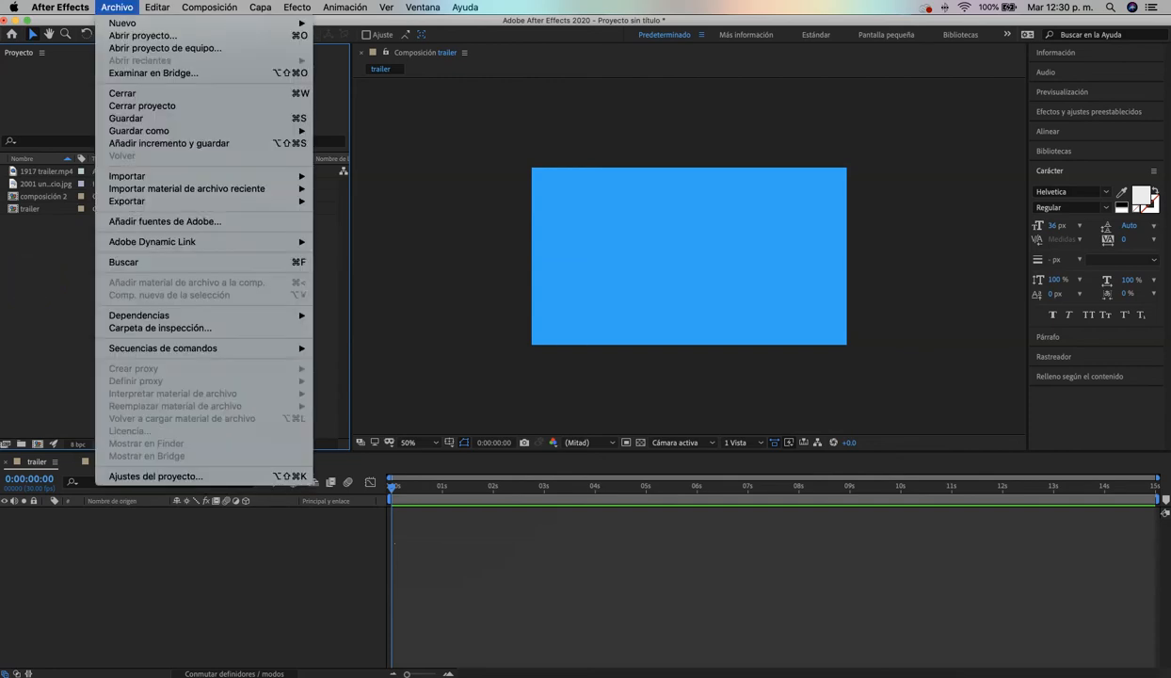
{"action": "mouse_move", "coordinate": [264, 180]}
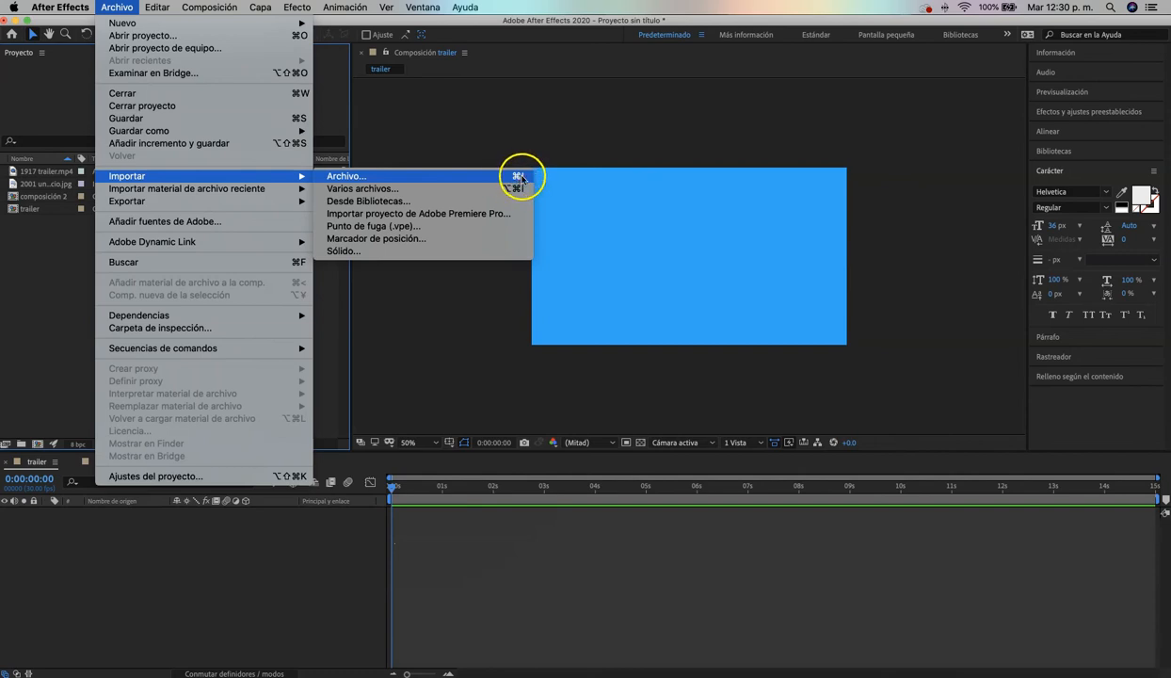
{"action": "left_click", "coordinate": [53, 257]}
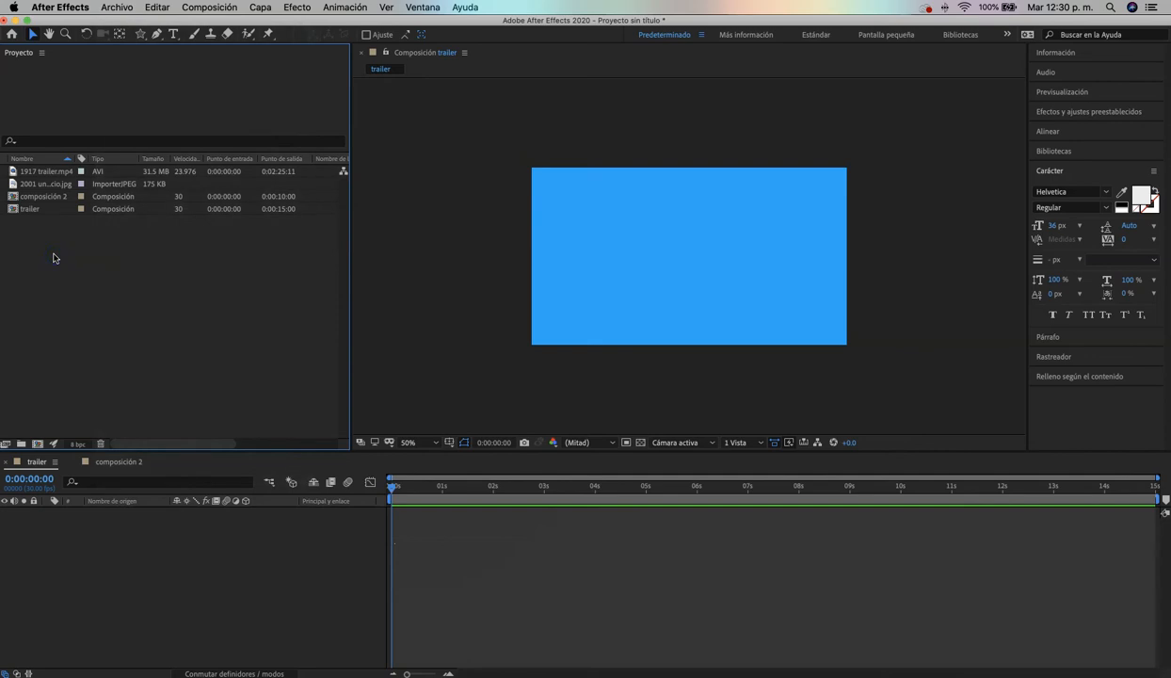
{"action": "double_click", "coordinate": [54, 257]}
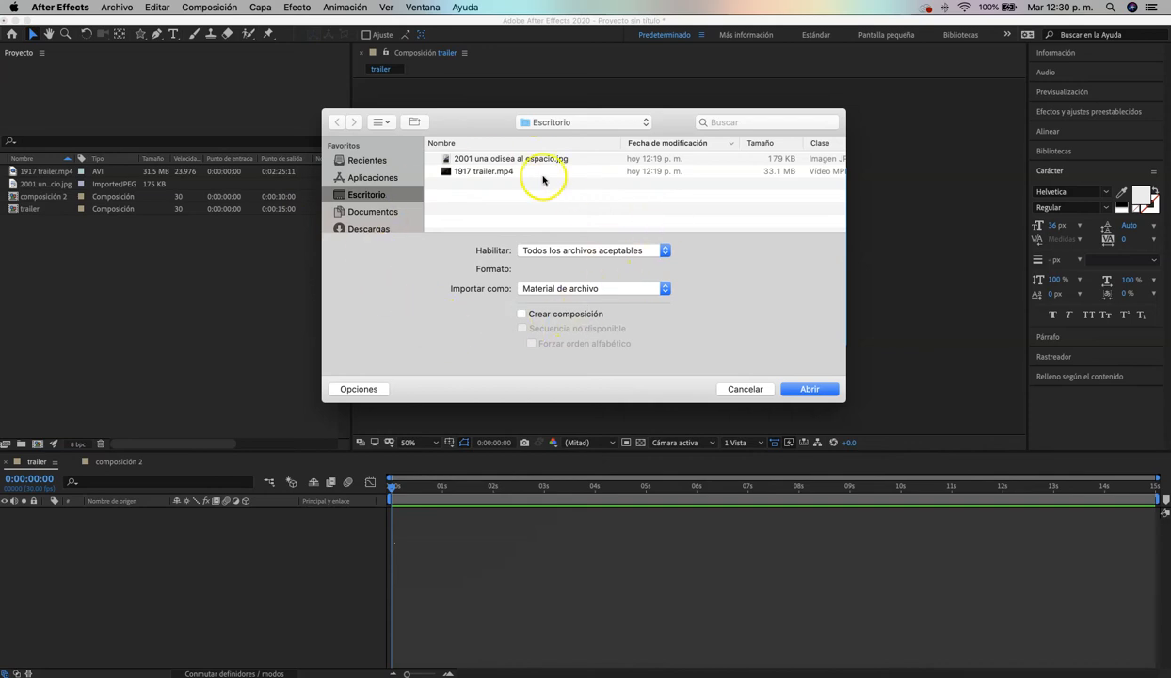
{"action": "left_click", "coordinate": [747, 389]}
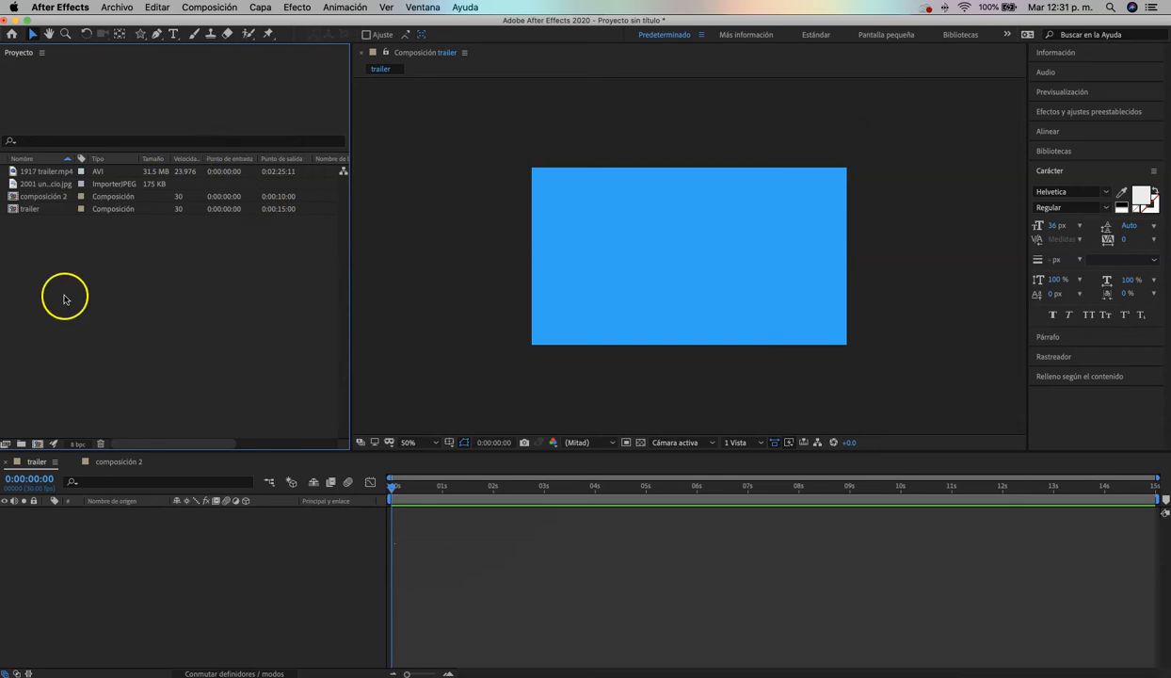
{"action": "left_click_drag", "start_coordinate": [128, 305], "coordinate": [14, 164]}
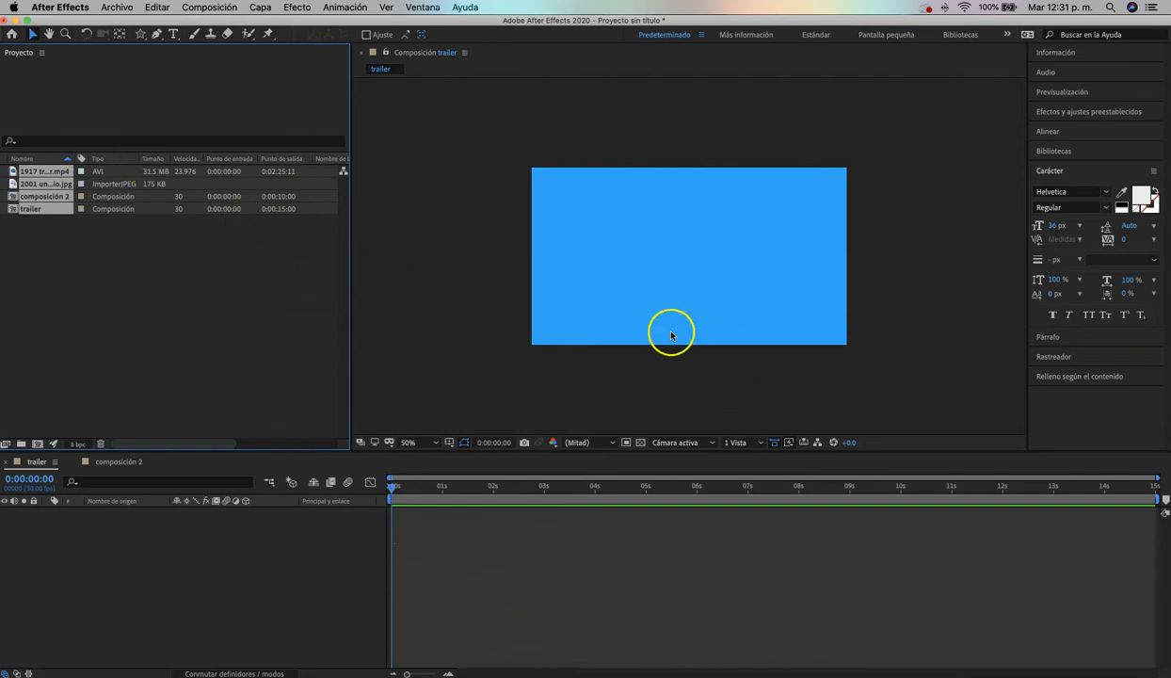
{"action": "left_click", "coordinate": [187, 303]}
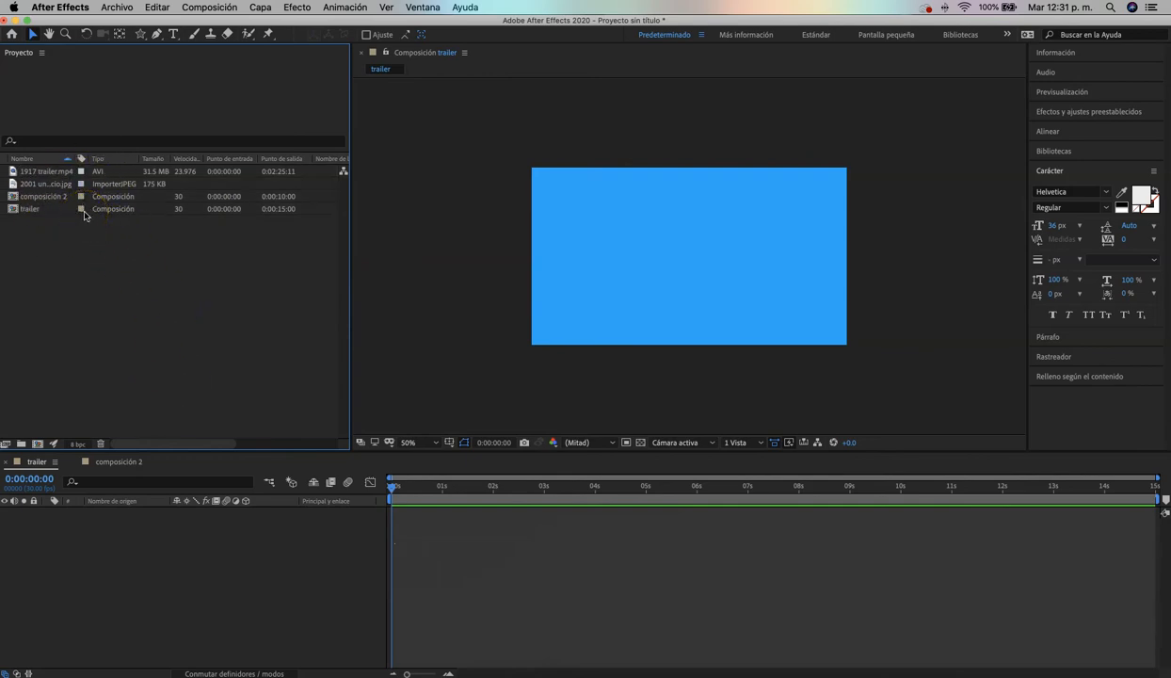
{"action": "left_click", "coordinate": [106, 274]}
{"action": "left_click", "coordinate": [209, 8]}
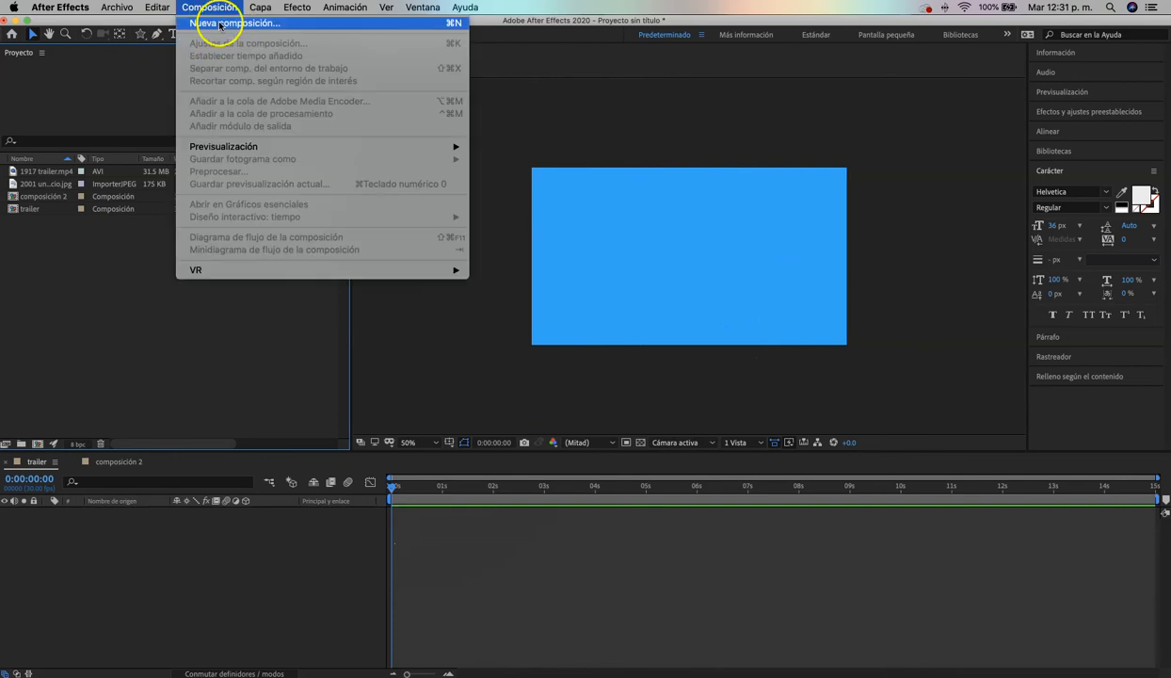
{"action": "left_click", "coordinate": [194, 315]}
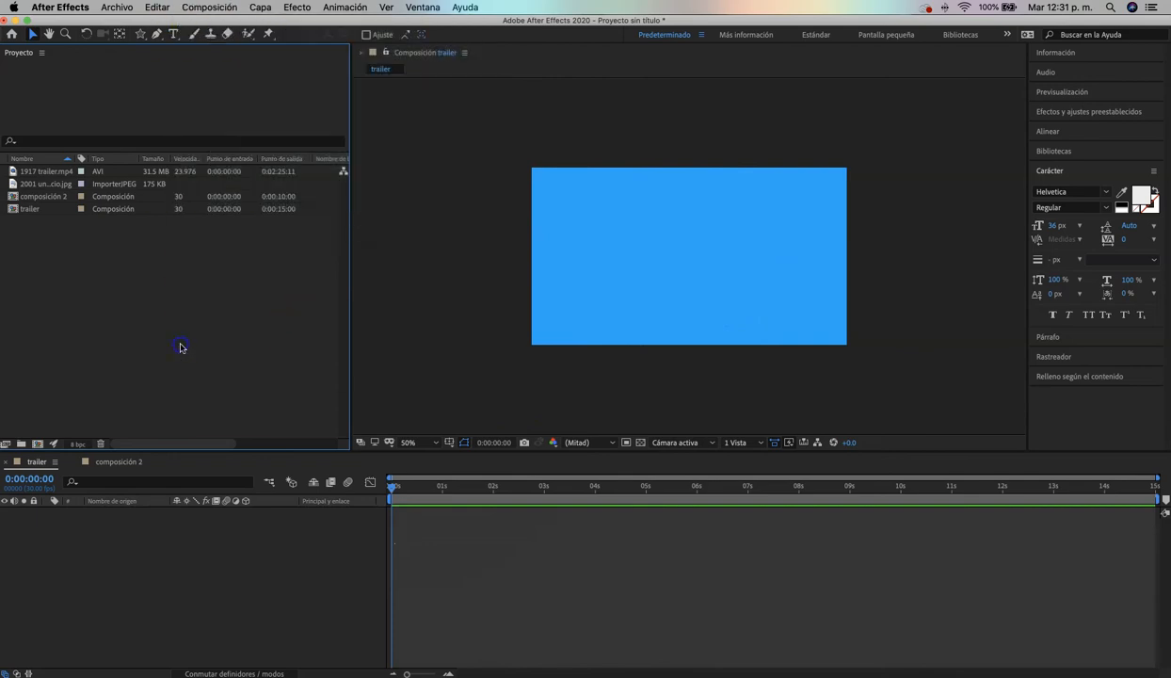
Review the trailer composition's settings and close them without making changes
{"action": "left_click", "coordinate": [41, 209]}
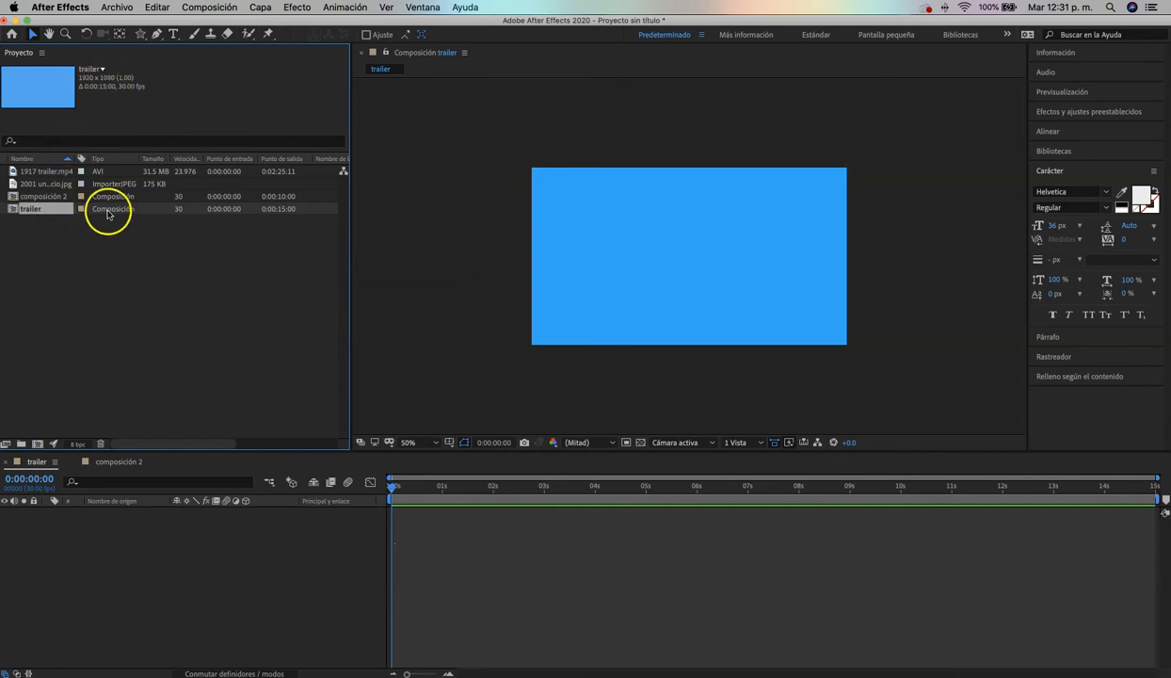
{"action": "left_click", "coordinate": [205, 8]}
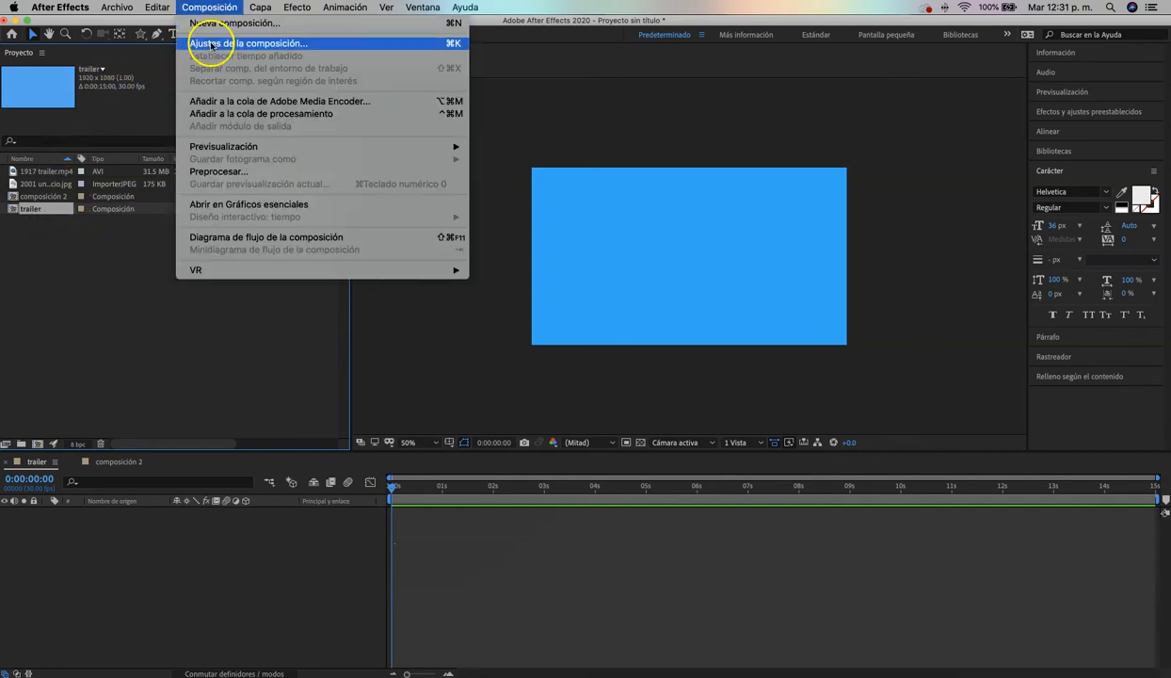
{"action": "left_click", "coordinate": [211, 44]}
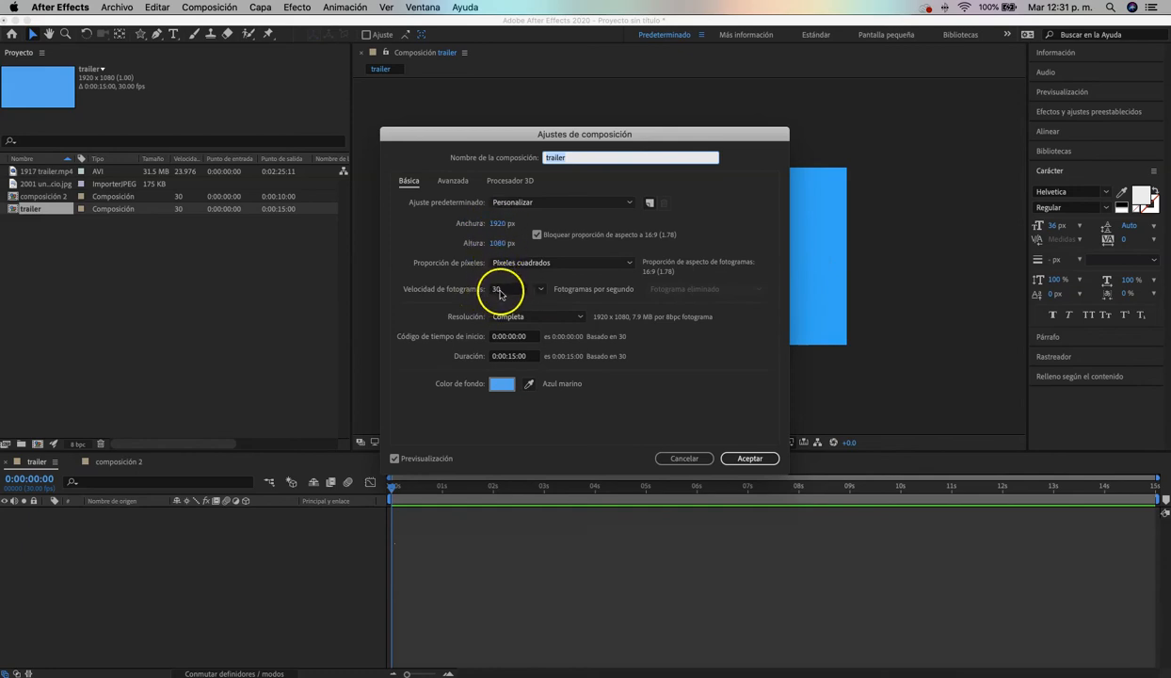
{"action": "left_click", "coordinate": [685, 458]}
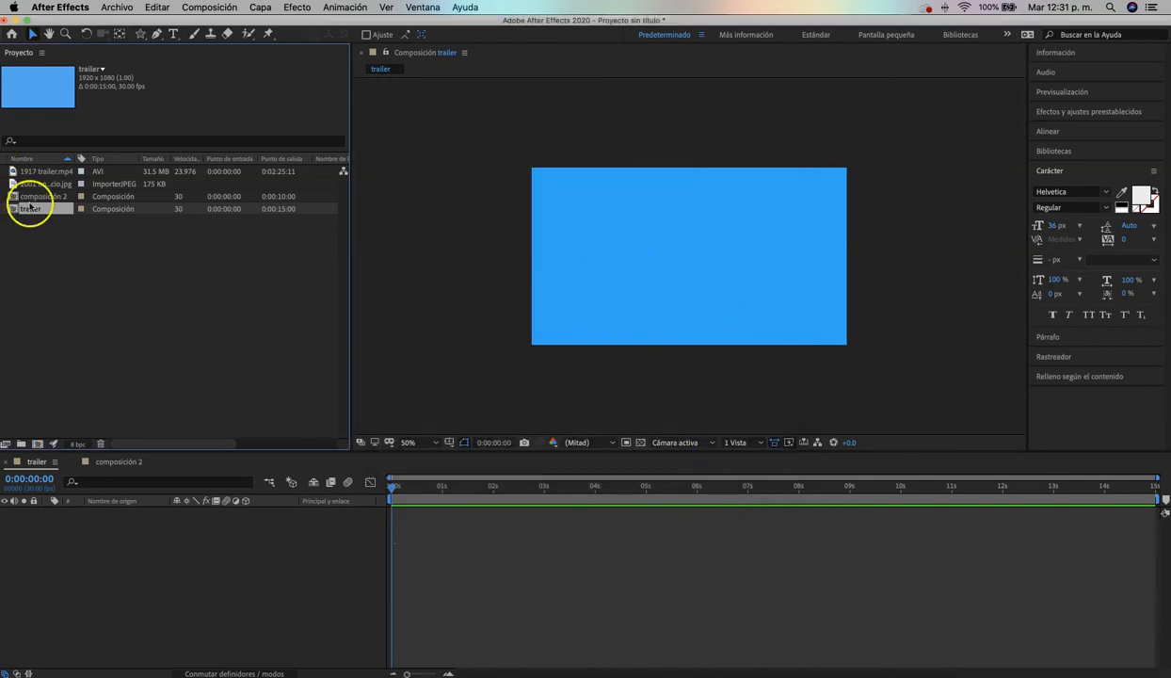
Place the 1917 trailer.mp4 footage from the project into the trailer composition's timeline as a layer
{"action": "left_click", "coordinate": [40, 173]}
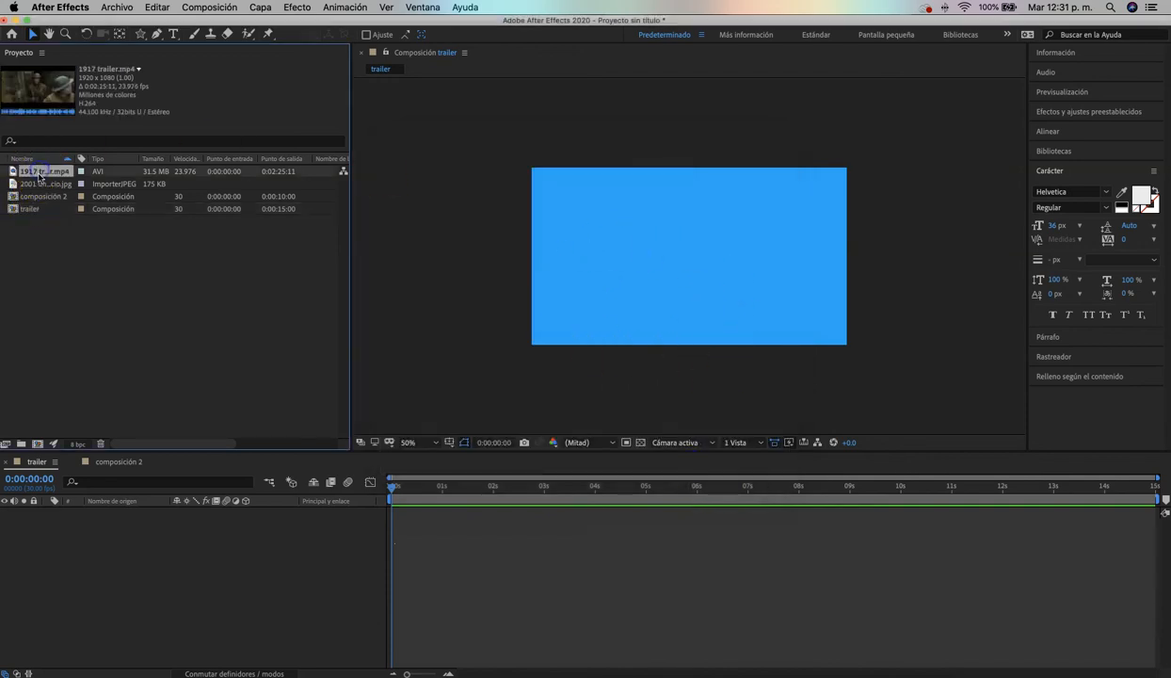
{"action": "left_click", "coordinate": [30, 175]}
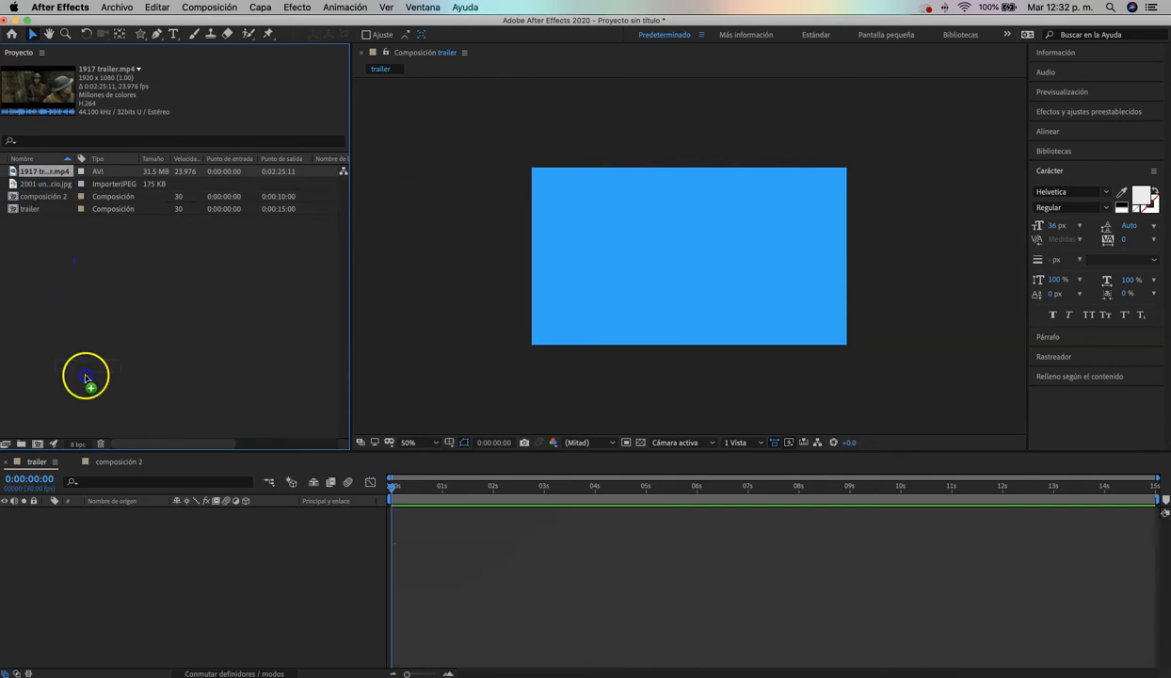
{"action": "left_click_drag", "start_coordinate": [109, 527], "coordinate": [111, 531]}
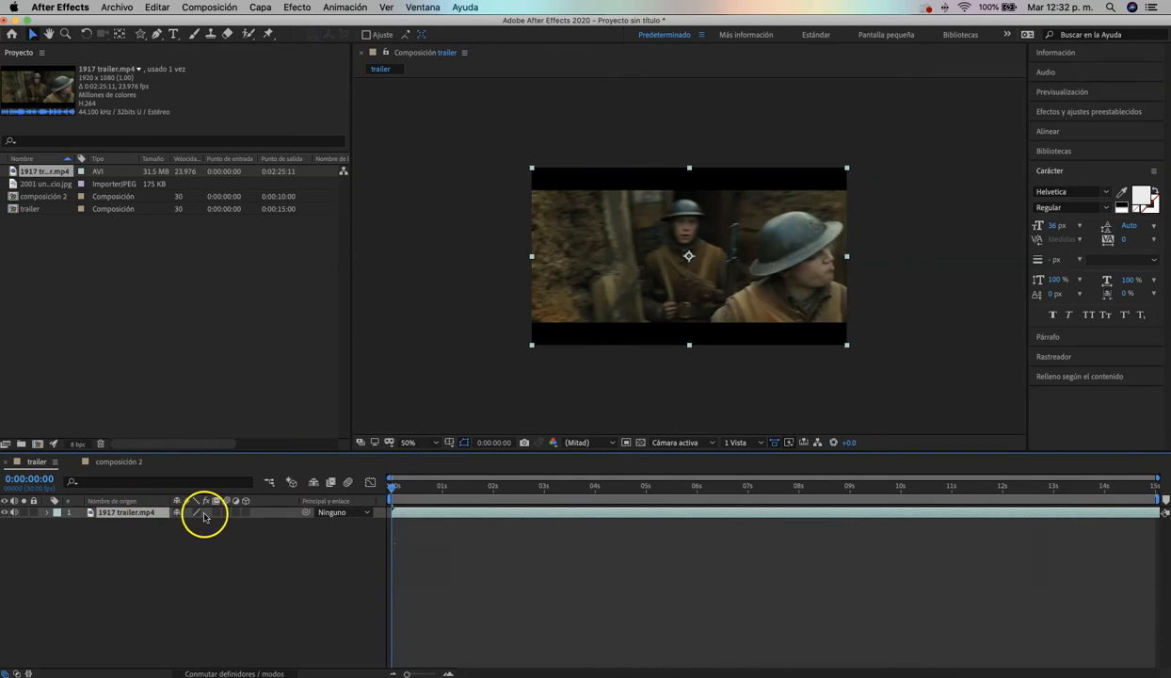
Toggle the 1917 trailer.mp4 layer's visibility, leaving it visible, and mute its audio and lock the layer
{"action": "left_click", "coordinate": [4, 513]}
{"action": "left_click", "coordinate": [4, 513]}
{"action": "left_click", "coordinate": [4, 513]}
{"action": "left_click", "coordinate": [4, 513]}
{"action": "left_click", "coordinate": [3, 513]}
{"action": "left_click", "coordinate": [3, 514]}
{"action": "left_click", "coordinate": [33, 513]}
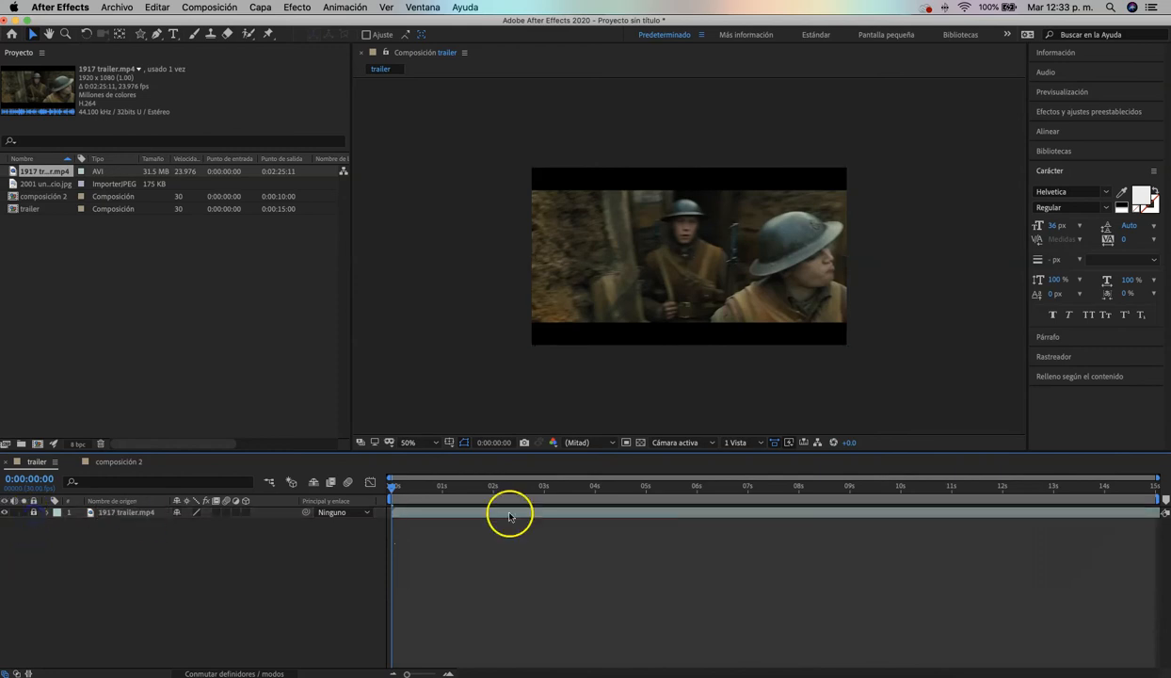
Unlock the 1917 trailer.mp4 layer and set its label color to Azul
{"action": "left_click", "coordinate": [140, 532]}
{"action": "left_click", "coordinate": [58, 515]}
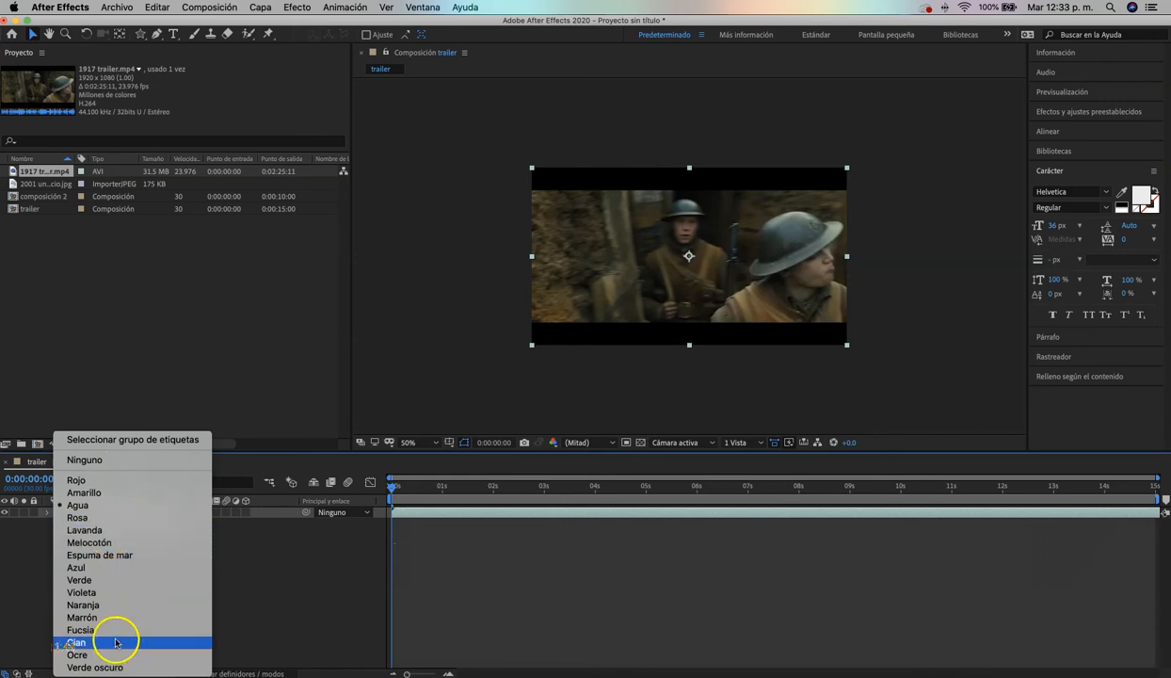
{"action": "left_click", "coordinate": [98, 566]}
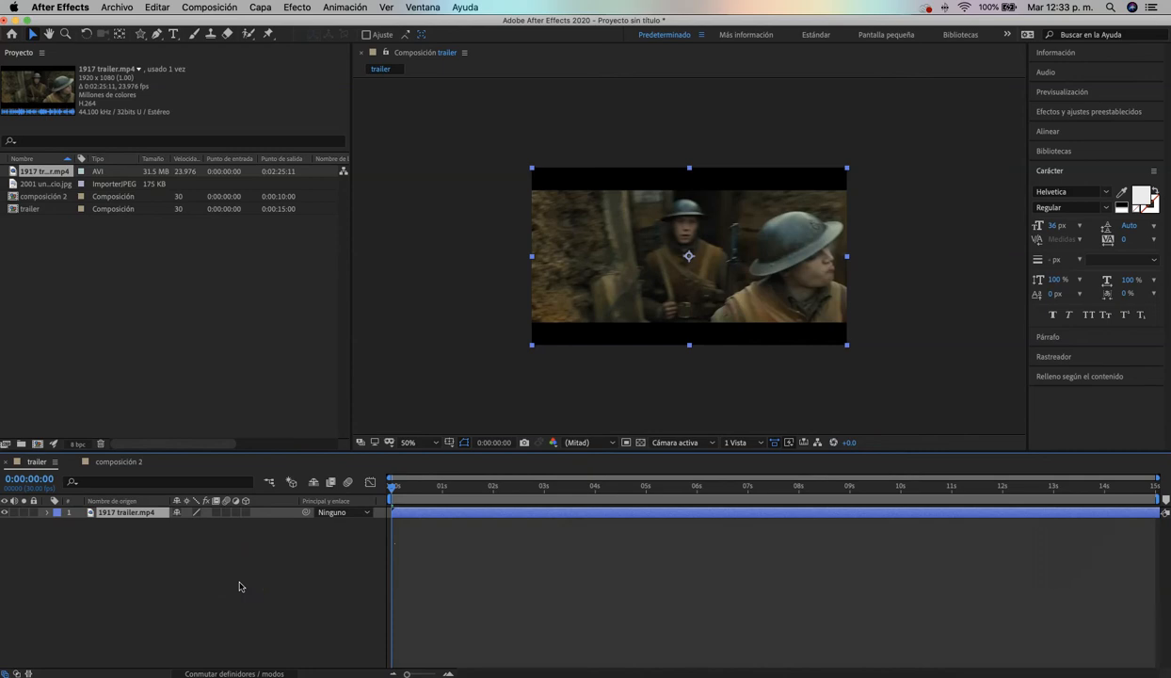
Scrub through the video, shift its layer slightly earlier in the timeline, and leave the current time at 0:00:00:20 with nothing selected
{"action": "left_click_drag", "start_coordinate": [404, 488], "coordinate": [395, 489]}
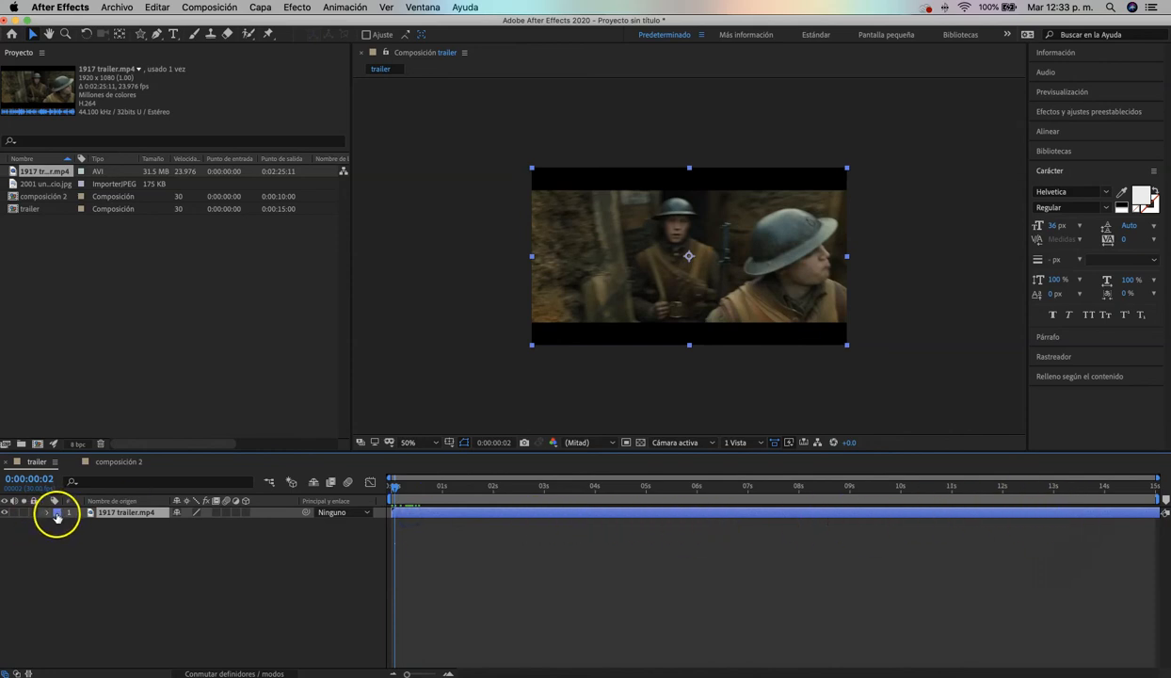
{"action": "left_click", "coordinate": [406, 487]}
{"action": "left_click_drag", "start_coordinate": [430, 490], "coordinate": [499, 508]}
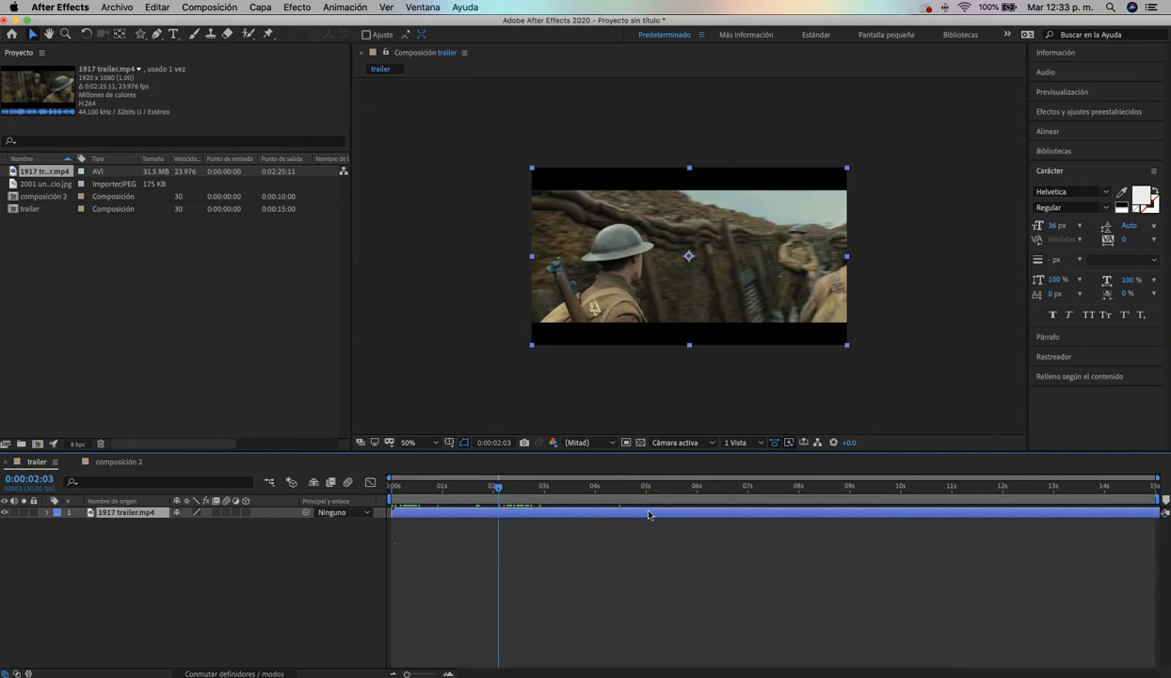
{"action": "left_click_drag", "start_coordinate": [606, 513], "coordinate": [426, 492]}
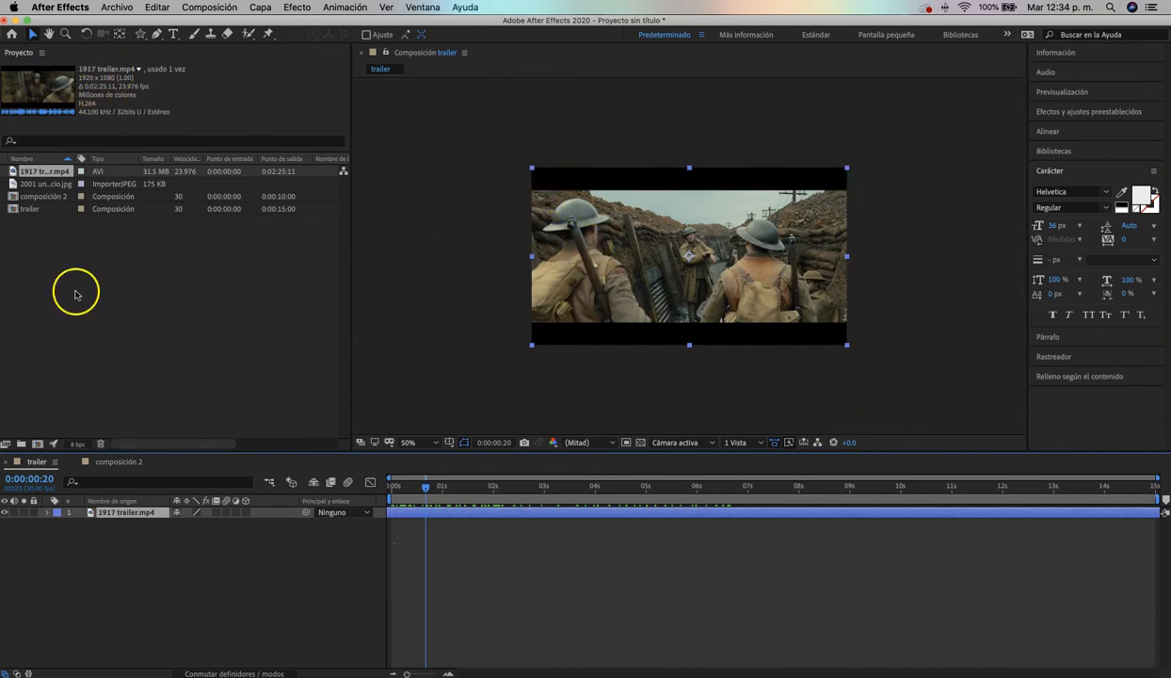
{"action": "left_click", "coordinate": [396, 535]}
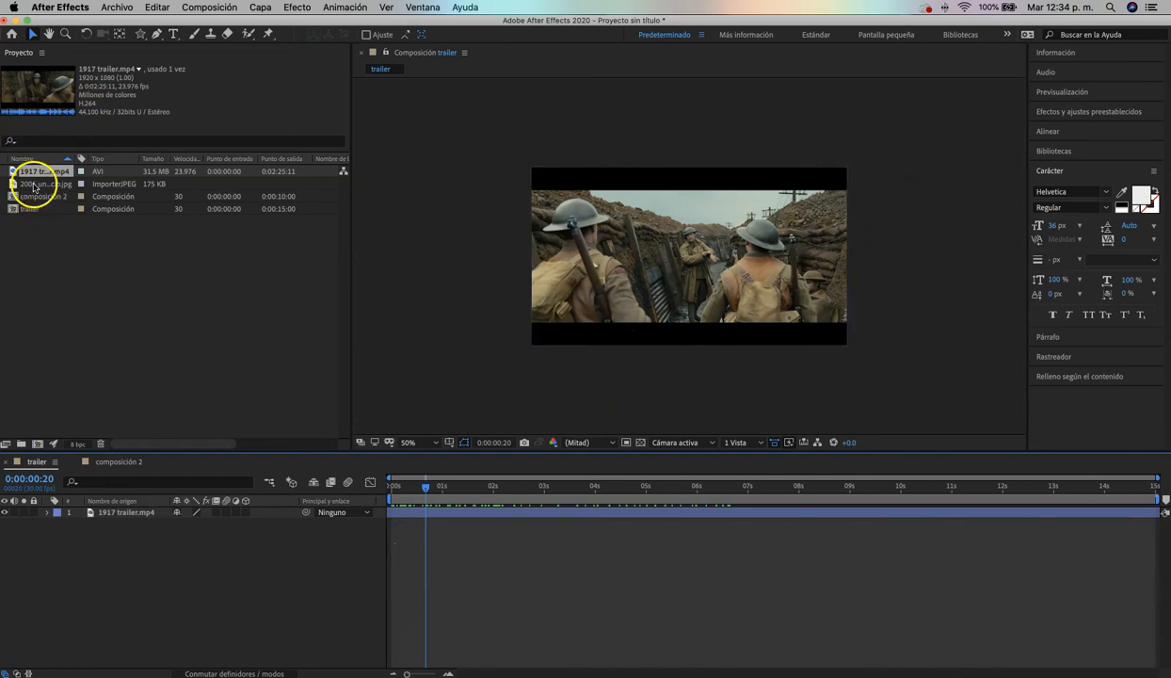
Add the image 2001 una odisea al espacio.jpg to the trailer timeline, below the 1917 trailer.mp4 layer
{"action": "left_click", "coordinate": [34, 184]}
{"action": "left_click_drag", "start_coordinate": [35, 185], "coordinate": [83, 409]}
{"action": "left_click_drag", "start_coordinate": [94, 499], "coordinate": [90, 516]}
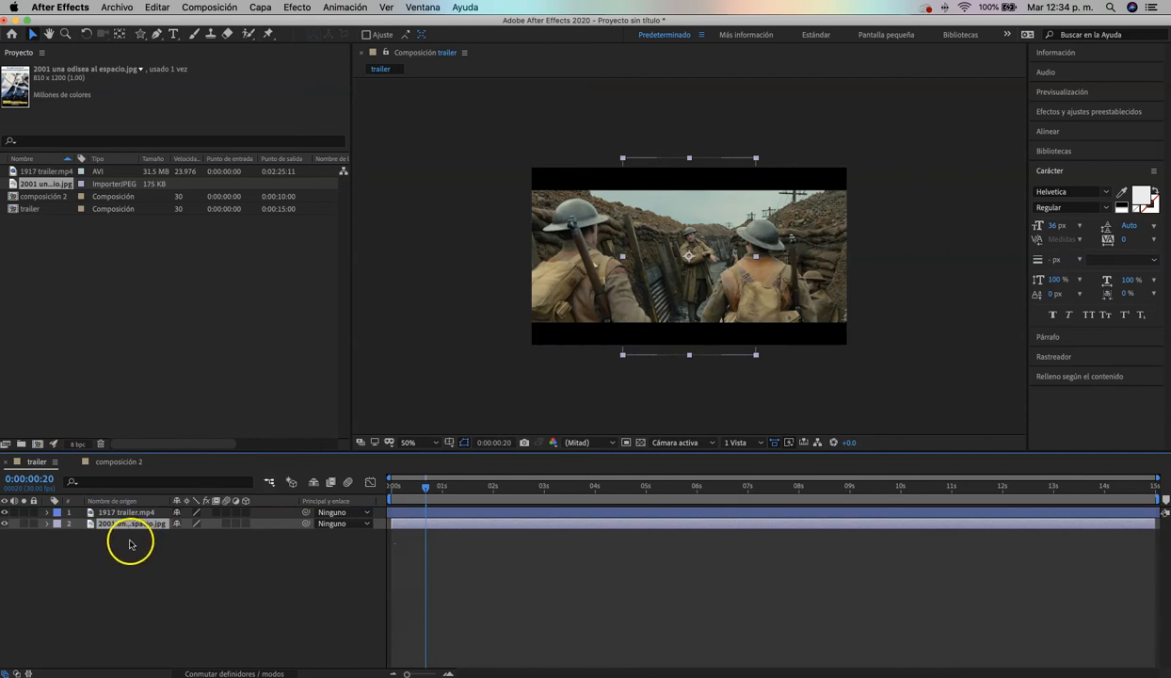
Move the hidden poster image slightly upward, try moving the video layer toward the frame's lower left, and undo the video's move
{"action": "left_click", "coordinate": [122, 514]}
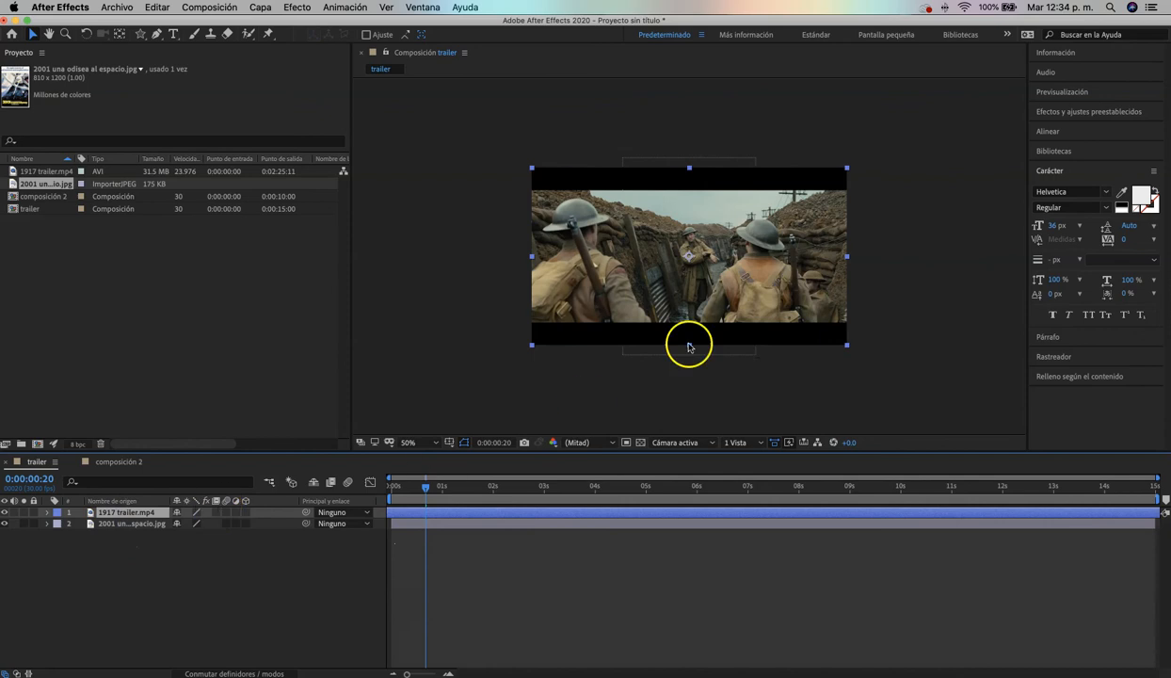
{"action": "left_click", "coordinate": [121, 525]}
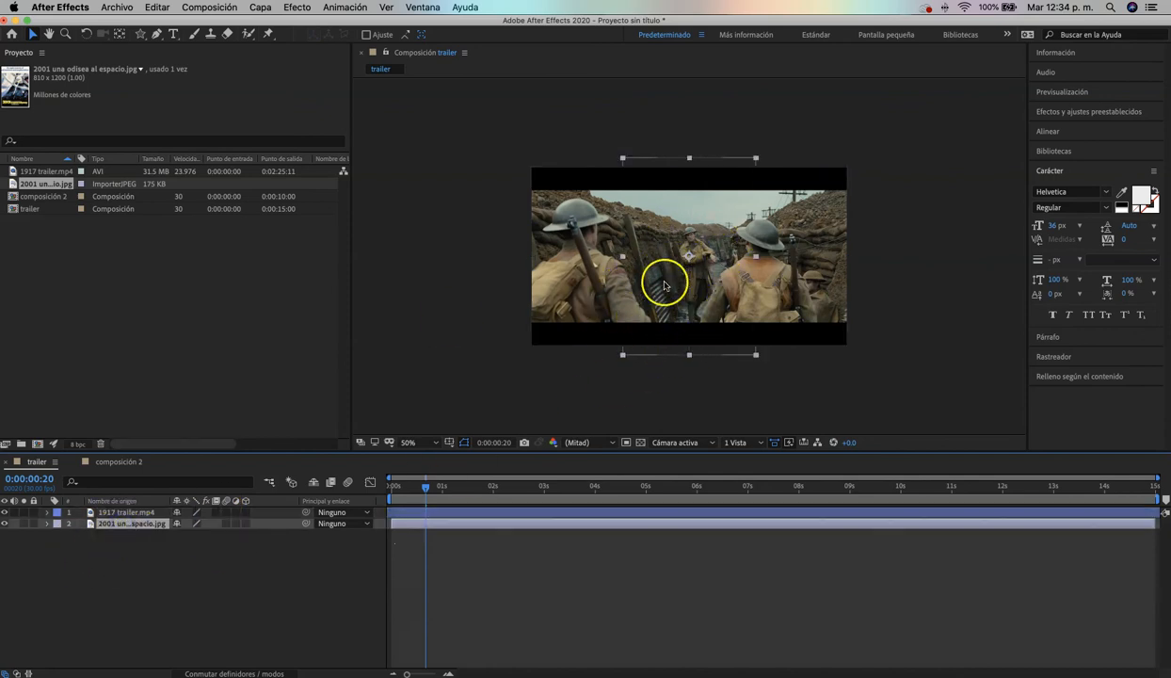
{"action": "left_click_drag", "start_coordinate": [714, 212], "coordinate": [722, 188]}
{"action": "left_click_drag", "start_coordinate": [815, 206], "coordinate": [559, 328]}
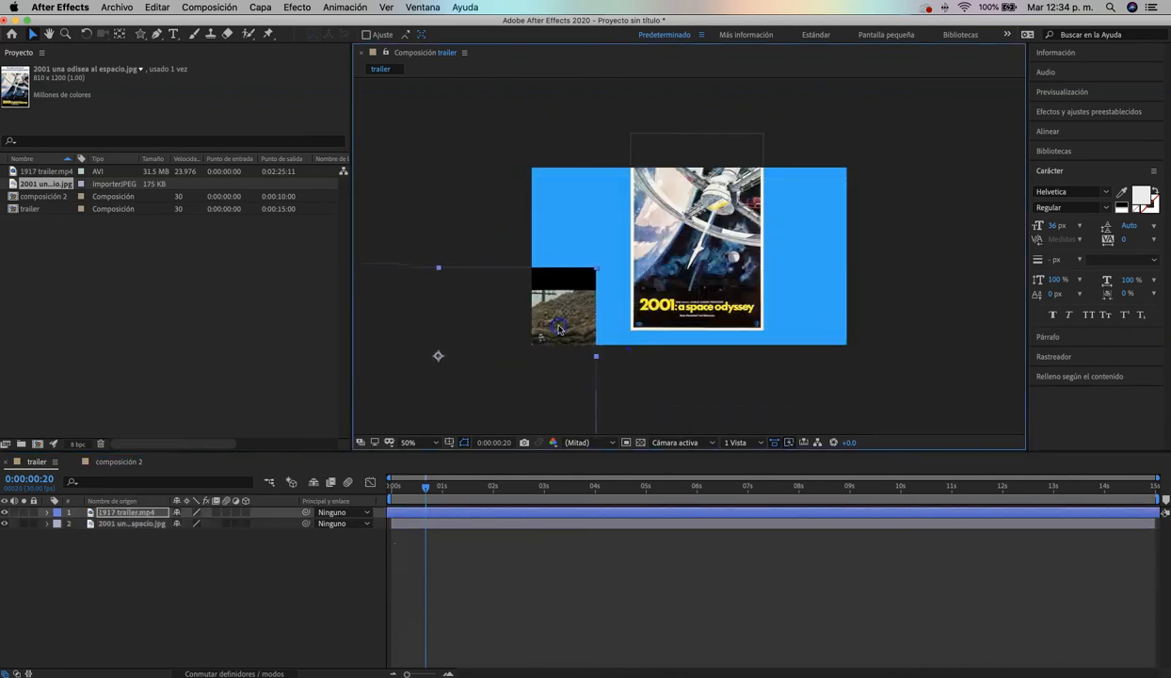
{"action": "key", "text": "super+z"}
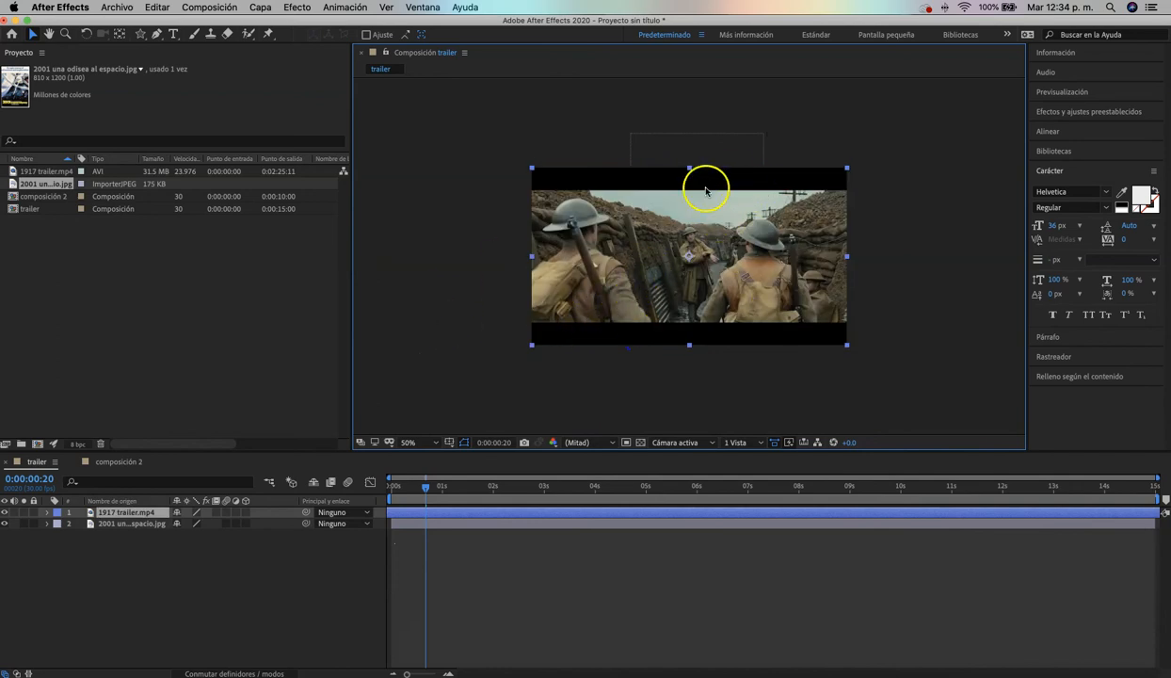
Reorder the 2001 poster layer above 1917 trailer.mp4 and reposition the poster near the center of the frame
{"action": "left_click", "coordinate": [115, 525]}
{"action": "left_click_drag", "start_coordinate": [127, 526], "coordinate": [122, 501]}
{"action": "mouse_move", "coordinate": [721, 274]}
{"action": "left_mouse_down"}
{"action": "mouse_move", "coordinate": [719, 289]}
{"action": "mouse_move", "coordinate": [750, 297]}
{"action": "mouse_move", "coordinate": [698, 298]}
{"action": "mouse_move", "coordinate": [733, 299]}
{"action": "mouse_move", "coordinate": [719, 294]}
{"action": "left_mouse_up"}
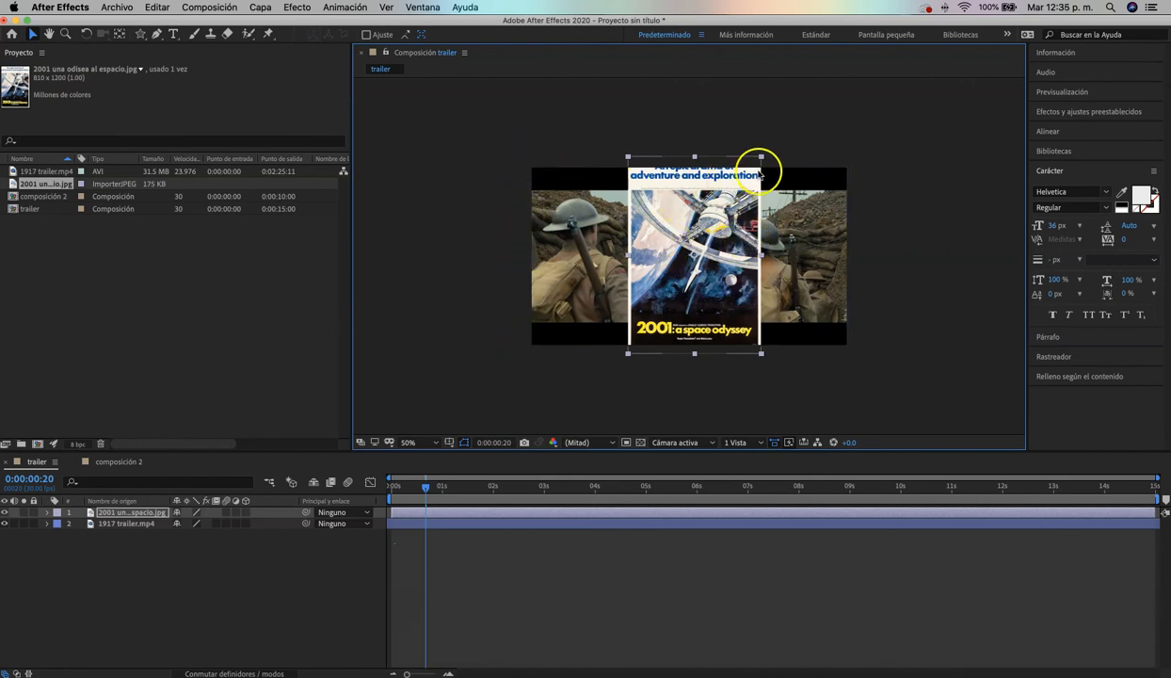
Scale the poster image down with the Selection tool until it fits within the frame's height, and deselect it
{"action": "left_click", "coordinate": [34, 38]}
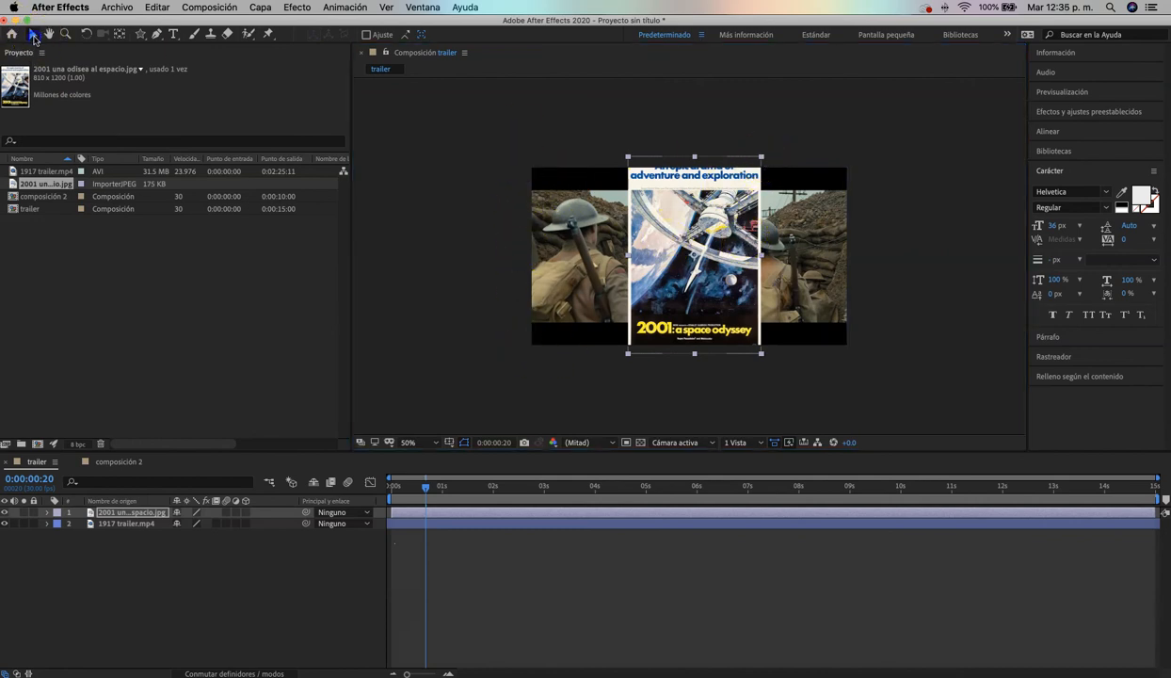
{"action": "left_click", "coordinate": [34, 38]}
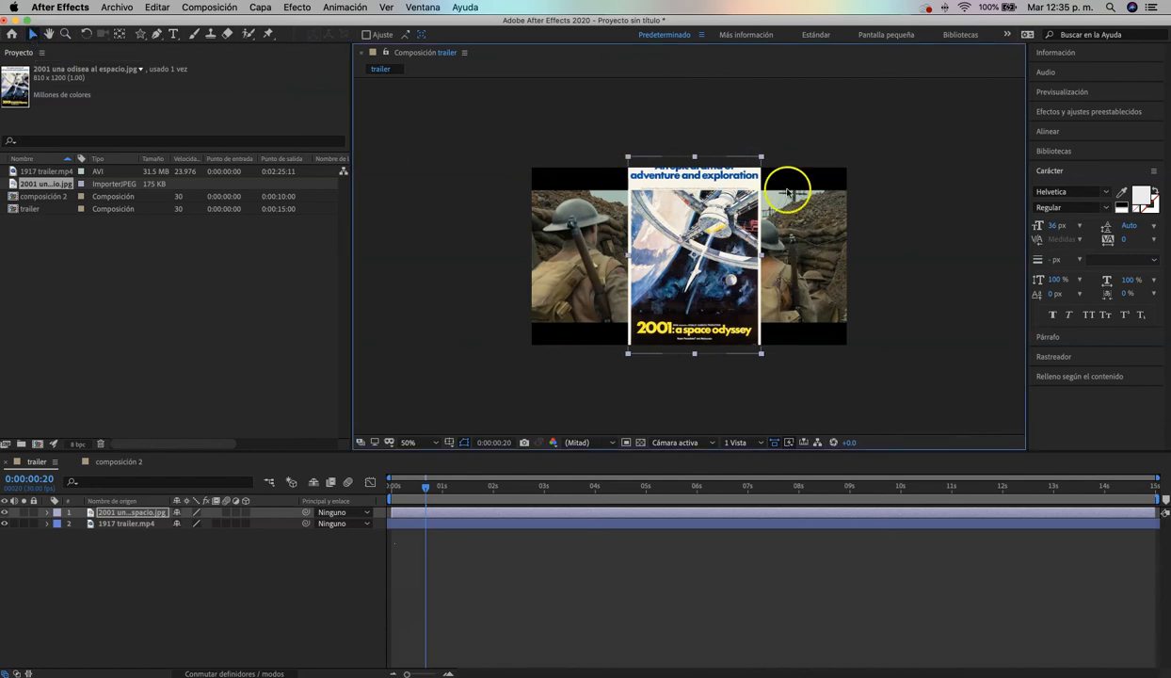
{"action": "mouse_move", "coordinate": [762, 158]}
{"action": "left_mouse_down"}
{"action": "mouse_move", "coordinate": [706, 174]}
{"action": "mouse_move", "coordinate": [727, 189]}
{"action": "mouse_move", "coordinate": [717, 193]}
{"action": "mouse_move", "coordinate": [766, 171]}
{"action": "mouse_move", "coordinate": [759, 179]}
{"action": "left_mouse_up"}
{"action": "left_click", "coordinate": [791, 149]}
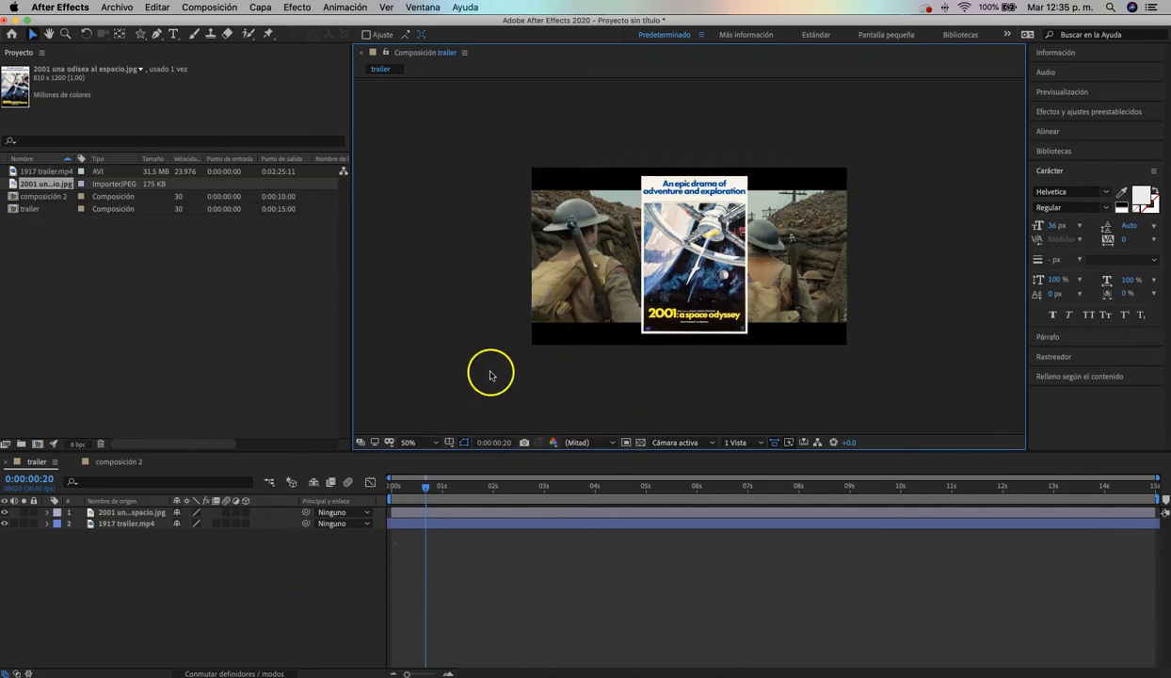
Choose the Ellipse tool and set the shape fill color to blue 344AE1
{"action": "left_click", "coordinate": [141, 35]}
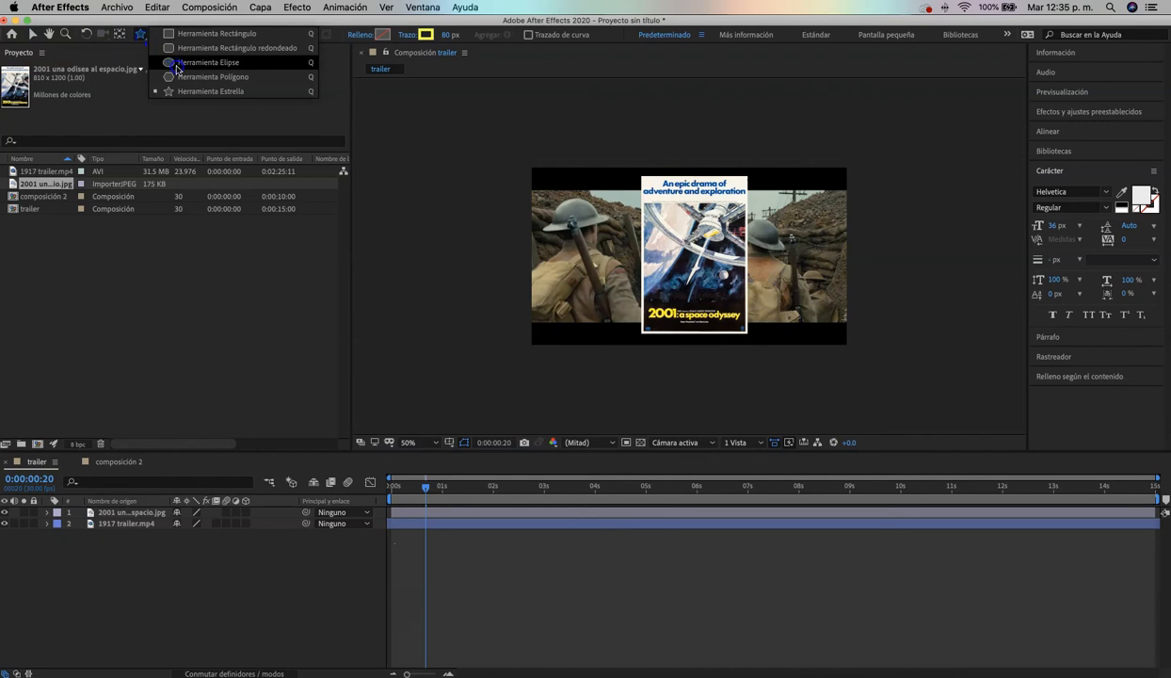
{"action": "left_click", "coordinate": [176, 64]}
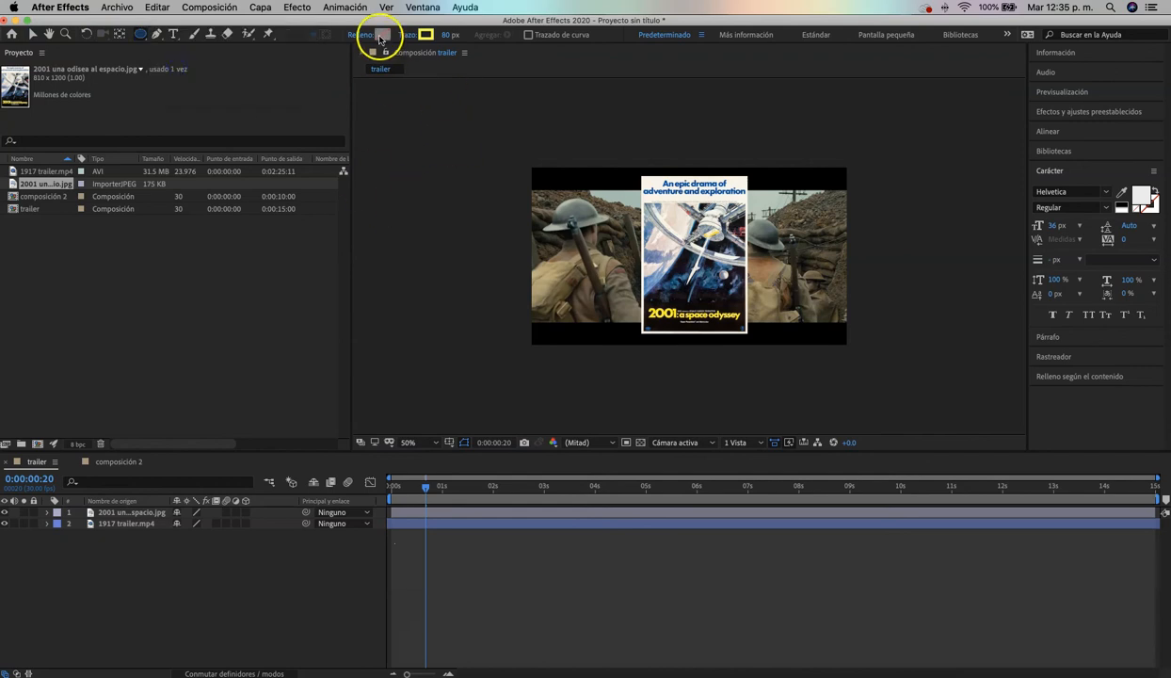
{"action": "left_click", "coordinate": [381, 36]}
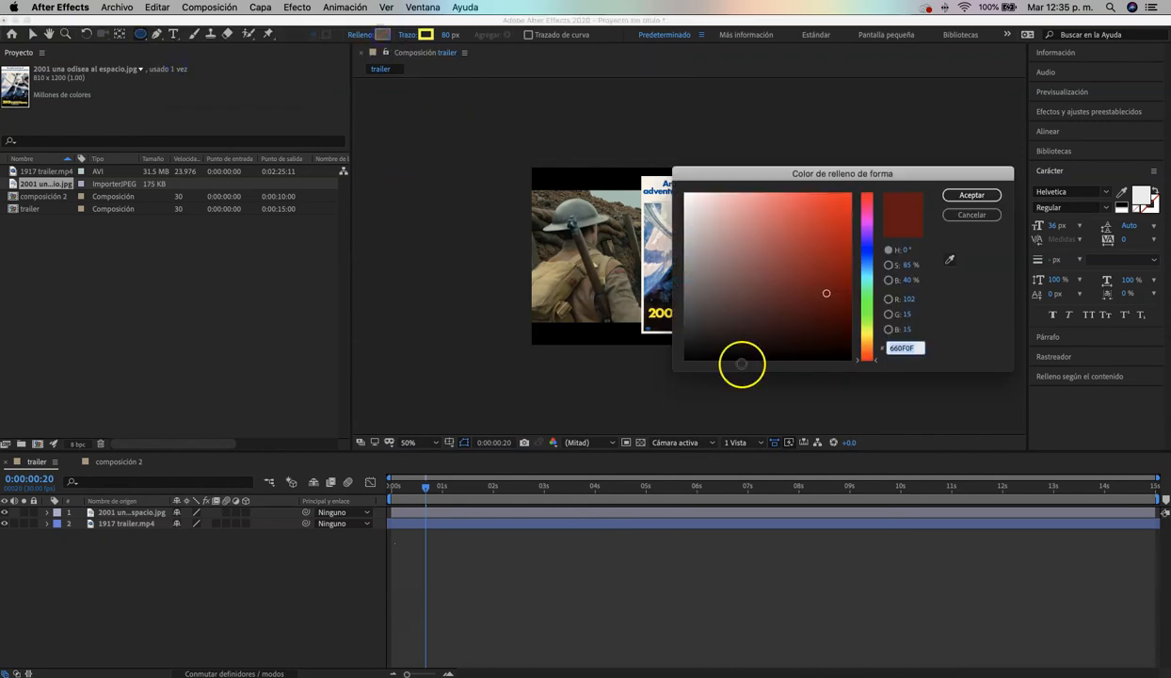
{"action": "left_click", "coordinate": [866, 257]}
{"action": "left_click", "coordinate": [822, 208]}
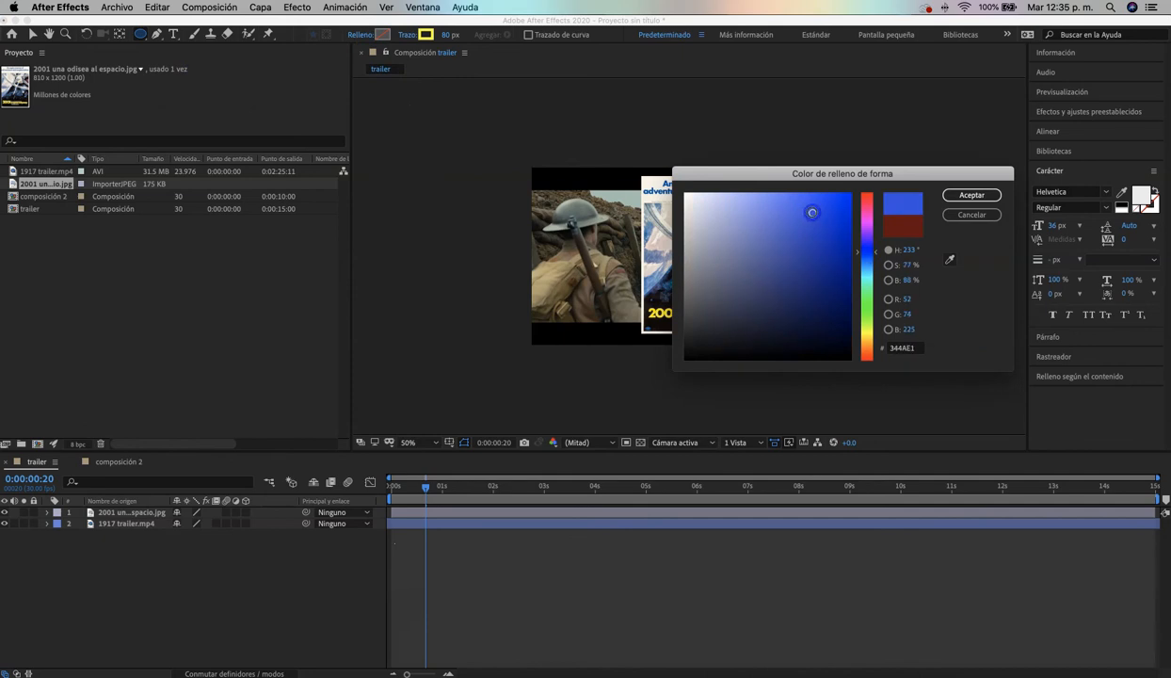
{"action": "left_click", "coordinate": [970, 195]}
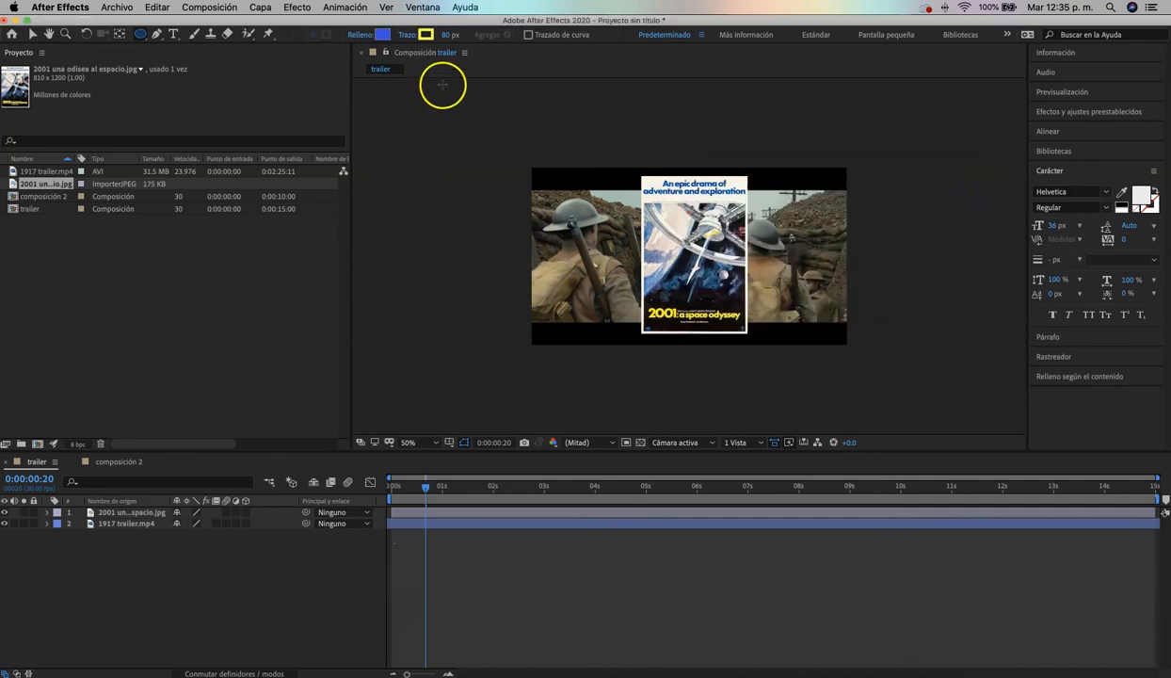
Set the shape stroke to none
{"action": "left_click", "coordinate": [406, 37]}
{"action": "left_click", "coordinate": [517, 317]}
{"action": "left_click", "coordinate": [629, 393]}
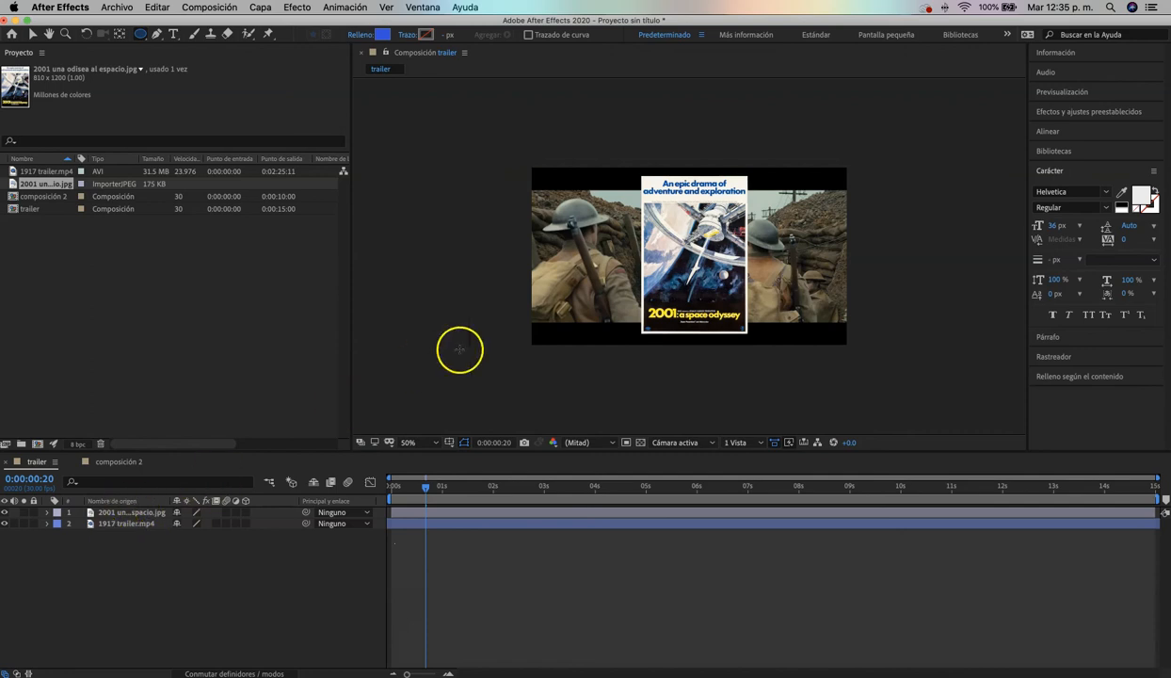
Draw a blue circle in the frame's upper left beside the poster, collapse the shape layer's properties, and clear the layer selection
{"action": "left_click_drag", "start_coordinate": [555, 206], "coordinate": [566, 231]}
{"action": "mouse_move", "coordinate": [578, 276]}
{"action": "left_mouse_down"}
{"action": "mouse_move", "coordinate": [621, 285]}
{"action": "mouse_move", "coordinate": [594, 302]}
{"action": "mouse_move", "coordinate": [607, 261]}
{"action": "mouse_move", "coordinate": [597, 264]}
{"action": "left_mouse_up"}
{"action": "key", "text": "v"}
{"action": "left_click_drag", "start_coordinate": [912, 211], "coordinate": [562, 369]}
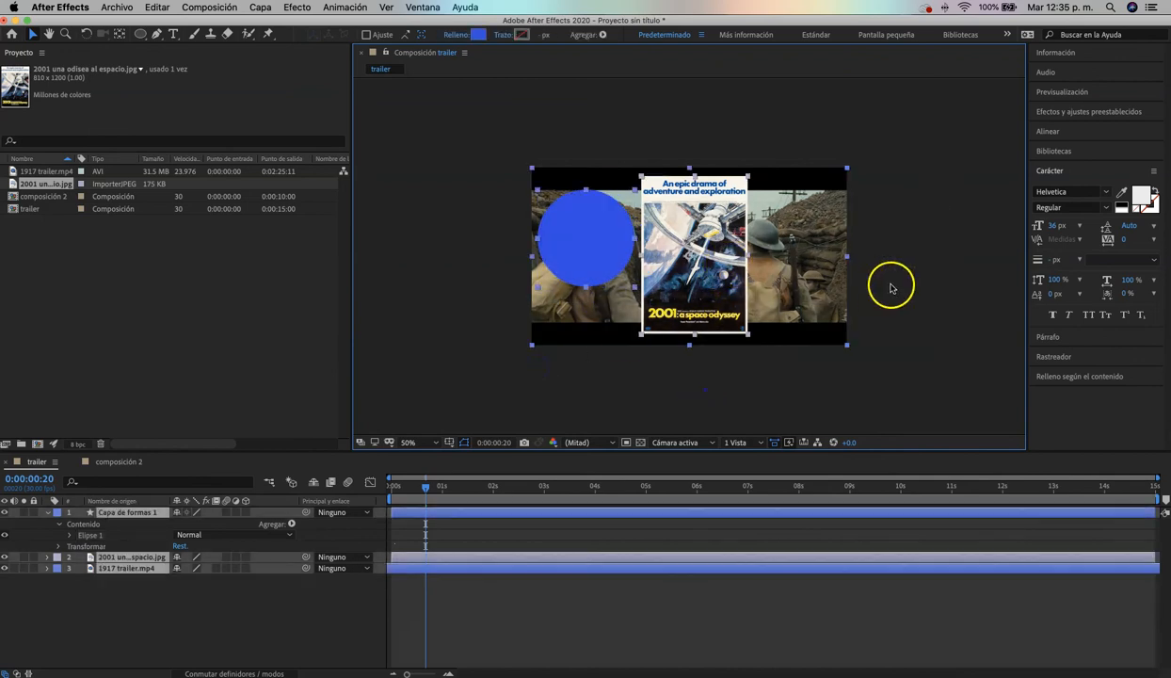
{"action": "left_click", "coordinate": [48, 512]}
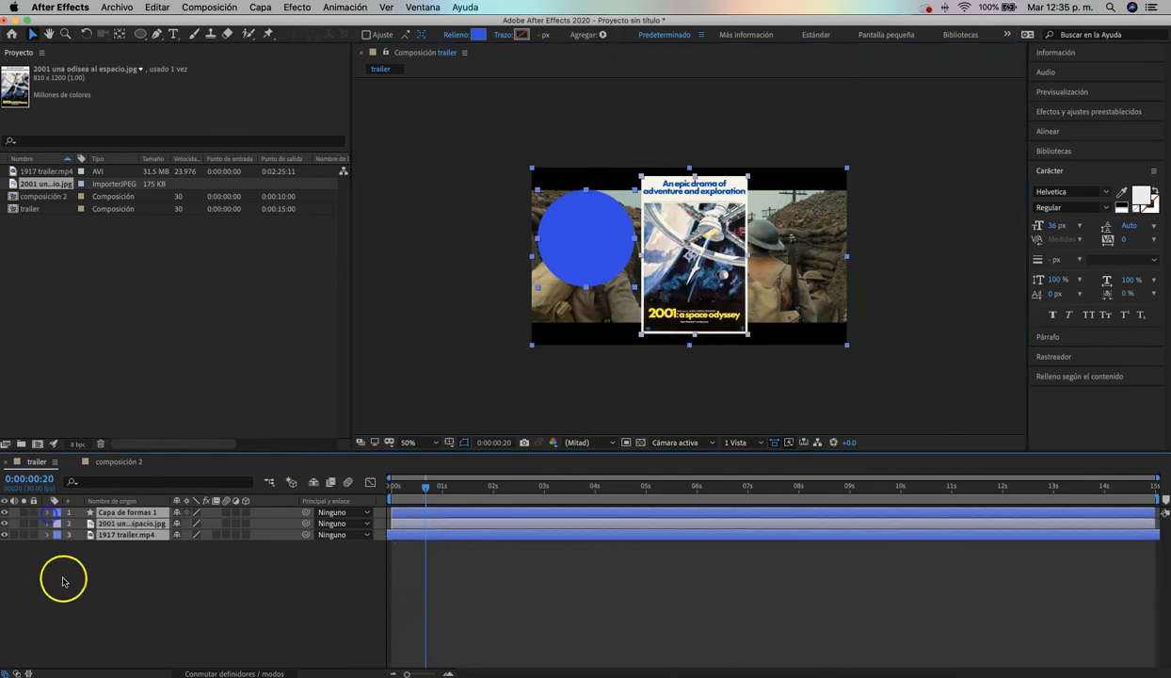
{"action": "left_click", "coordinate": [70, 585]}
Select the shape, poster and video layers in turn to identify each one in the composition preview
{"action": "left_click", "coordinate": [142, 513]}
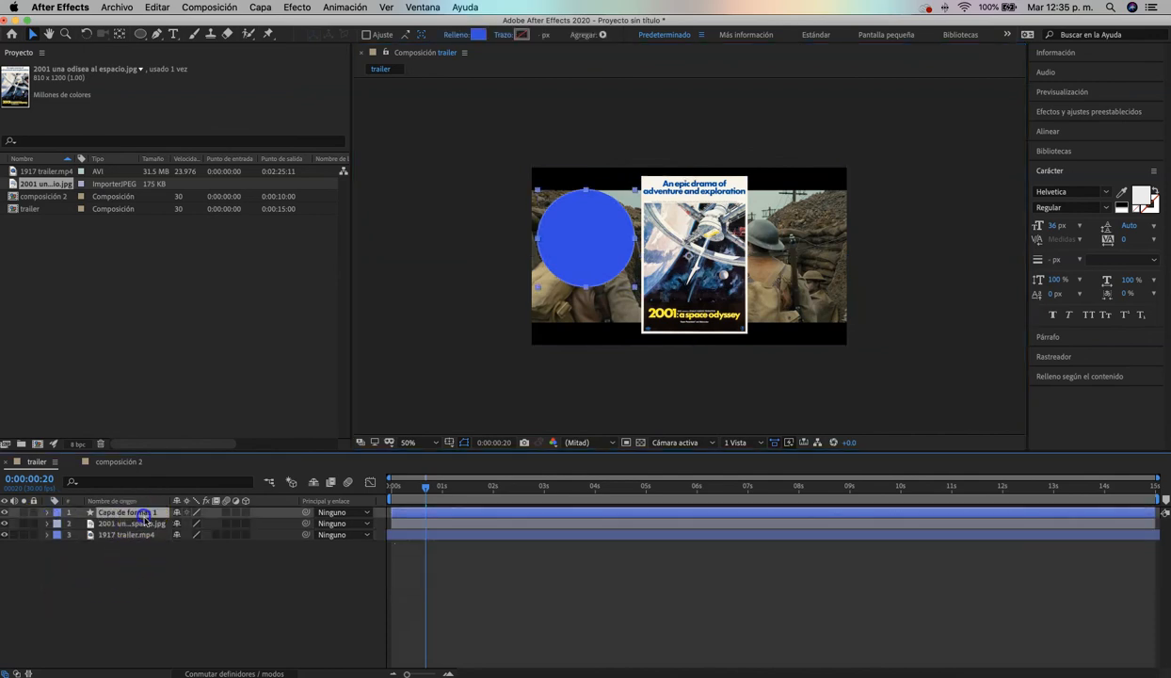
{"action": "left_click", "coordinate": [147, 524]}
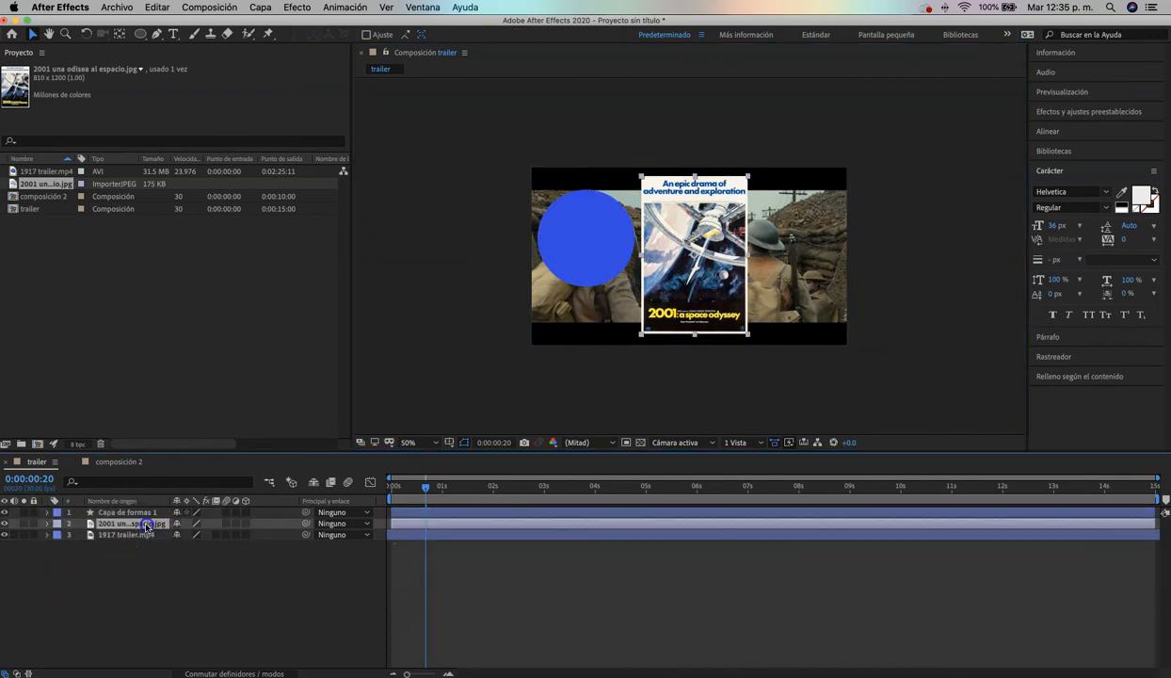
{"action": "left_click", "coordinate": [132, 535]}
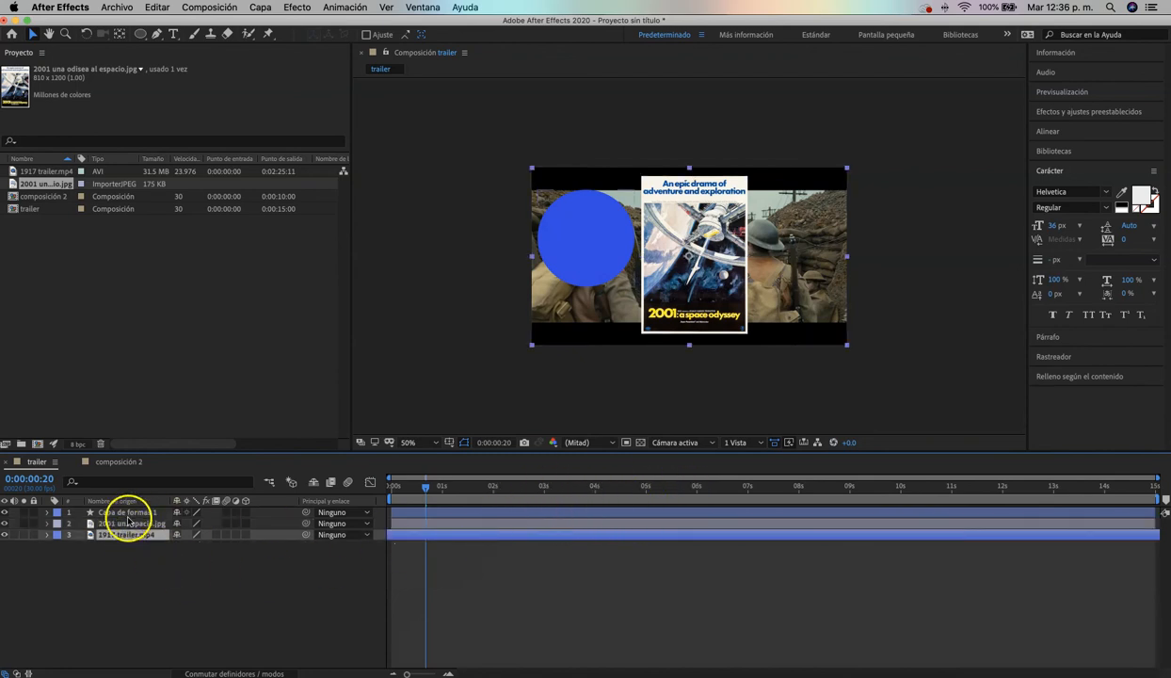
Move the blue circle over the poster's upper right and back to the left of the poster, at the frame's mid-height
{"action": "left_click", "coordinate": [127, 513]}
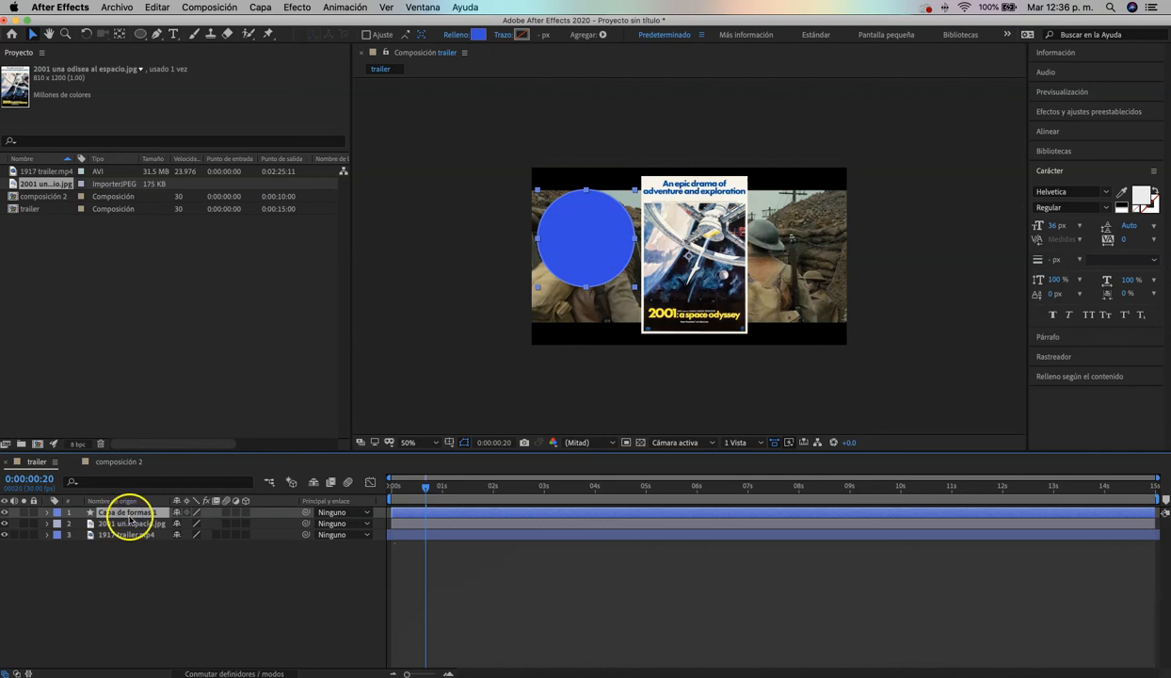
{"action": "left_click_drag", "start_coordinate": [593, 271], "coordinate": [755, 254]}
{"action": "left_click", "coordinate": [132, 534]}
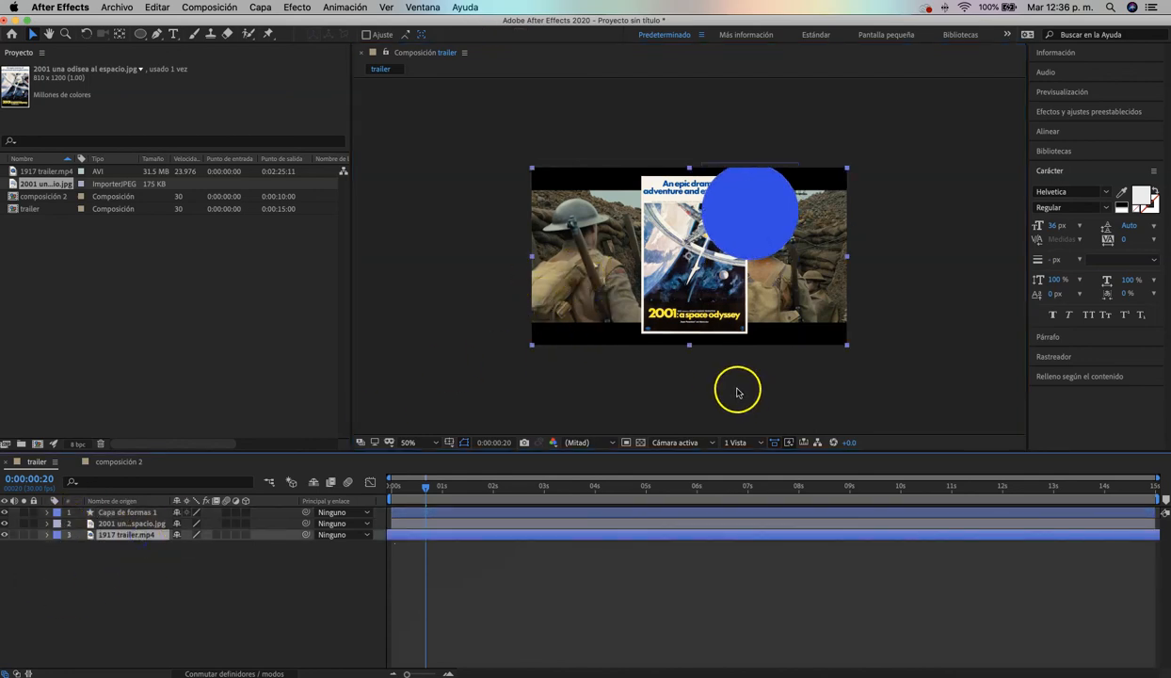
{"action": "left_click", "coordinate": [139, 511]}
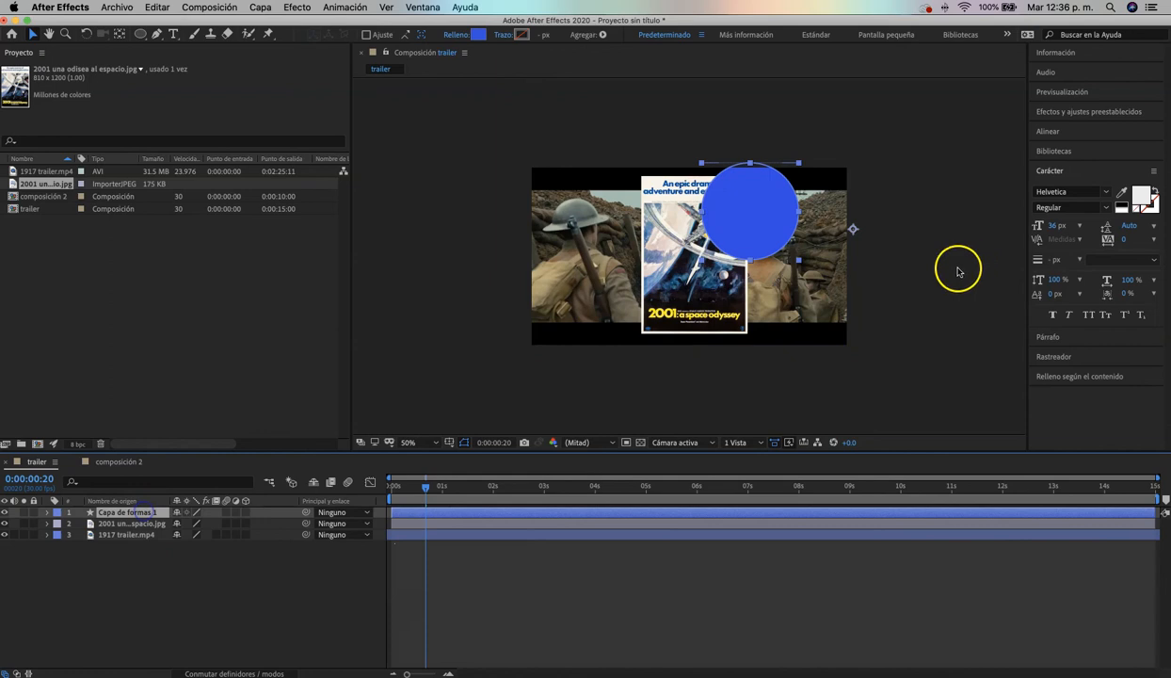
{"action": "left_click_drag", "start_coordinate": [758, 230], "coordinate": [602, 268]}
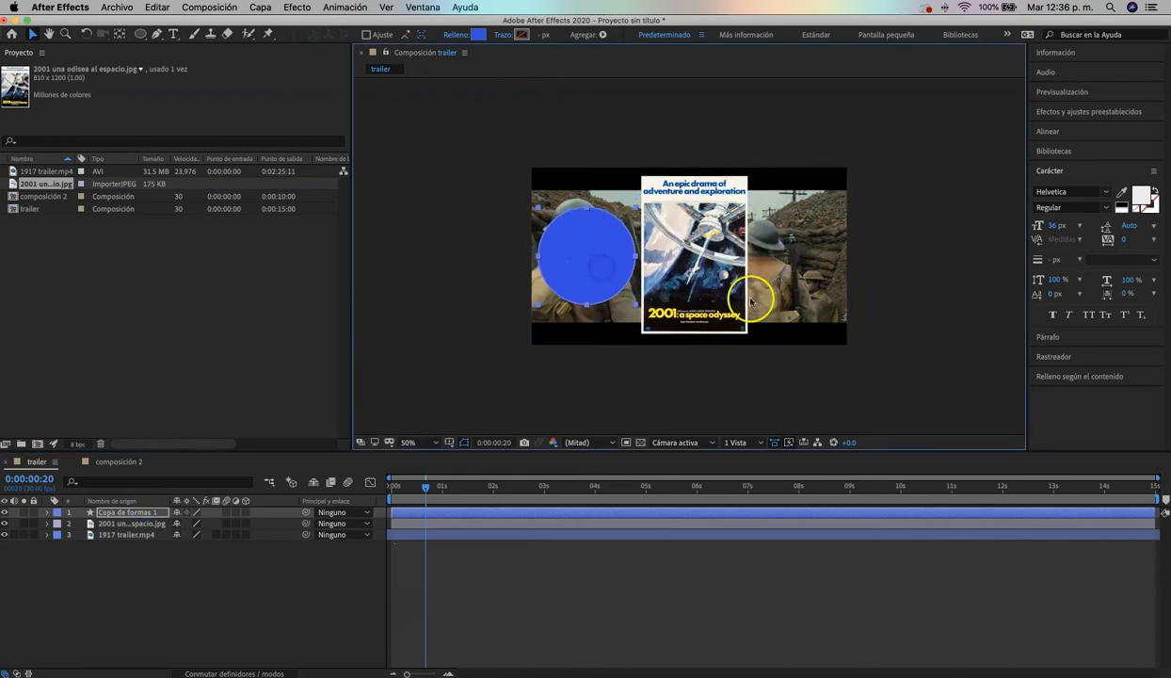
Clear the layer selection and return the trailer composition's playhead to 0:00:00:00
{"action": "left_click", "coordinate": [121, 33]}
{"action": "left_click", "coordinate": [655, 379]}
{"action": "left_click", "coordinate": [578, 268]}
{"action": "left_click_drag", "start_coordinate": [651, 281], "coordinate": [600, 278]}
{"action": "left_click", "coordinate": [731, 292]}
{"action": "left_click", "coordinate": [852, 298]}
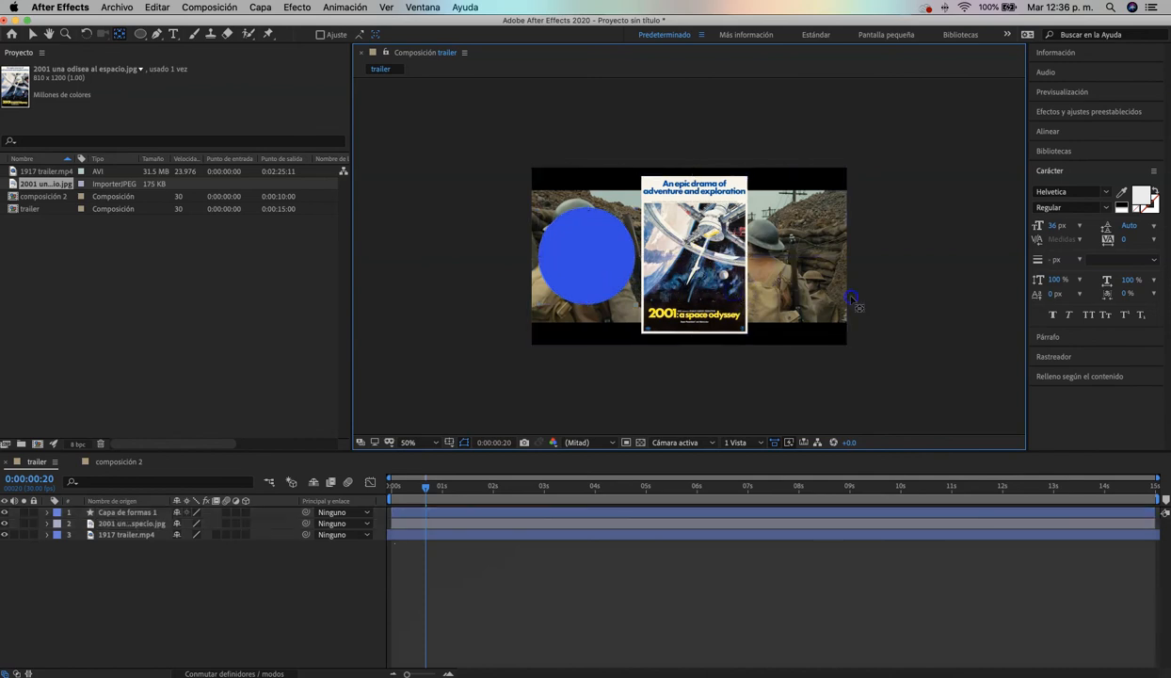
{"action": "left_click", "coordinate": [819, 297]}
{"action": "left_click_drag", "start_coordinate": [158, 572], "coordinate": [138, 559]}
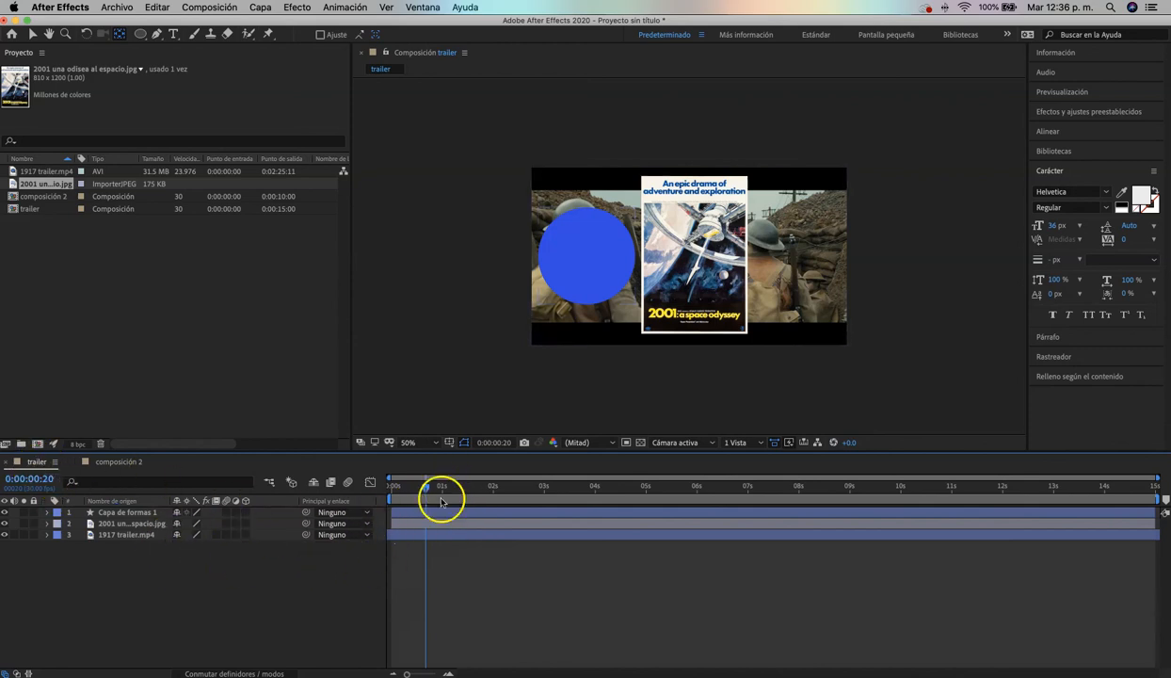
{"action": "mouse_move", "coordinate": [400, 488]}
{"action": "left_mouse_down"}
{"action": "mouse_move", "coordinate": [692, 487]}
{"action": "mouse_move", "coordinate": [391, 488]}
{"action": "left_mouse_up"}
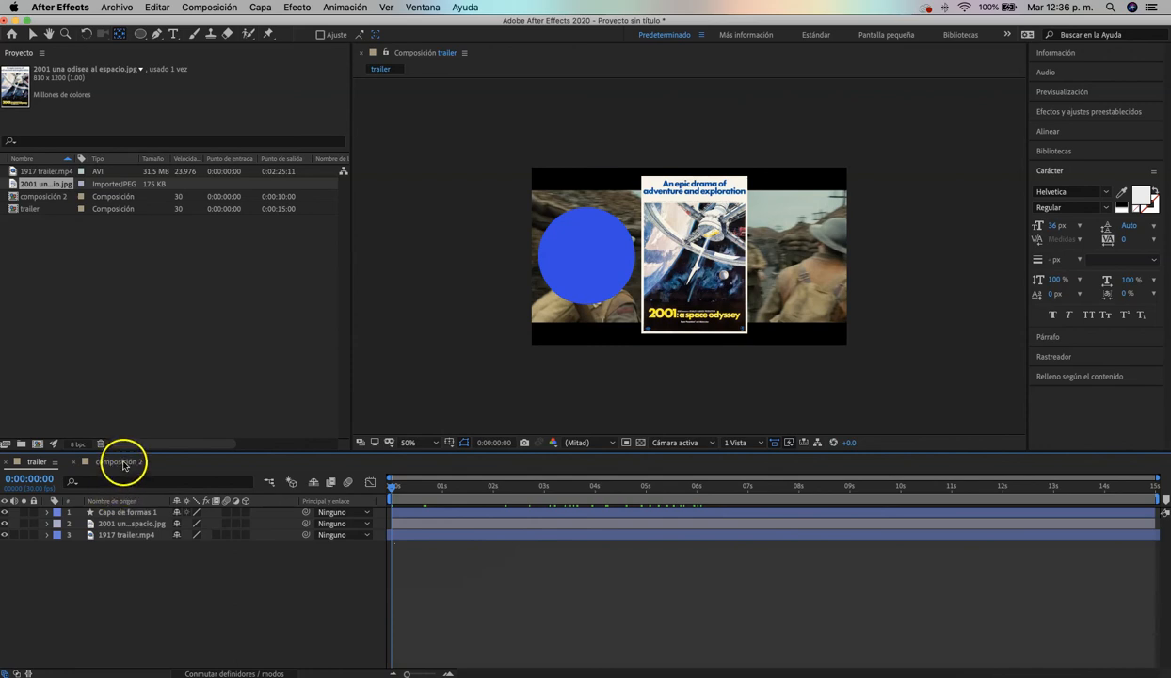
Add the 2001 poster image to composición 2, enlarge it slightly, and centre it horizontally in the upper part of the frame
{"action": "left_click", "coordinate": [120, 462]}
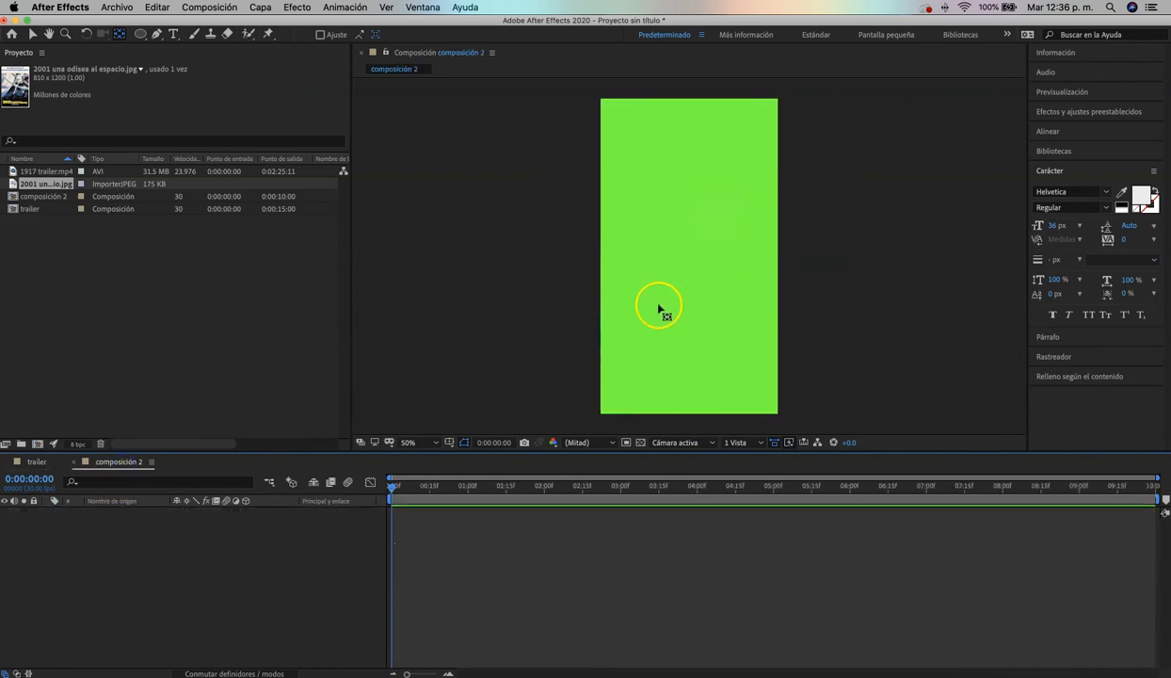
{"action": "left_click", "coordinate": [83, 251]}
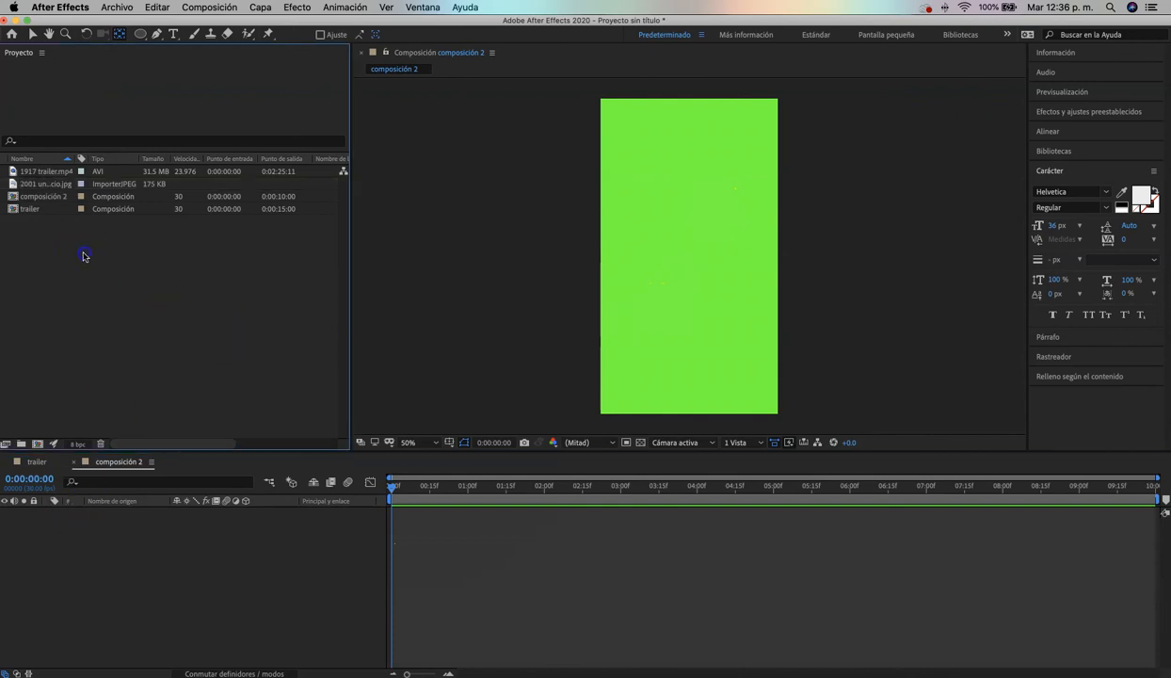
{"action": "left_click_drag", "start_coordinate": [47, 185], "coordinate": [119, 530]}
{"action": "key", "text": "v"}
{"action": "left_click_drag", "start_coordinate": [673, 253], "coordinate": [672, 221]}
{"action": "left_click_drag", "start_coordinate": [760, 327], "coordinate": [761, 339]}
{"action": "left_click_drag", "start_coordinate": [703, 258], "coordinate": [704, 266]}
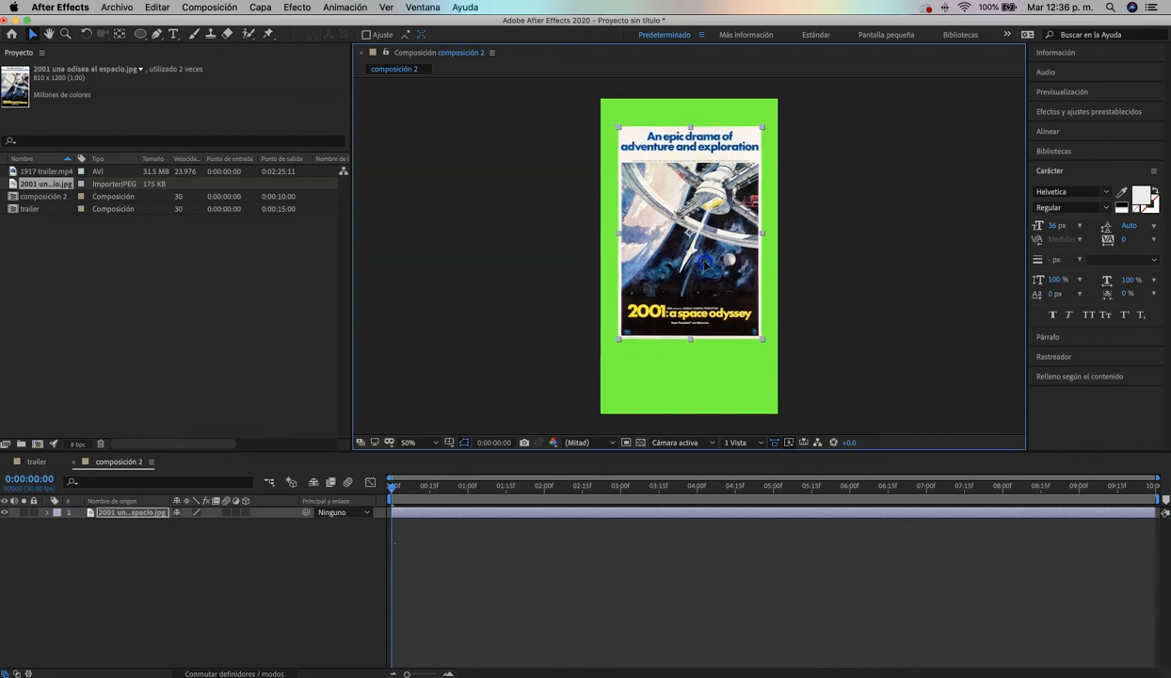
{"action": "left_click", "coordinate": [826, 247]}
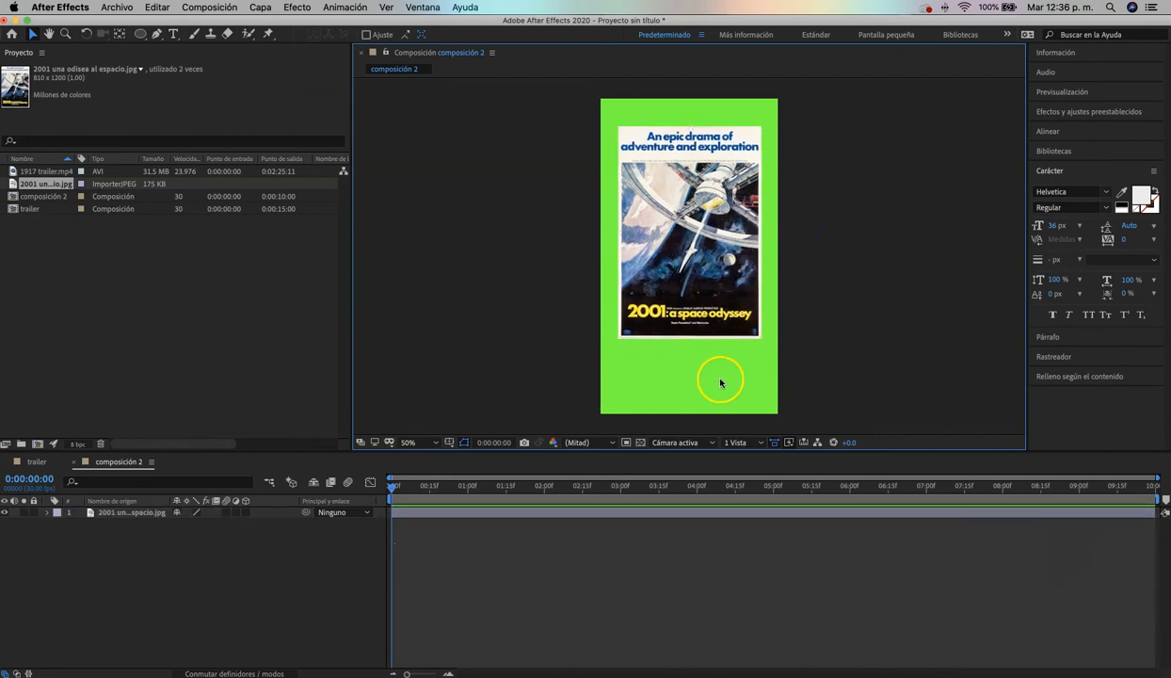
Change composición 2's background colour to dark grey 1D1D1D in the composition settings
{"action": "left_click", "coordinate": [209, 8]}
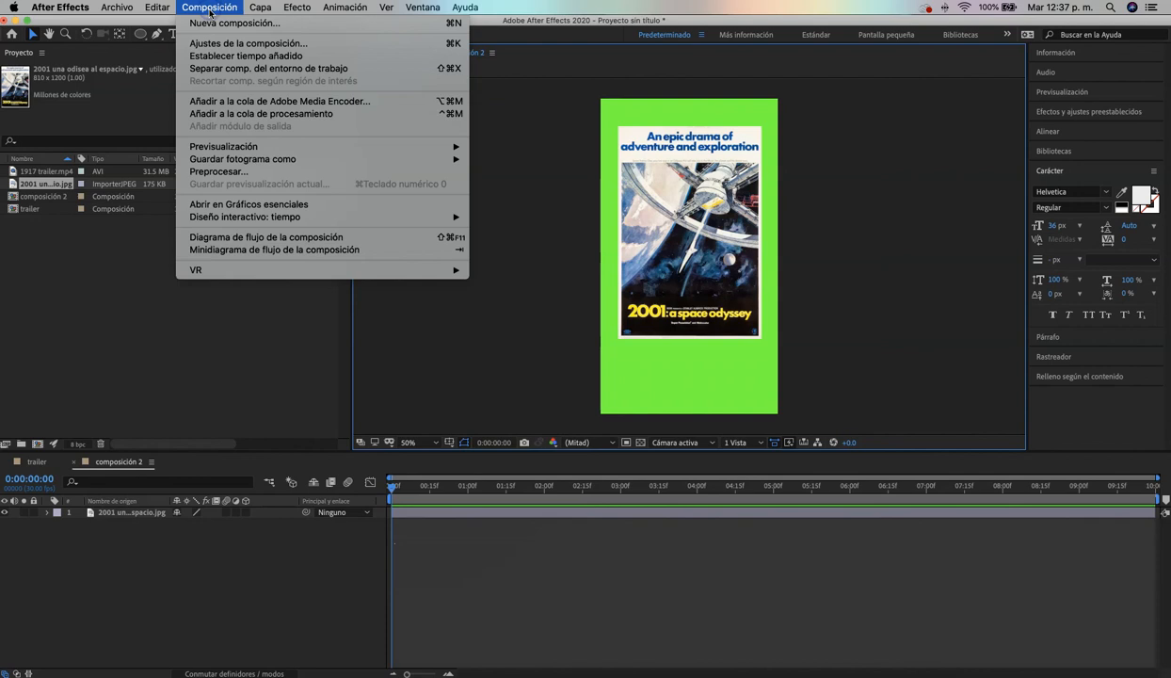
{"action": "left_click", "coordinate": [209, 44]}
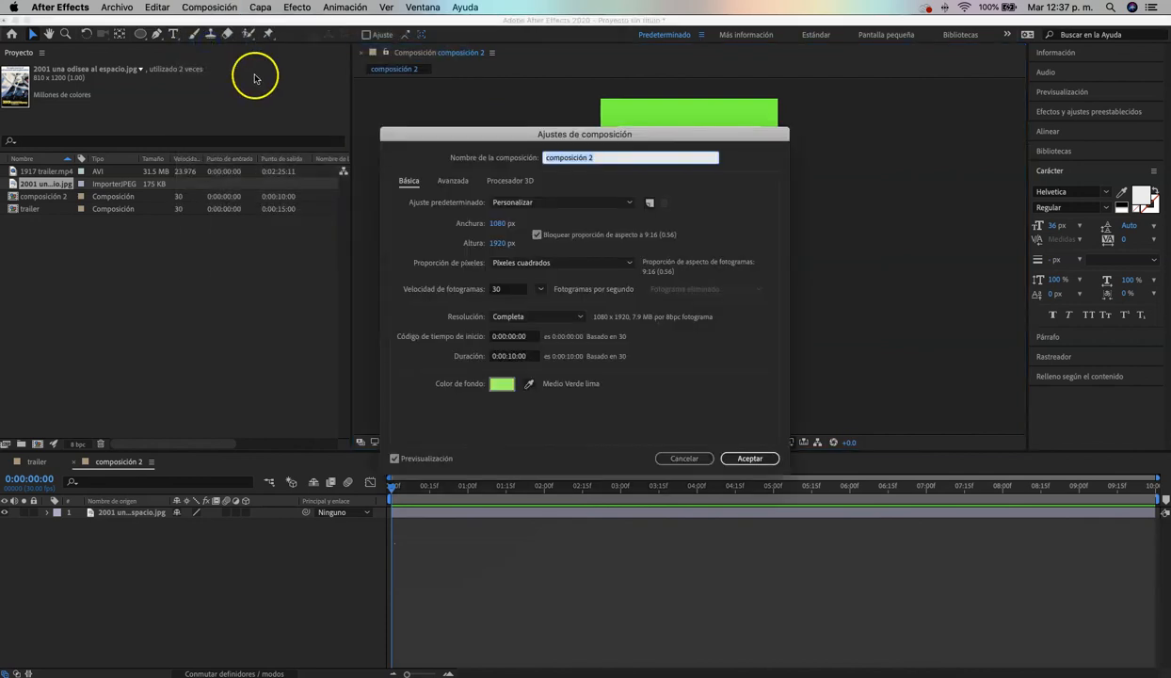
{"action": "left_click", "coordinate": [500, 390]}
{"action": "mouse_move", "coordinate": [749, 276]}
{"action": "left_mouse_down"}
{"action": "mouse_move", "coordinate": [694, 294]}
{"action": "mouse_move", "coordinate": [684, 335]}
{"action": "left_mouse_up"}
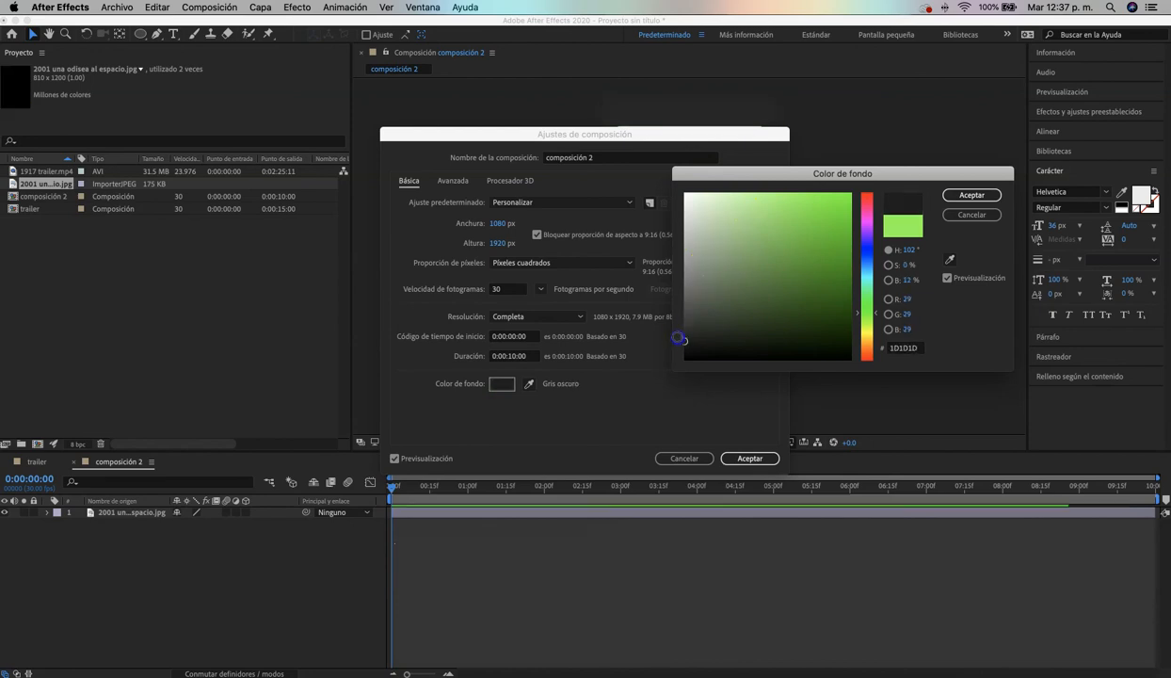
{"action": "left_click", "coordinate": [964, 195]}
{"action": "left_click", "coordinate": [751, 459]}
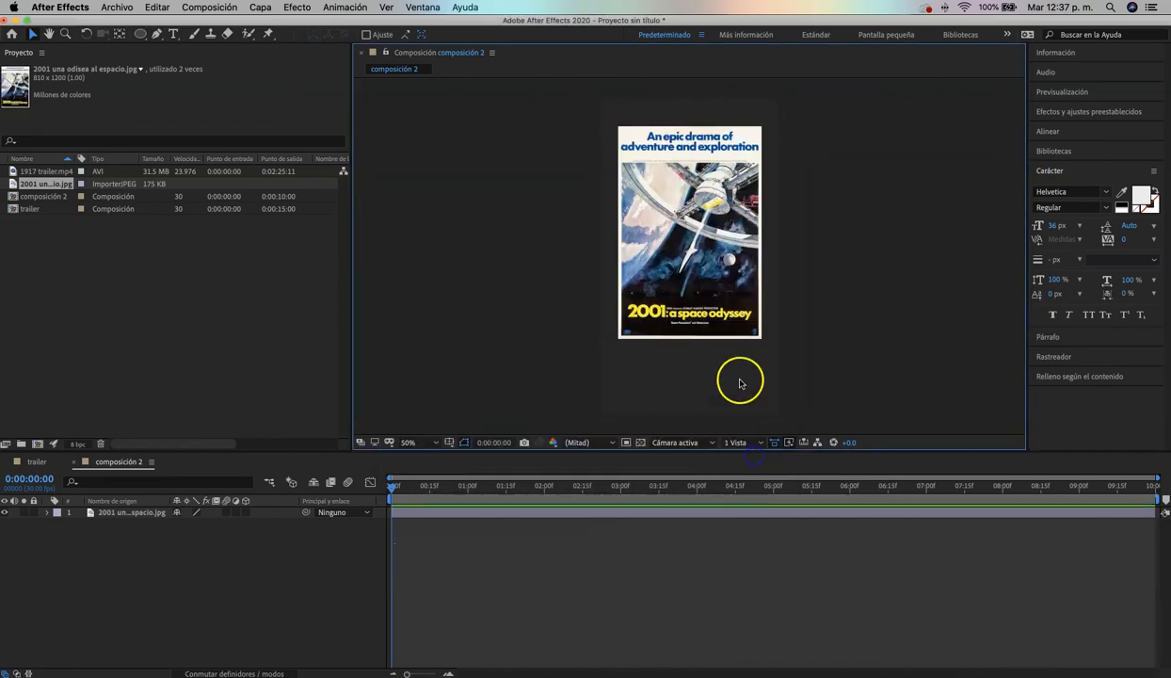
Set composición 2's background colour to black 000000 in the composition settings
{"action": "left_click", "coordinate": [216, 7]}
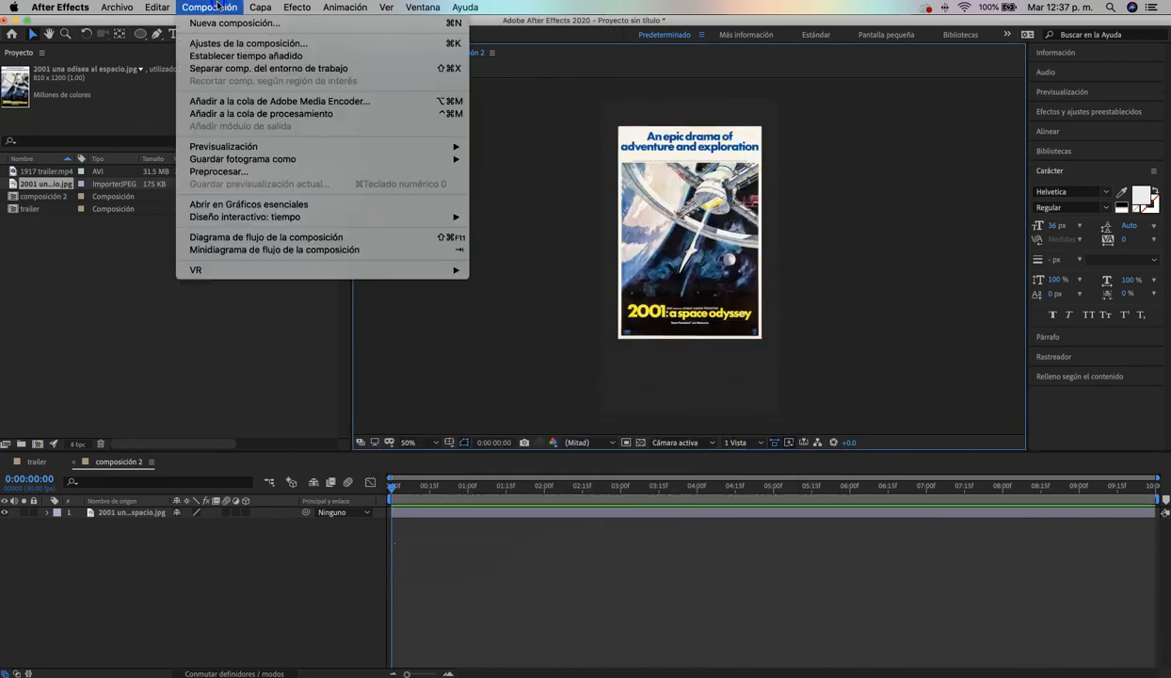
{"action": "left_click", "coordinate": [252, 44]}
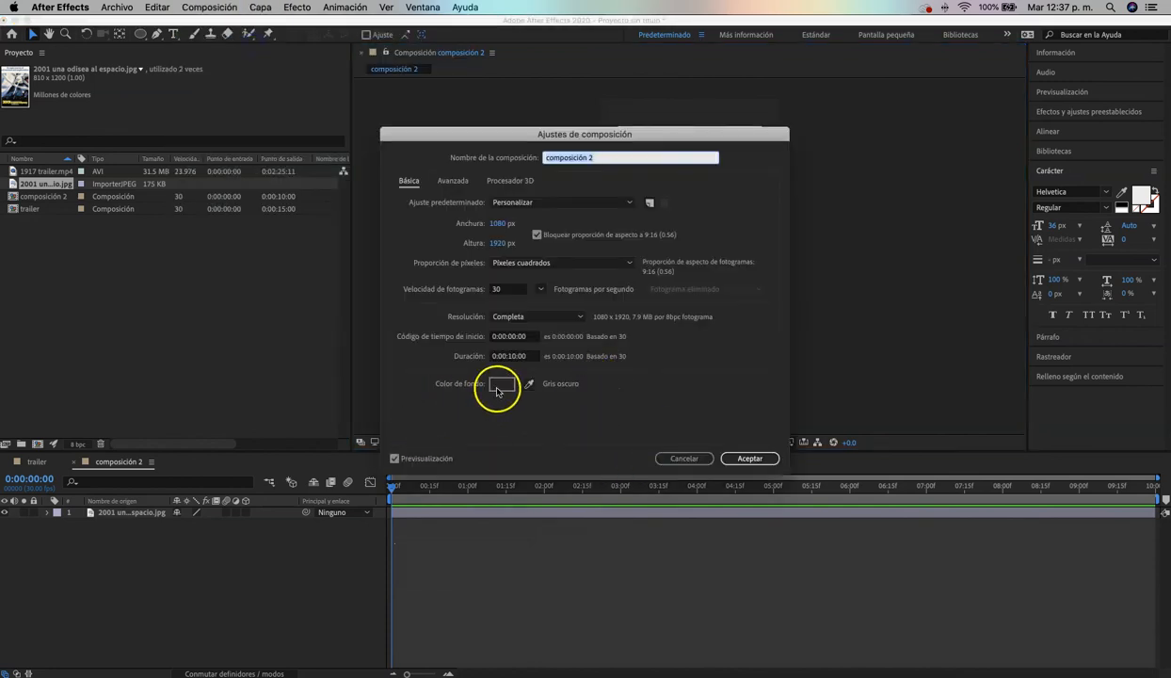
{"action": "left_click", "coordinate": [496, 385]}
{"action": "left_click_drag", "start_coordinate": [680, 317], "coordinate": [685, 360]}
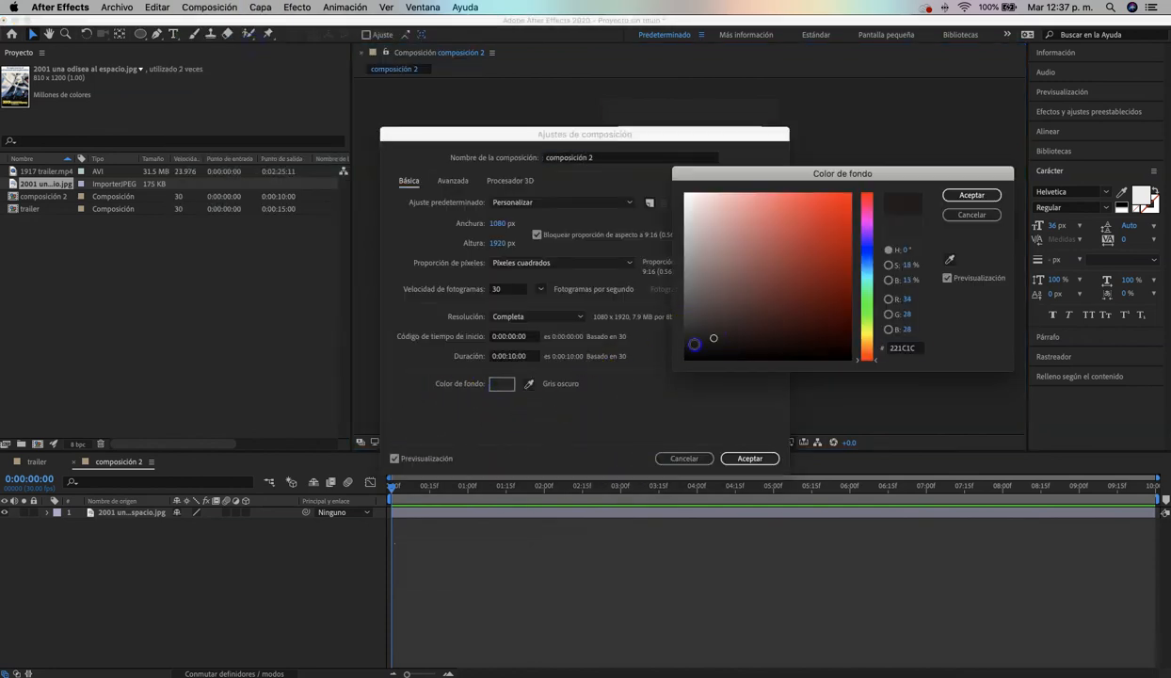
{"action": "left_click", "coordinate": [972, 195]}
{"action": "left_click", "coordinate": [750, 458]}
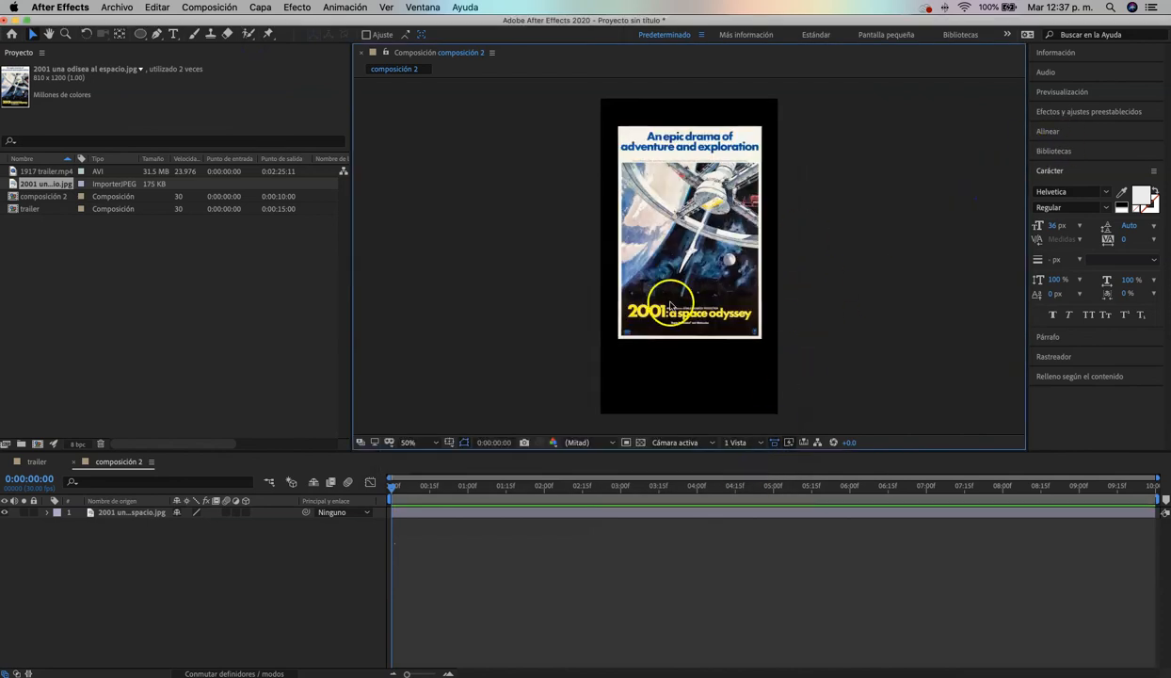
Move the poster slightly higher in composición 2 and leave its layer selected
{"action": "mouse_move", "coordinate": [674, 293]}
{"action": "left_mouse_down"}
{"action": "mouse_move", "coordinate": [678, 280]}
{"action": "mouse_move", "coordinate": [658, 273]}
{"action": "mouse_move", "coordinate": [682, 277]}
{"action": "left_mouse_up"}
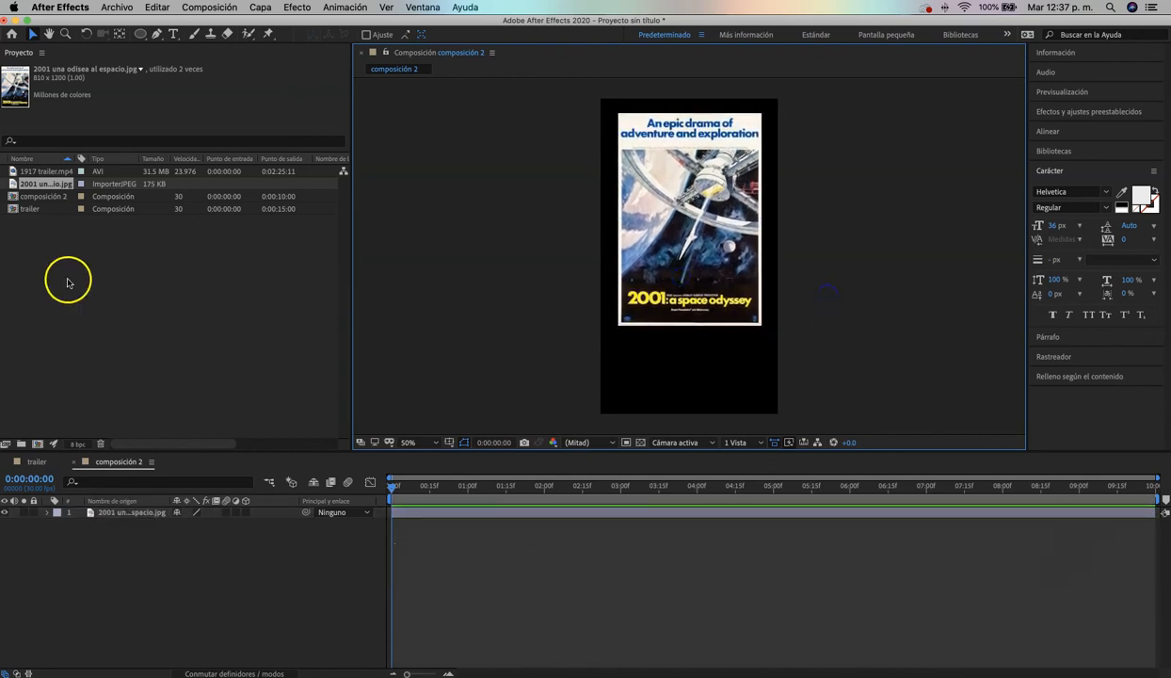
{"action": "left_click", "coordinate": [113, 514]}
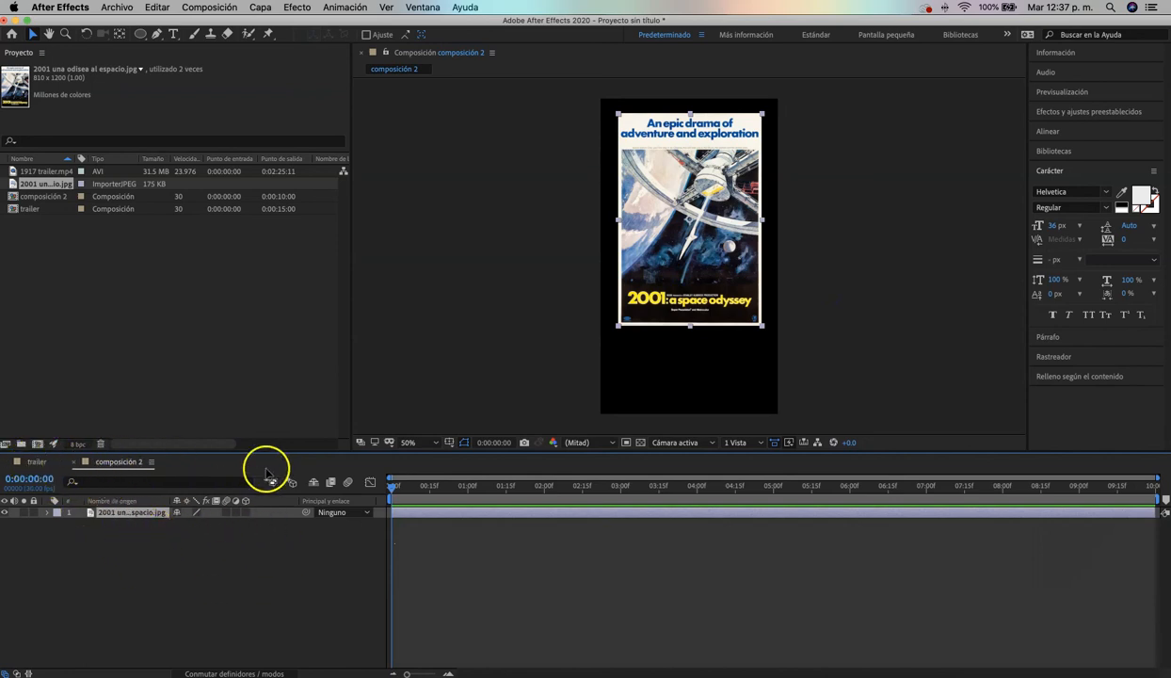
Switch back and forth between the trailer and composición 2 compositions, from the timeline and from the project items, ending on trailer
{"action": "left_click", "coordinate": [34, 462]}
{"action": "left_click", "coordinate": [102, 462]}
{"action": "left_click", "coordinate": [38, 462]}
{"action": "left_click", "coordinate": [112, 461]}
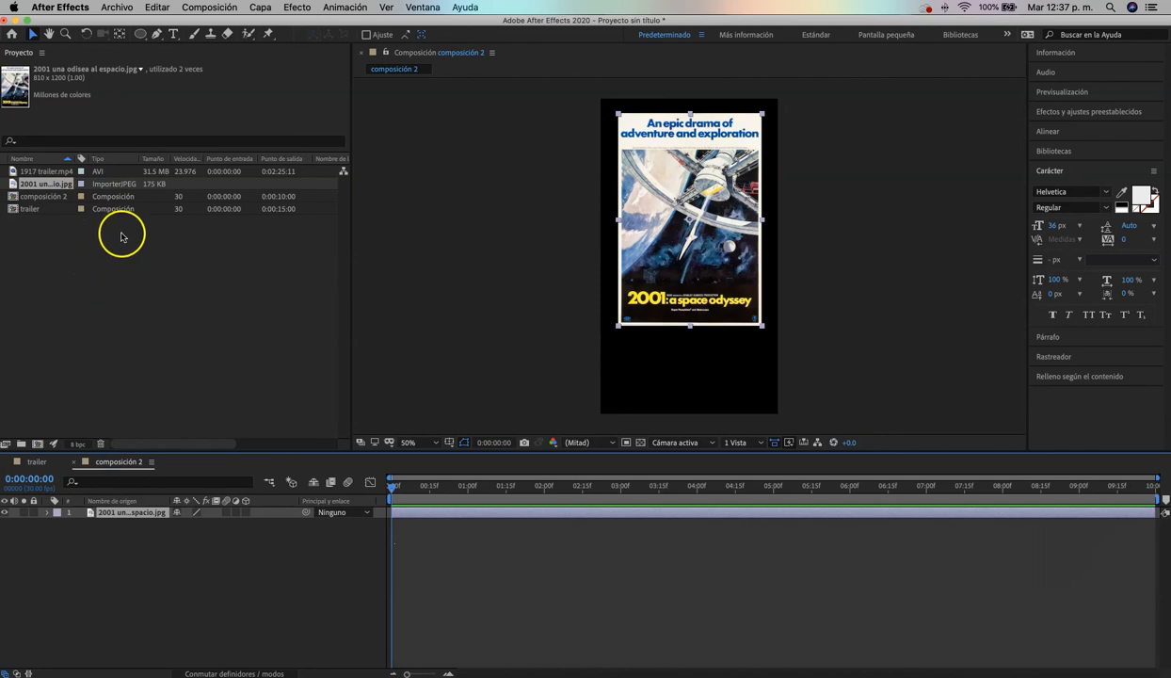
{"action": "left_click", "coordinate": [68, 235]}
{"action": "double_click", "coordinate": [34, 196]}
{"action": "double_click", "coordinate": [31, 209]}
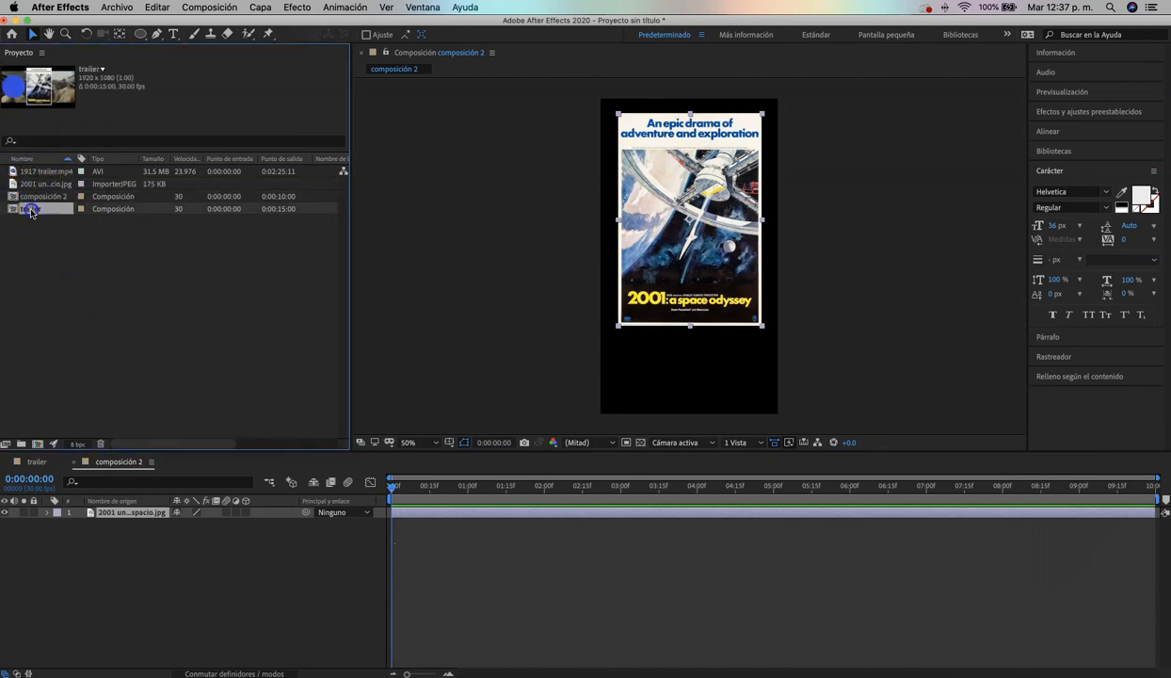
{"action": "double_click", "coordinate": [42, 196]}
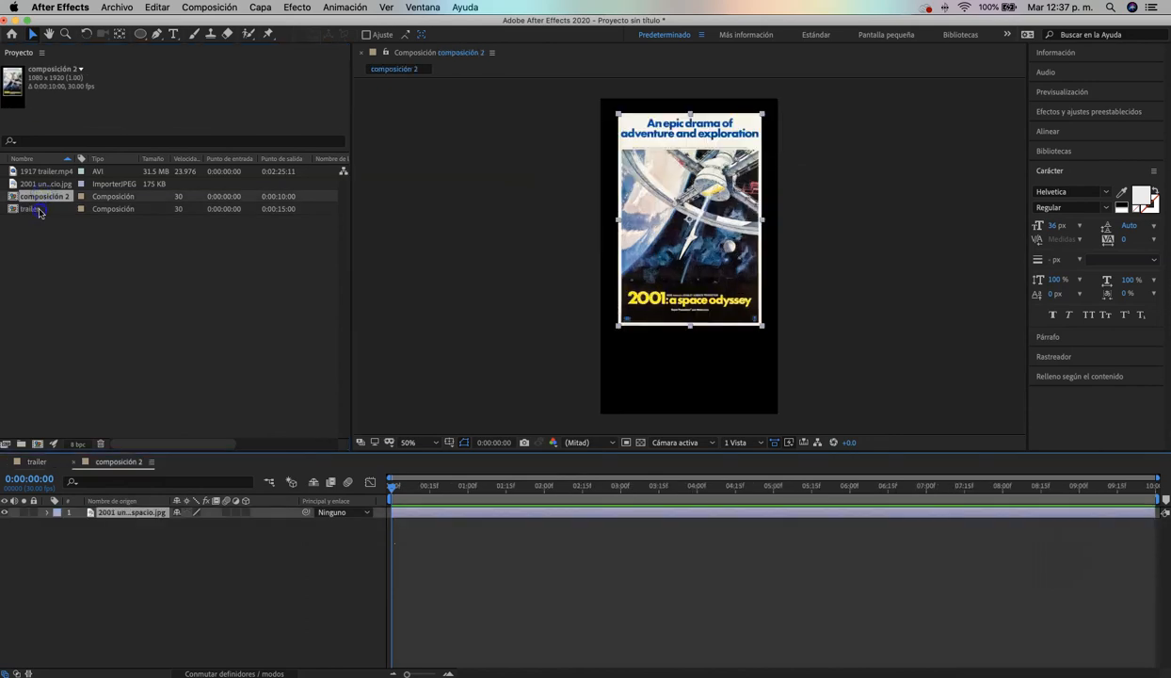
{"action": "double_click", "coordinate": [34, 209]}
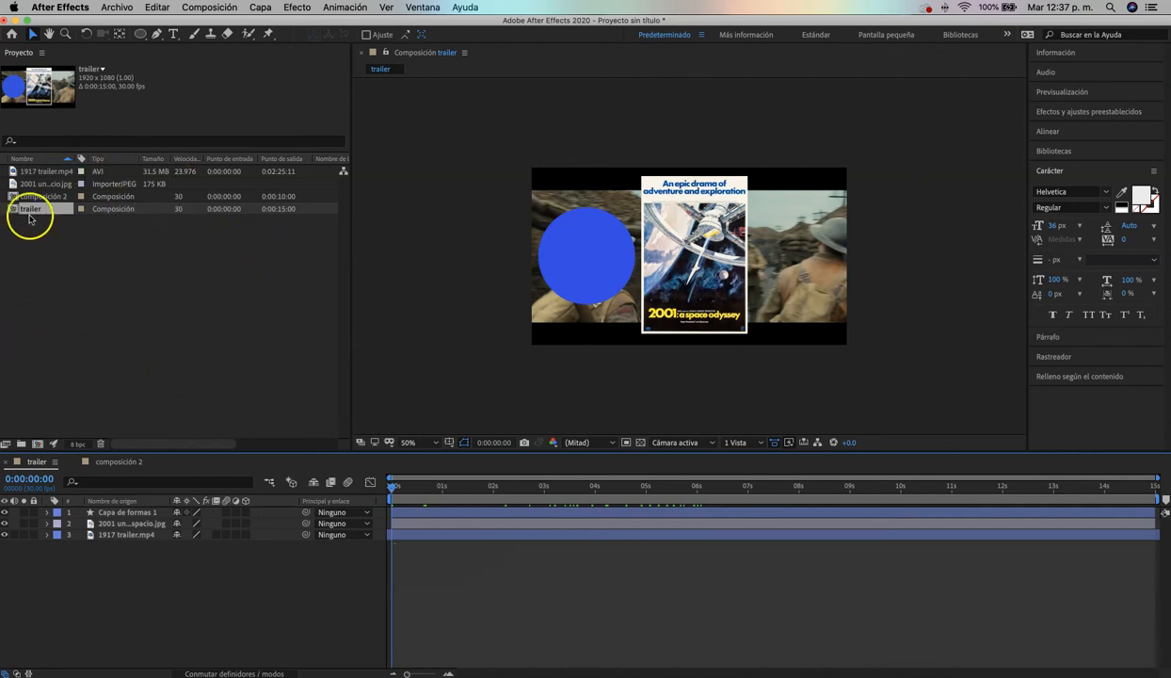
Create two project folders named videos and imagenes
{"action": "left_click", "coordinate": [140, 291]}
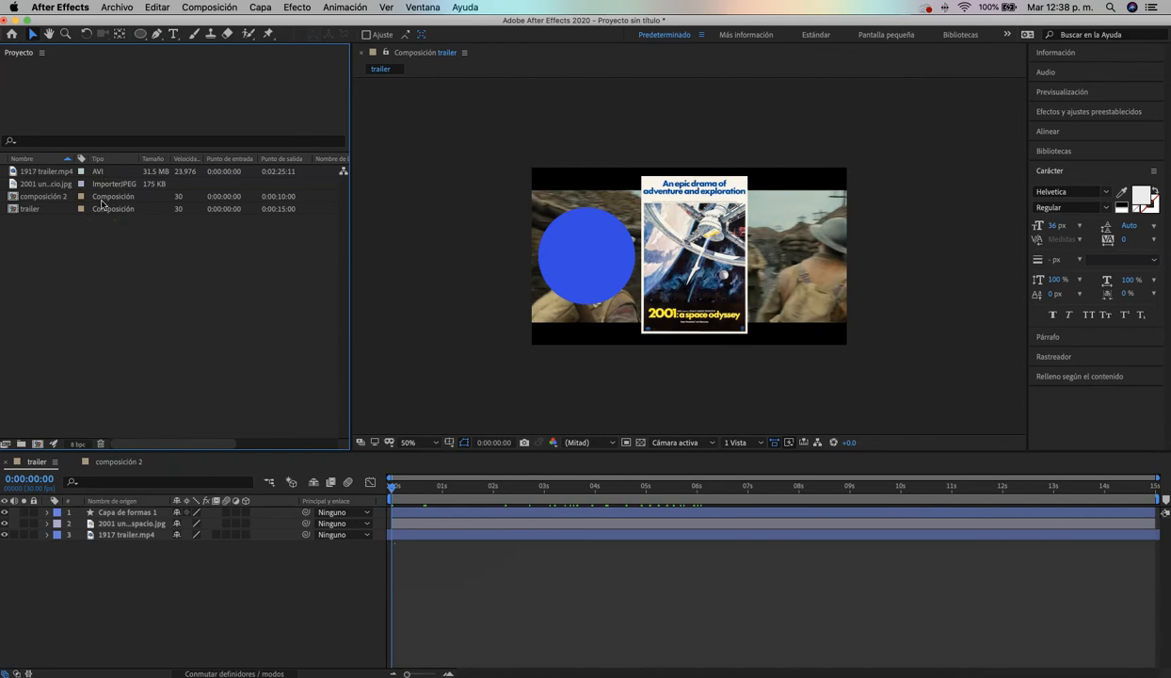
{"action": "left_click", "coordinate": [20, 444]}
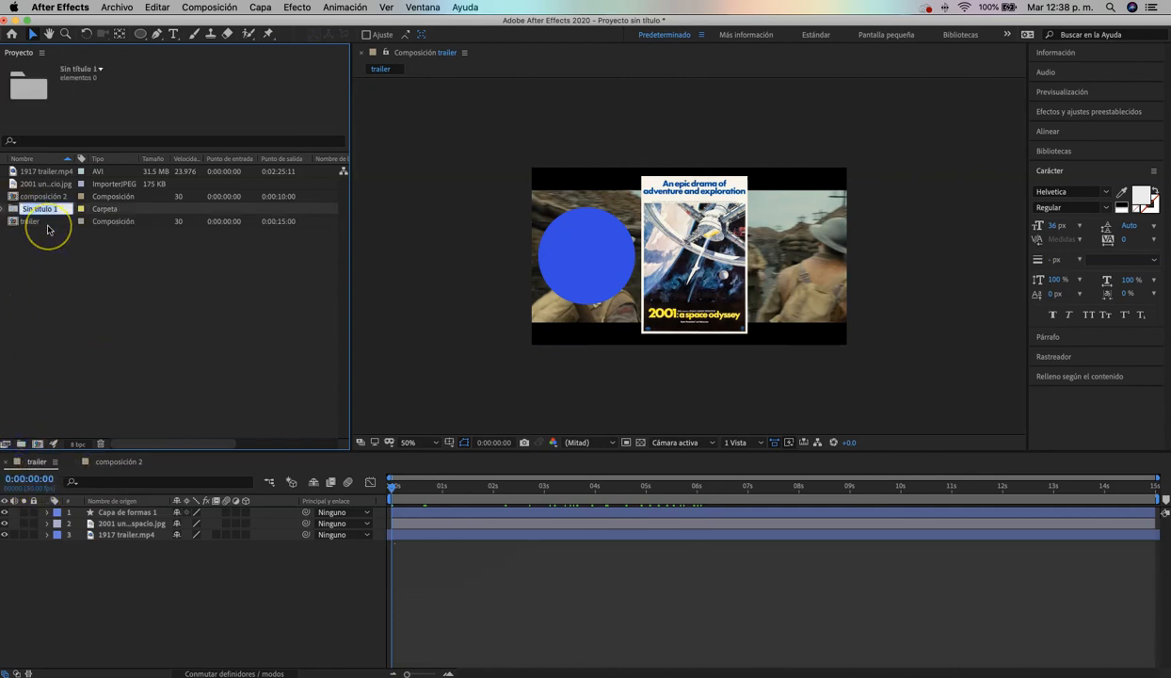
{"action": "type", "text": "Videos"}
{"action": "left_click", "coordinate": [38, 271]}
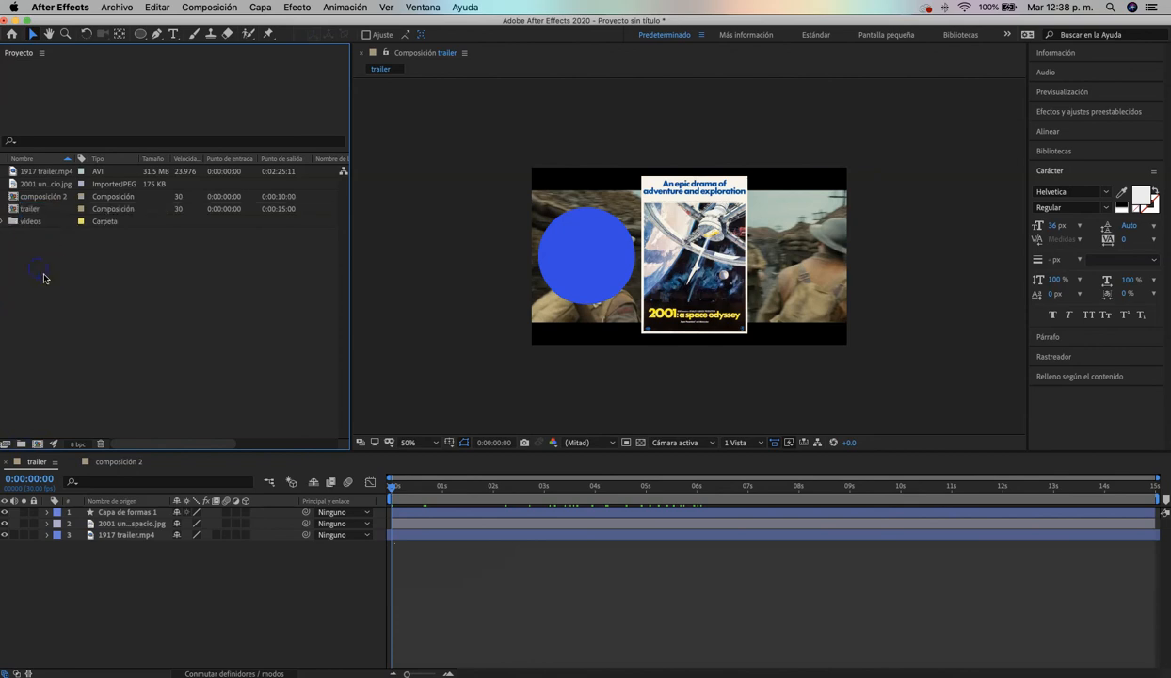
{"action": "left_click", "coordinate": [21, 445]}
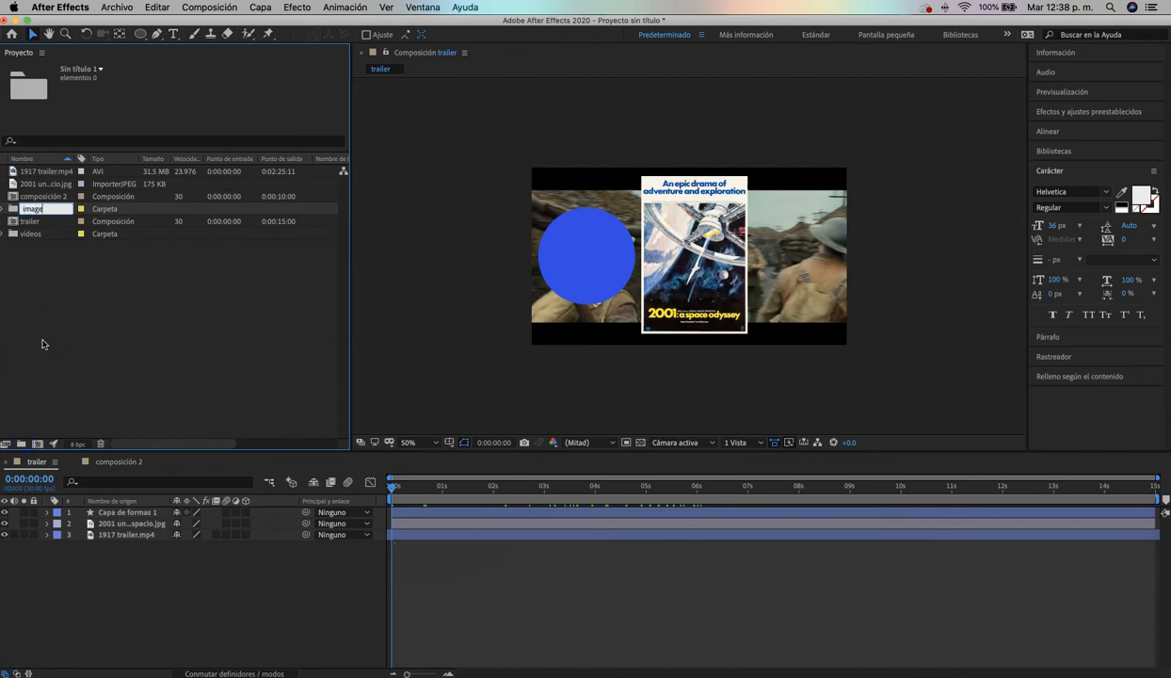
{"action": "left_click", "coordinate": [34, 384]}
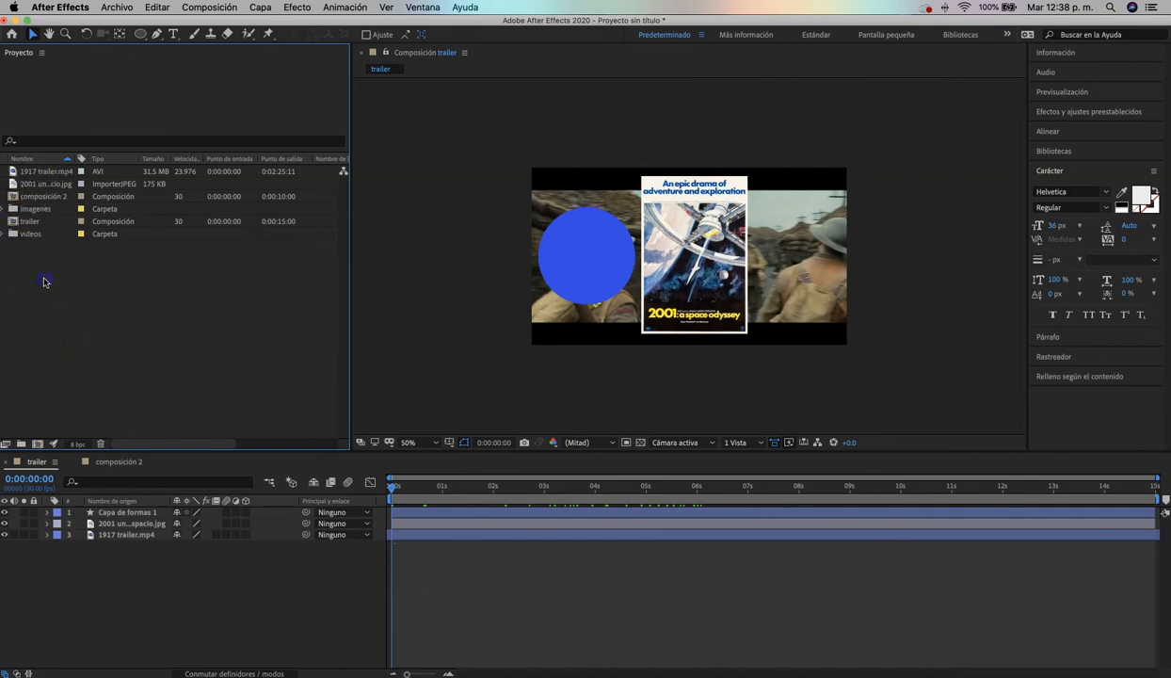
File 1917 trailer.mp4 in the videos folder and the 2001 poster in the imagenes folder, and expand both folders to check their contents
{"action": "left_click", "coordinate": [45, 172]}
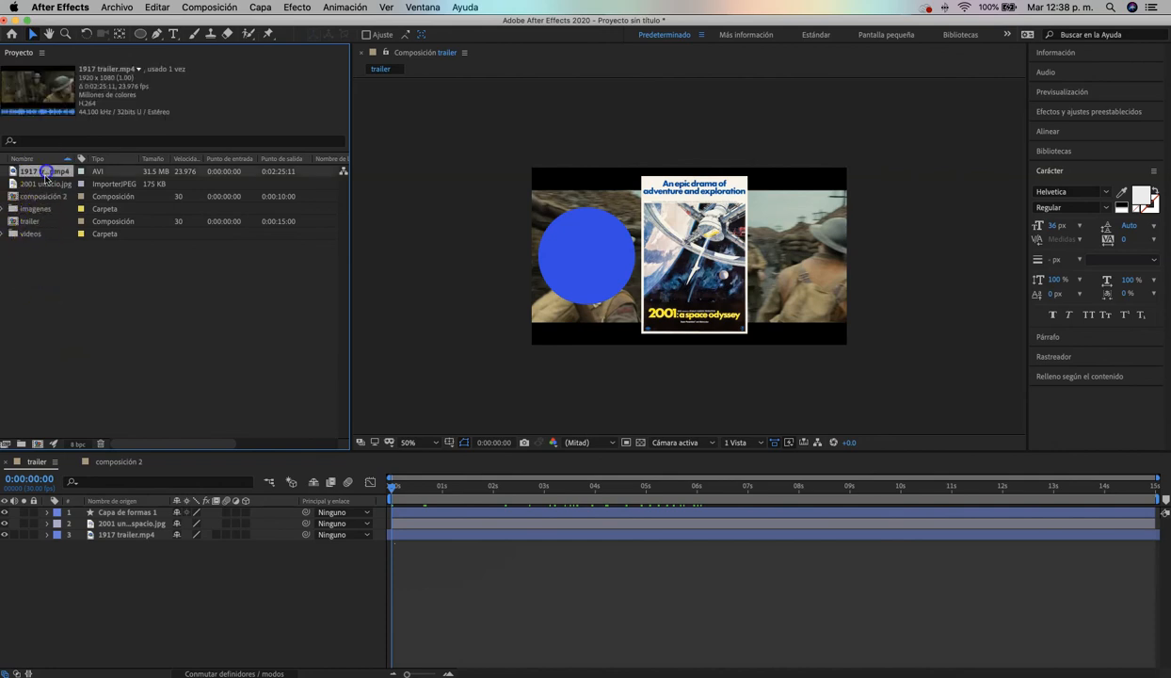
{"action": "left_click_drag", "start_coordinate": [45, 182], "coordinate": [28, 234]}
{"action": "left_click", "coordinate": [39, 172]}
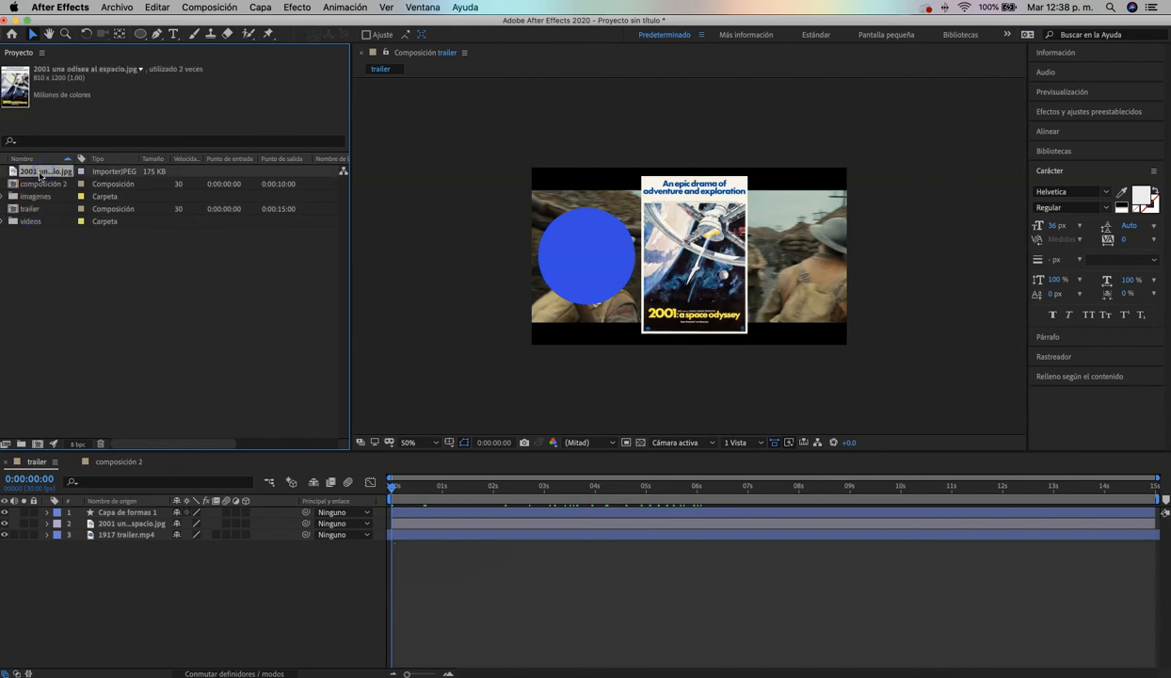
{"action": "left_click_drag", "start_coordinate": [37, 185], "coordinate": [35, 196]}
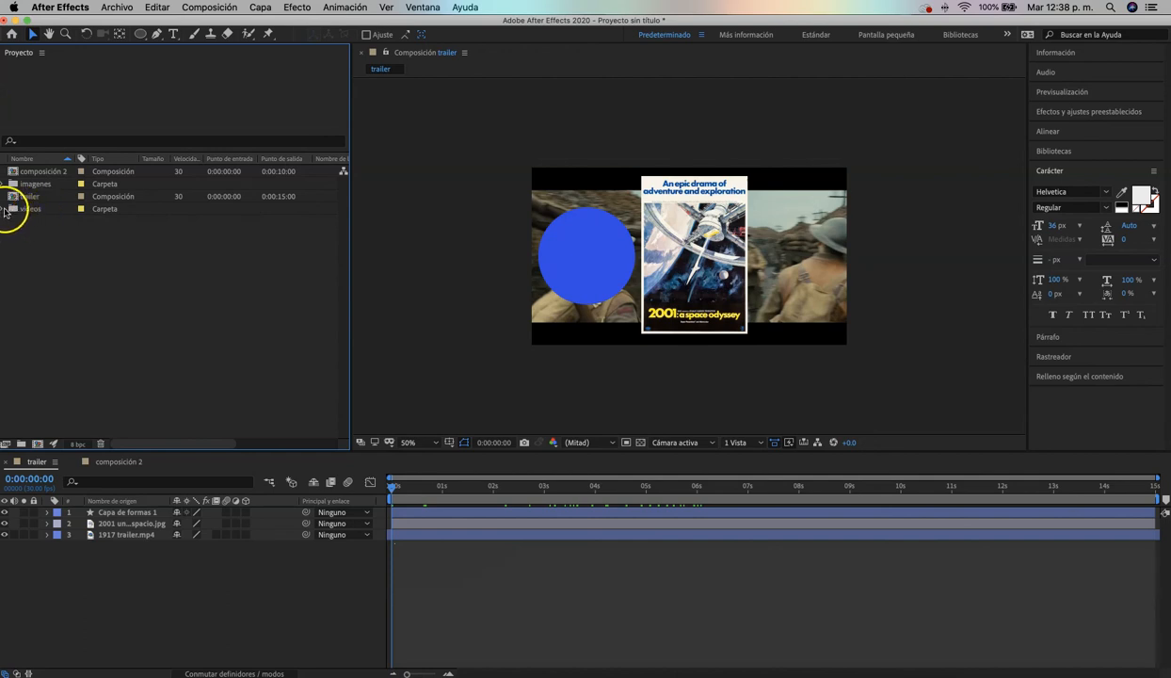
{"action": "left_click", "coordinate": [3, 210]}
{"action": "left_click", "coordinate": [38, 223]}
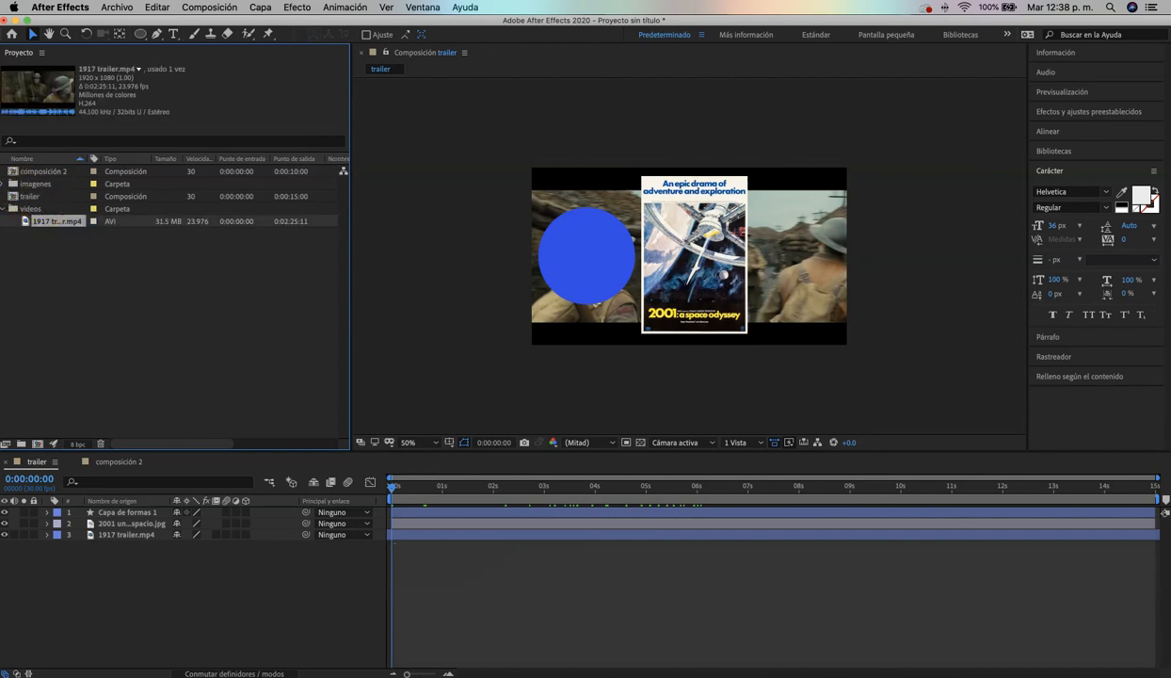
{"action": "left_click", "coordinate": [3, 185]}
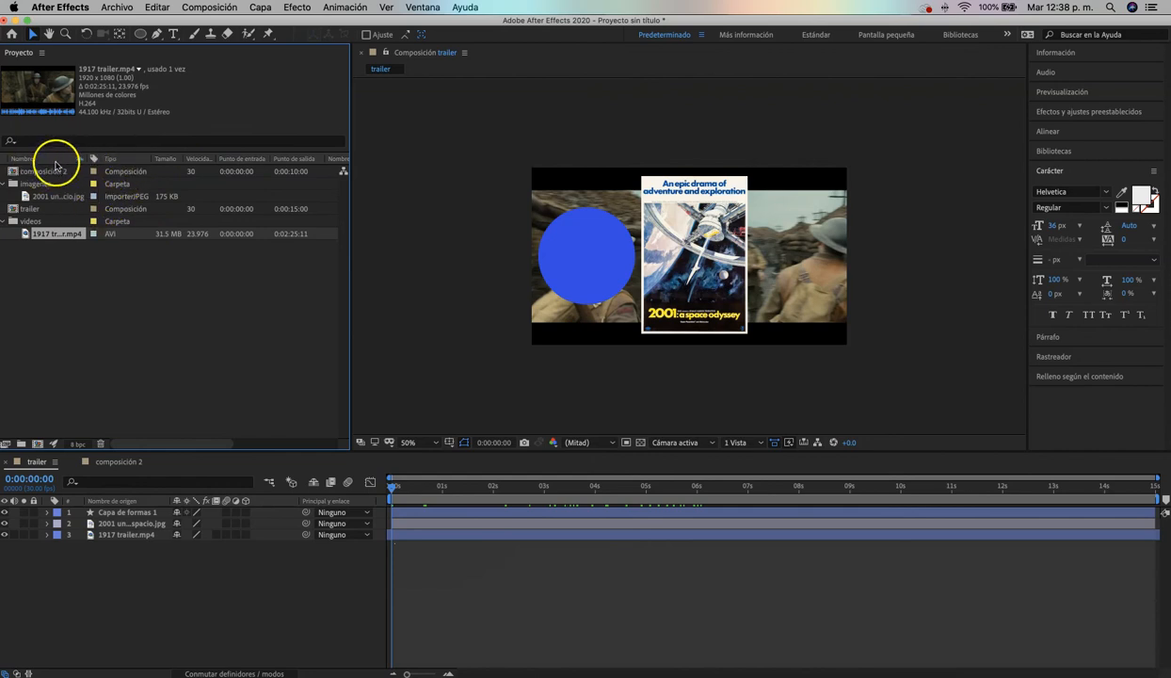
Sort the project items by type, size, frame rate and in point in turn, ending with out point
{"action": "left_click", "coordinate": [120, 160]}
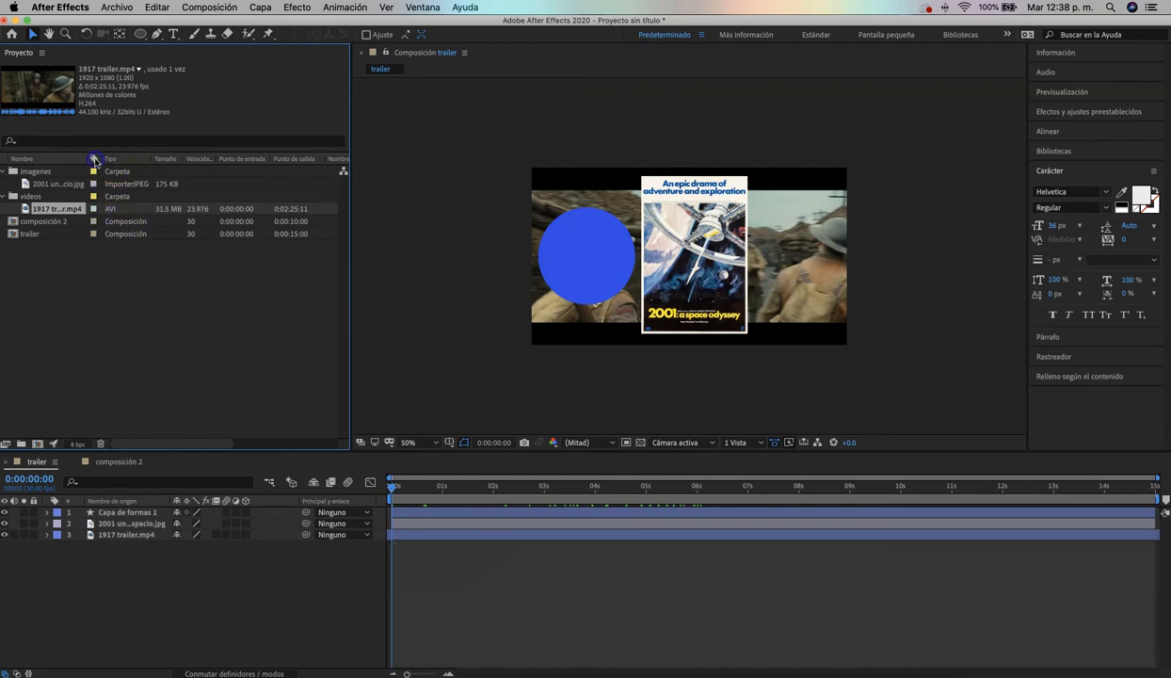
{"action": "left_click", "coordinate": [166, 159]}
{"action": "left_click", "coordinate": [164, 160]}
{"action": "left_click", "coordinate": [164, 160]}
{"action": "left_click", "coordinate": [200, 160]}
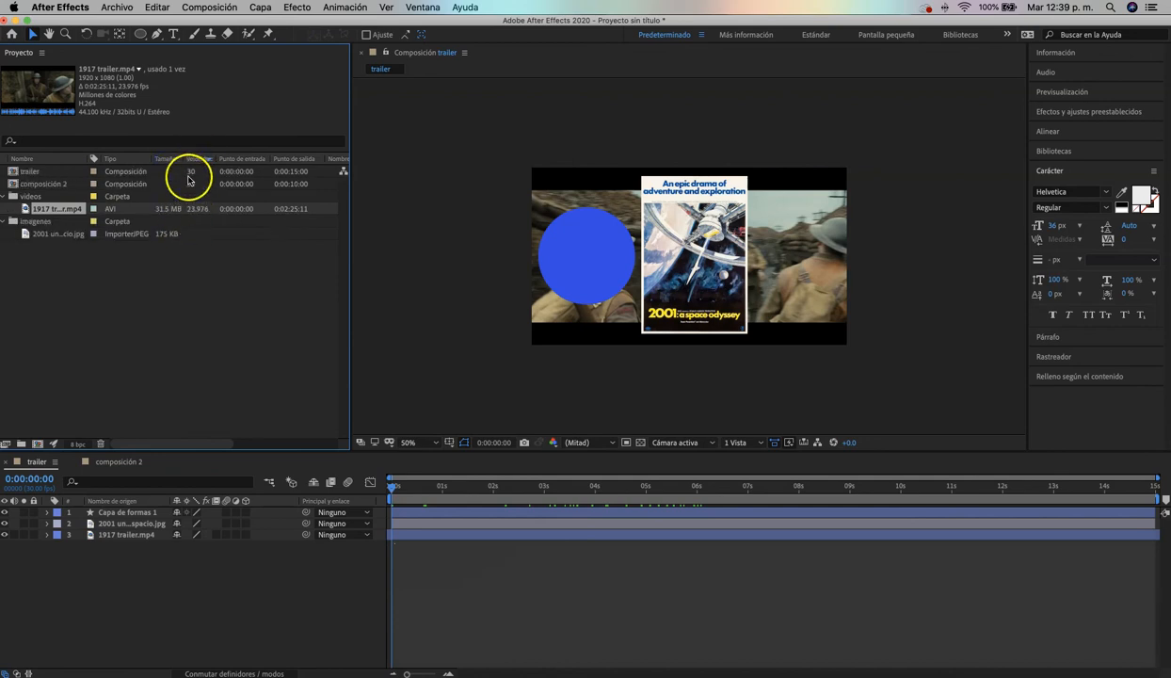
{"action": "left_click", "coordinate": [198, 161]}
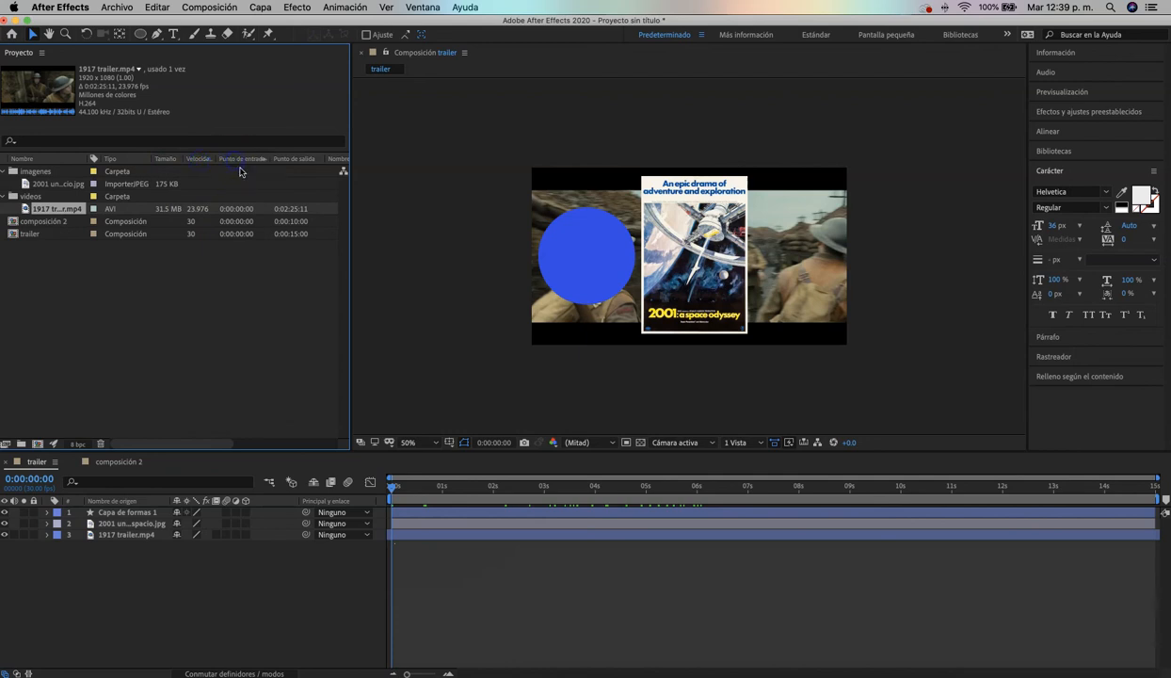
{"action": "left_click", "coordinate": [289, 160]}
Collapse the imagenes and videos folders, and open composición 2 followed by trailer from the project items
{"action": "left_click", "coordinate": [6, 171]}
{"action": "left_click", "coordinate": [5, 184]}
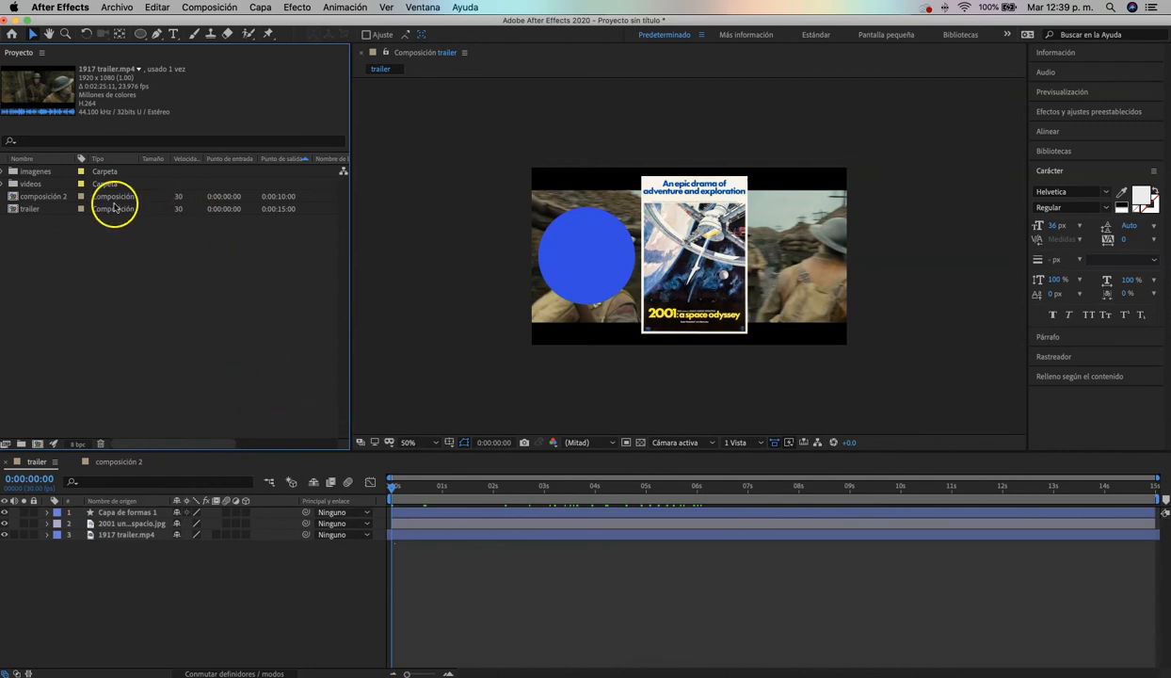
{"action": "double_click", "coordinate": [41, 196]}
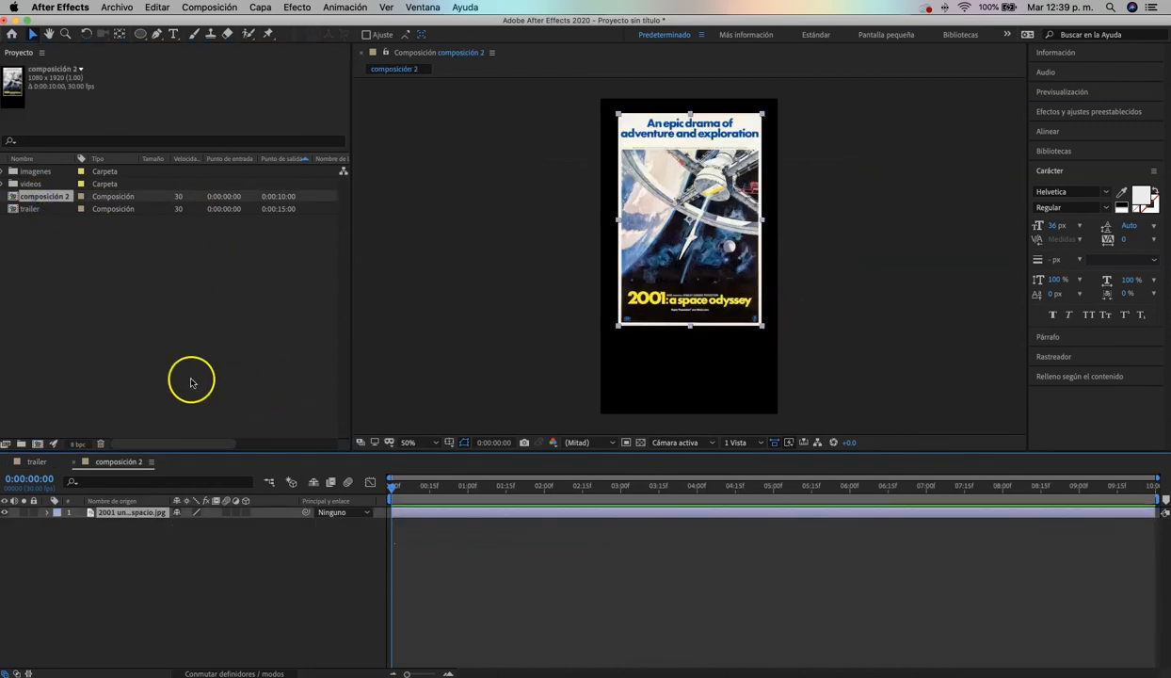
{"action": "double_click", "coordinate": [49, 208]}
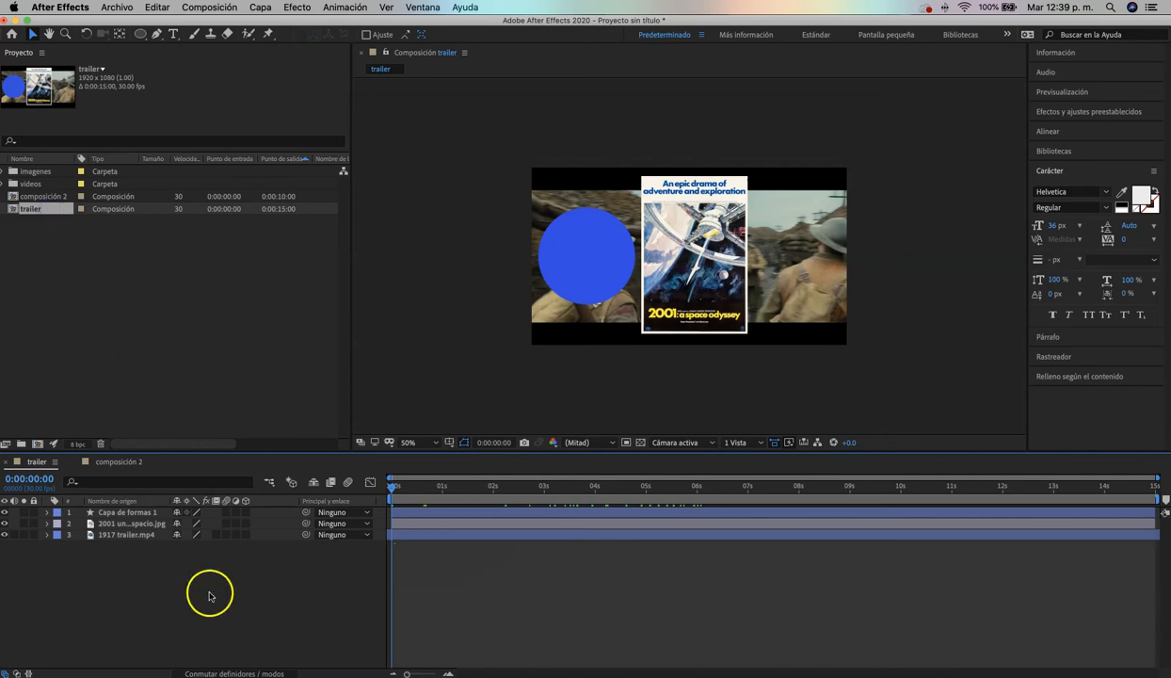